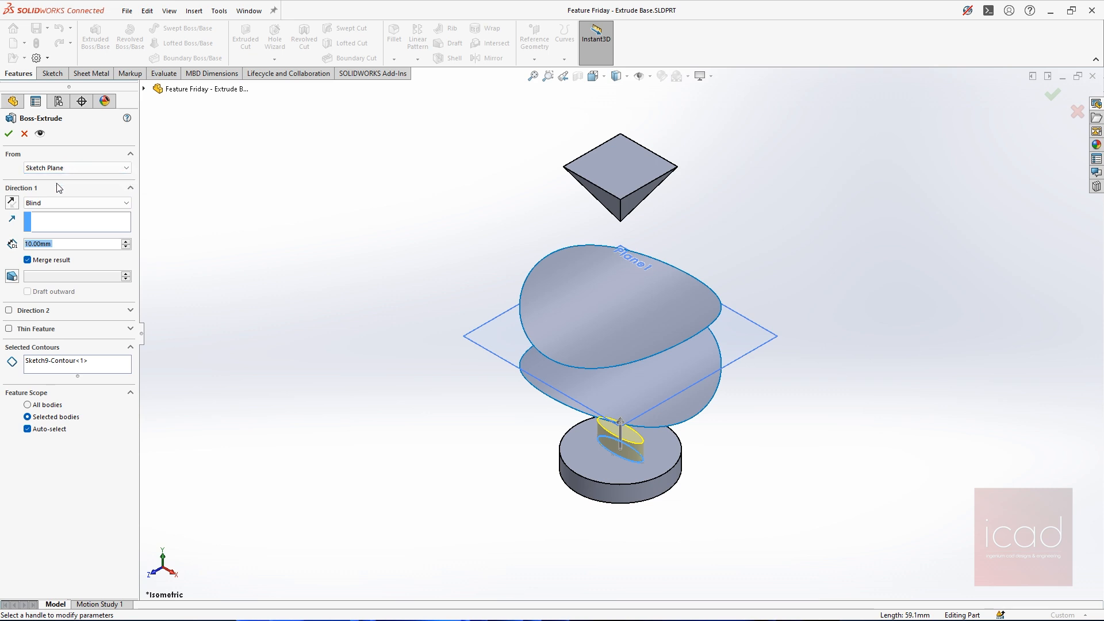
left_click(68, 168)
left_click(49, 202)
left_click(49, 202)
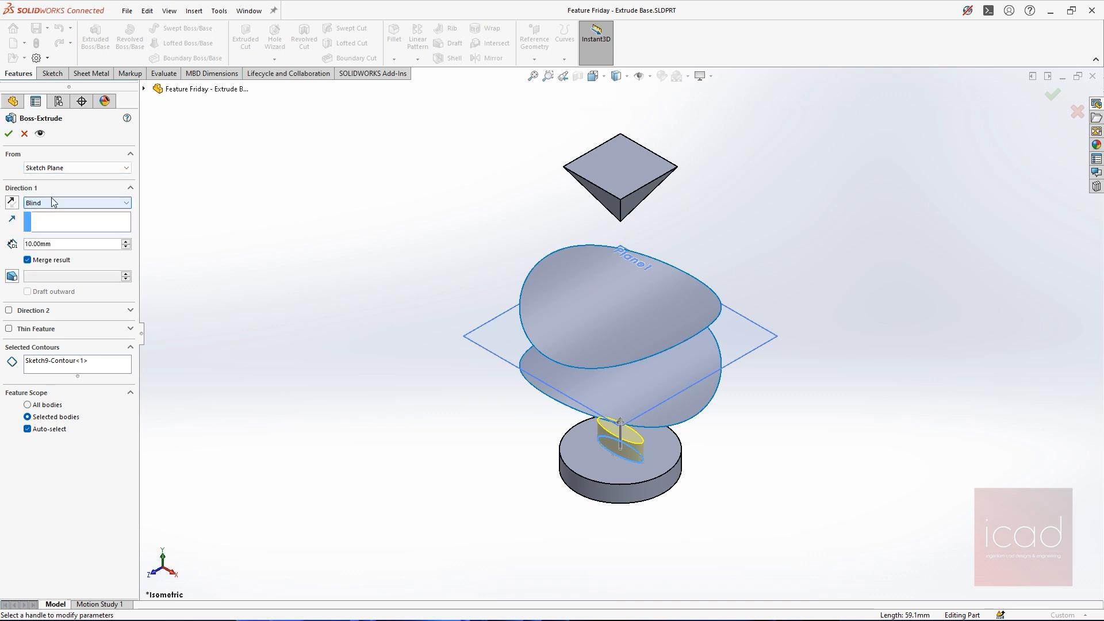
Set the boss extrusion's start condition to Surface/Face/Plane and choose Plane1 as the starting plane
left_click(81, 168)
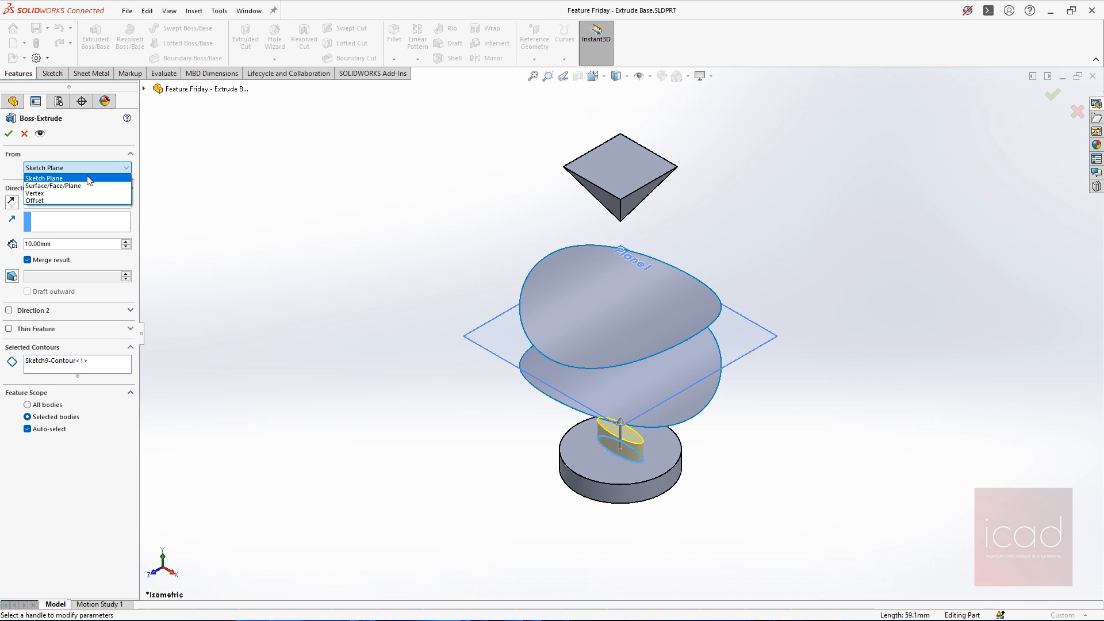
scroll(636, 436, "down", 4)
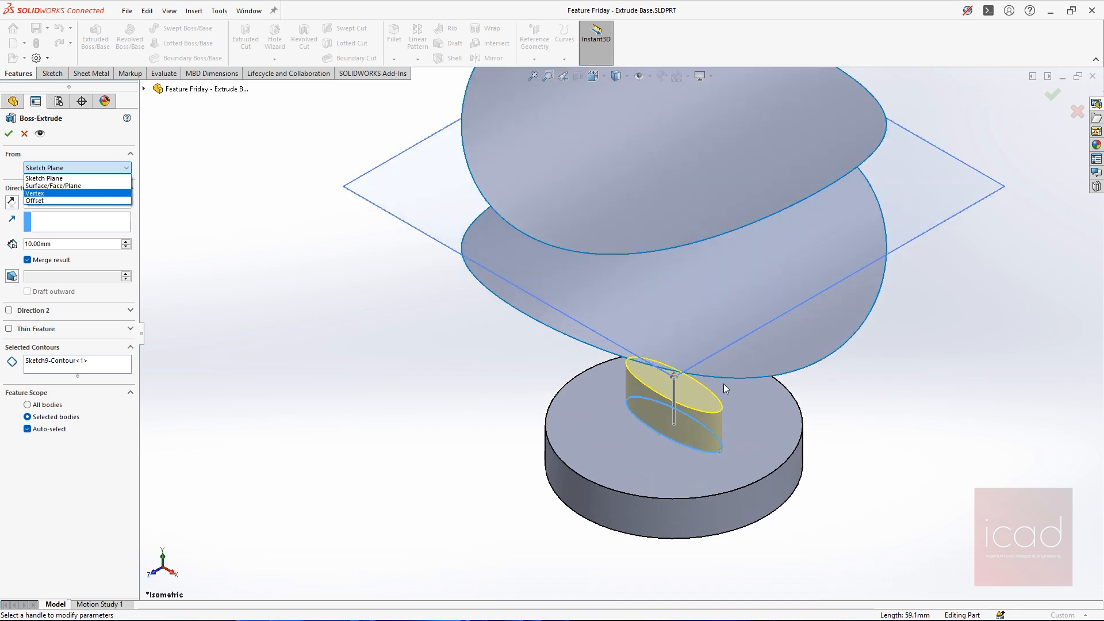
left_click(58, 187)
scroll(718, 370, "up", 3)
middle_click_drag(718, 371, 616, 333)
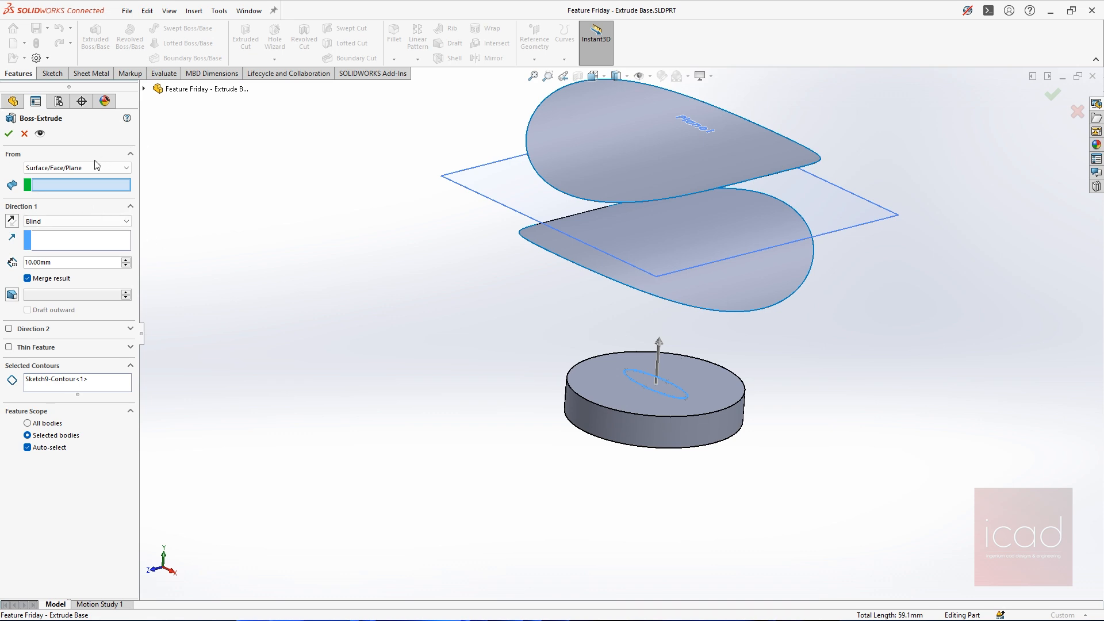
left_click(469, 187)
middle_click_drag(488, 197, 824, 224)
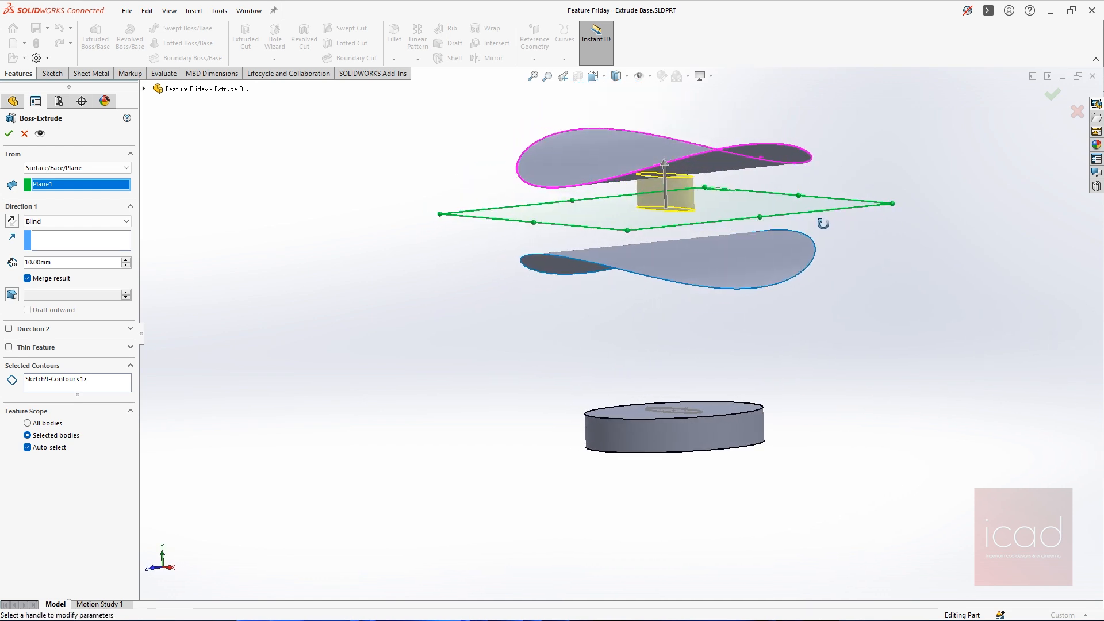
scroll(625, 222, "down", 3)
scroll(749, 240, "up", 2)
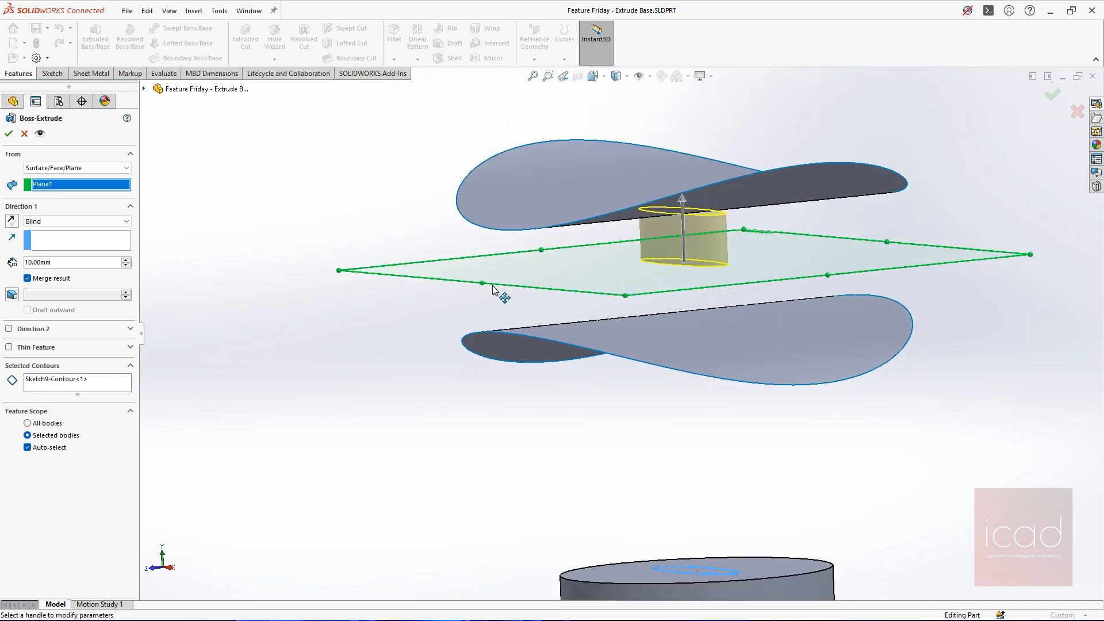
middle_click_drag(570, 276, 616, 307)
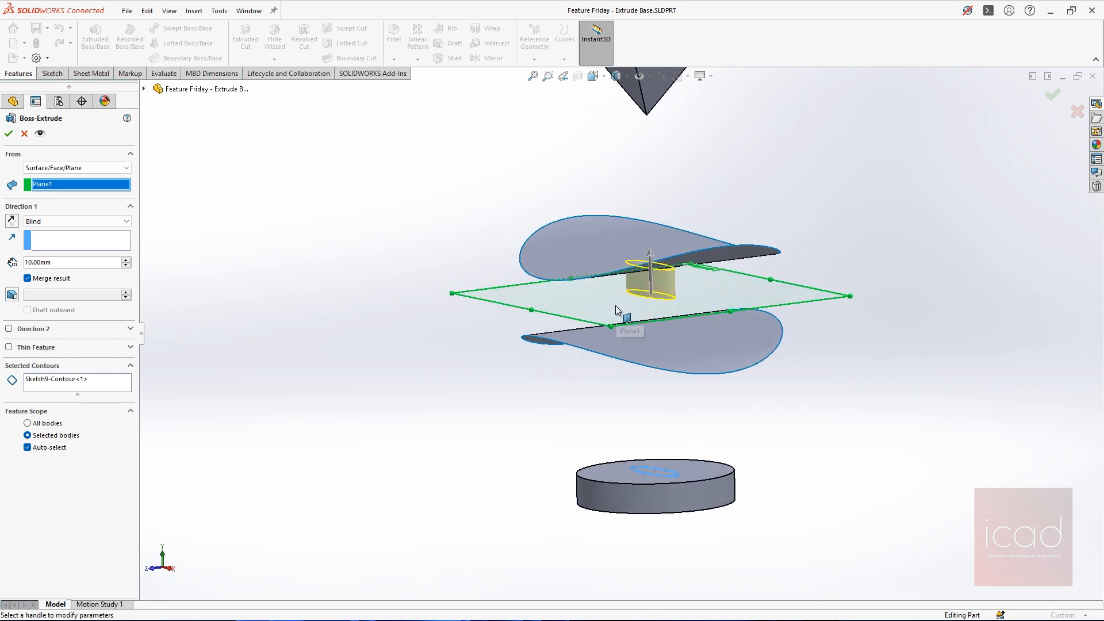
Replace Plane1 with the upper curved surface as the extrusion's start and examine the preview from the front
left_click(110, 185)
key("Delete")
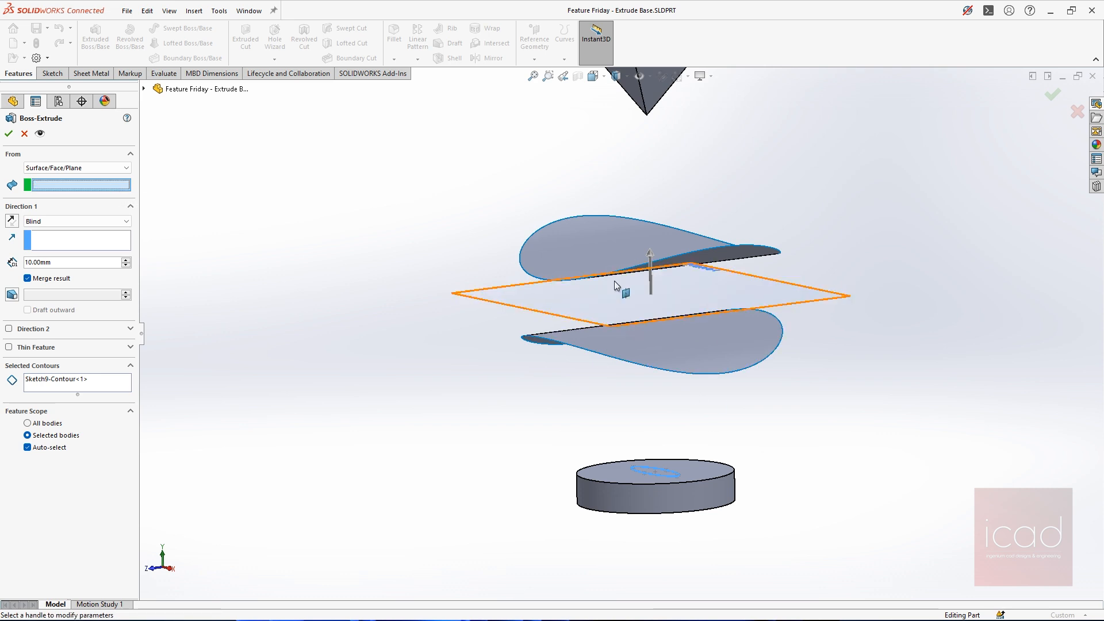
left_click(591, 239)
middle_click_drag(591, 240, 695, 281)
scroll(563, 263, "down", 3)
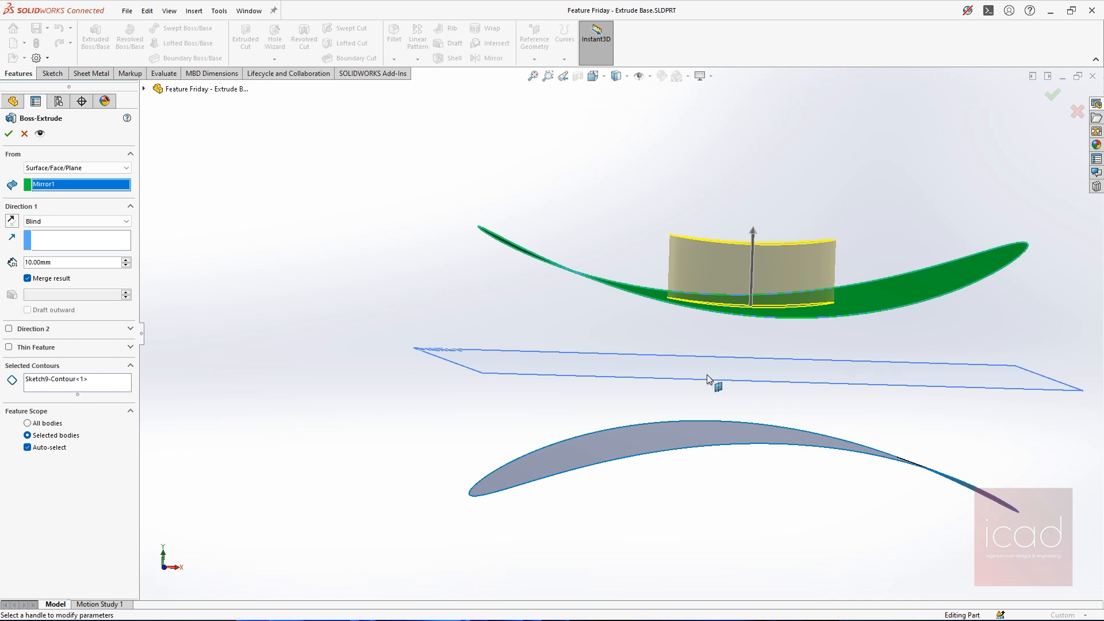
middle_click_drag(779, 310, 701, 277)
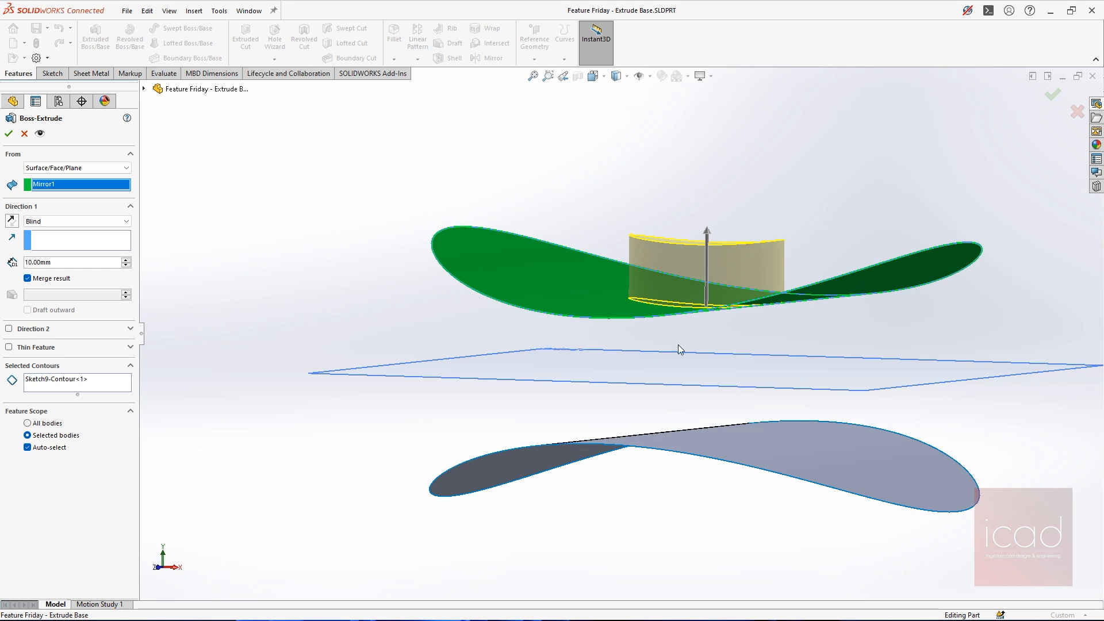
scroll(713, 346, "up", 2)
key("ctrl+1")
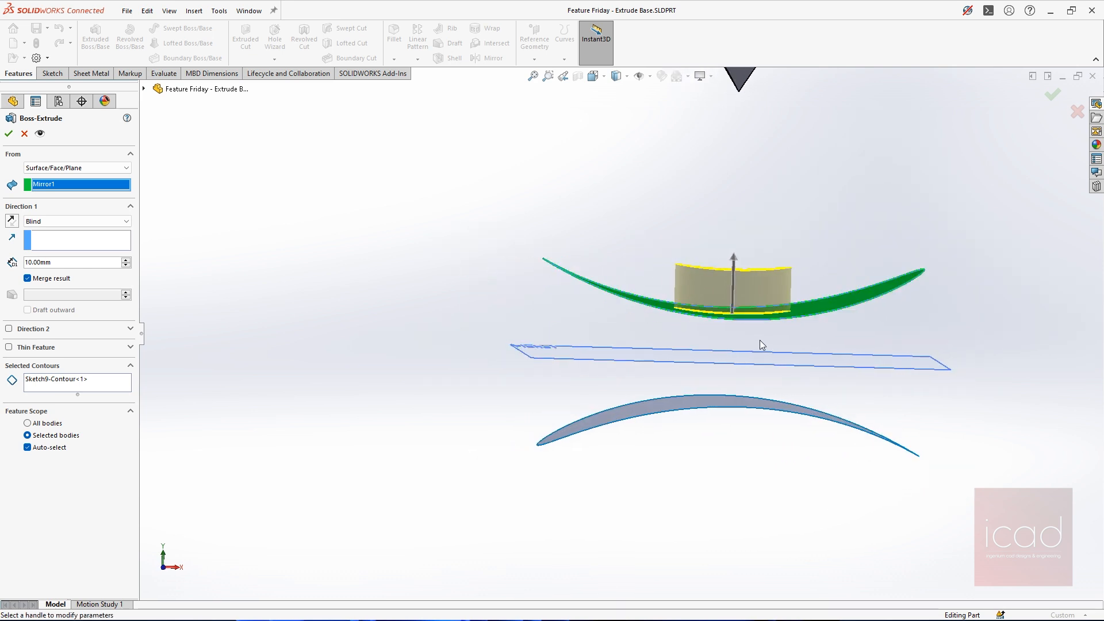
scroll(643, 320, "down", 5)
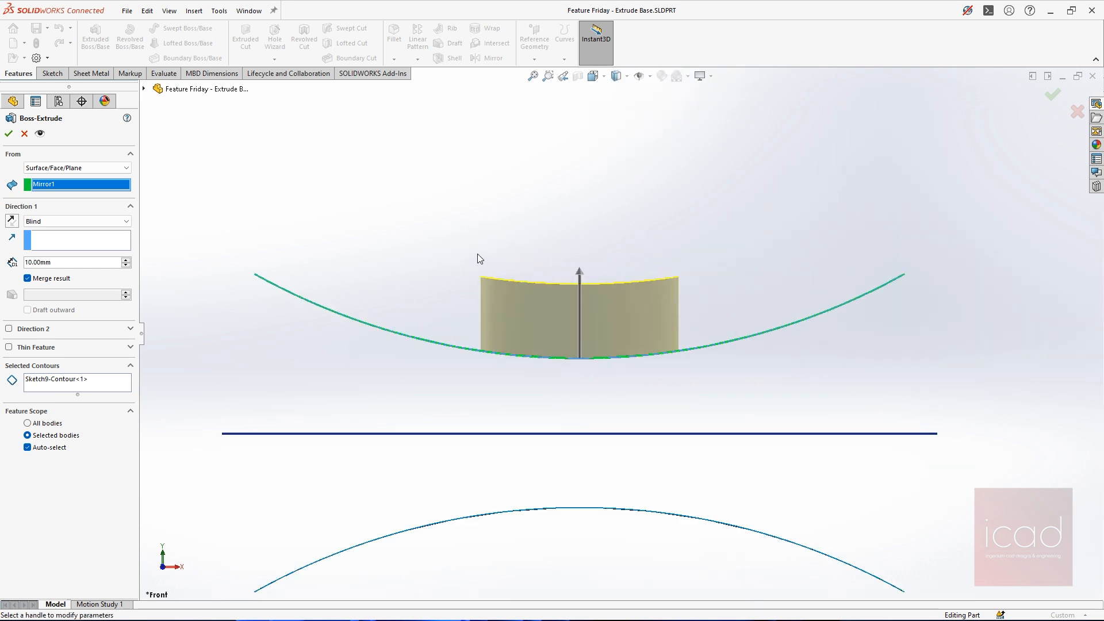
scroll(632, 245, "up", 9)
middle_click_drag(638, 282, 613, 314)
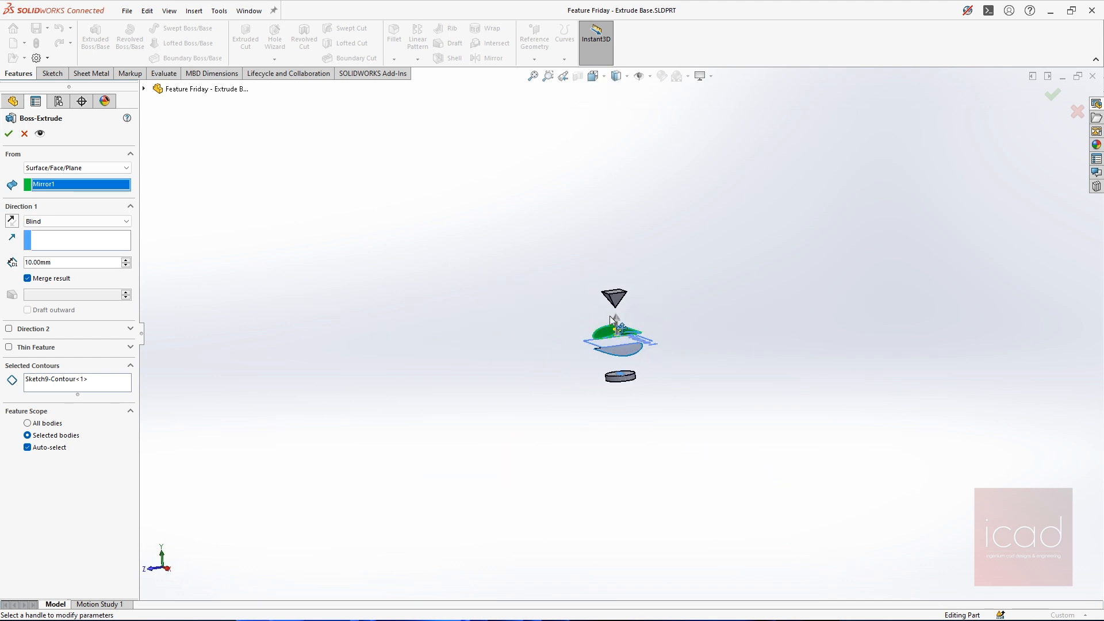
scroll(612, 310, "down", 6)
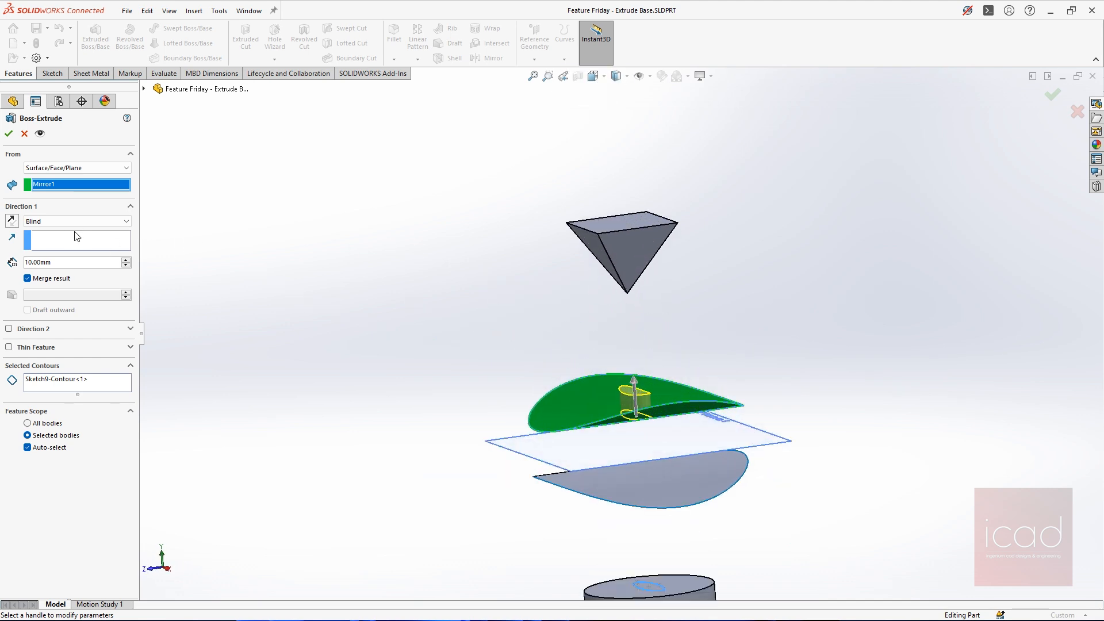
Keep the Surface/Face/Plane start and pick a sloped side face of the inverted pyramid, checking the preview from the front and left
left_click(69, 167)
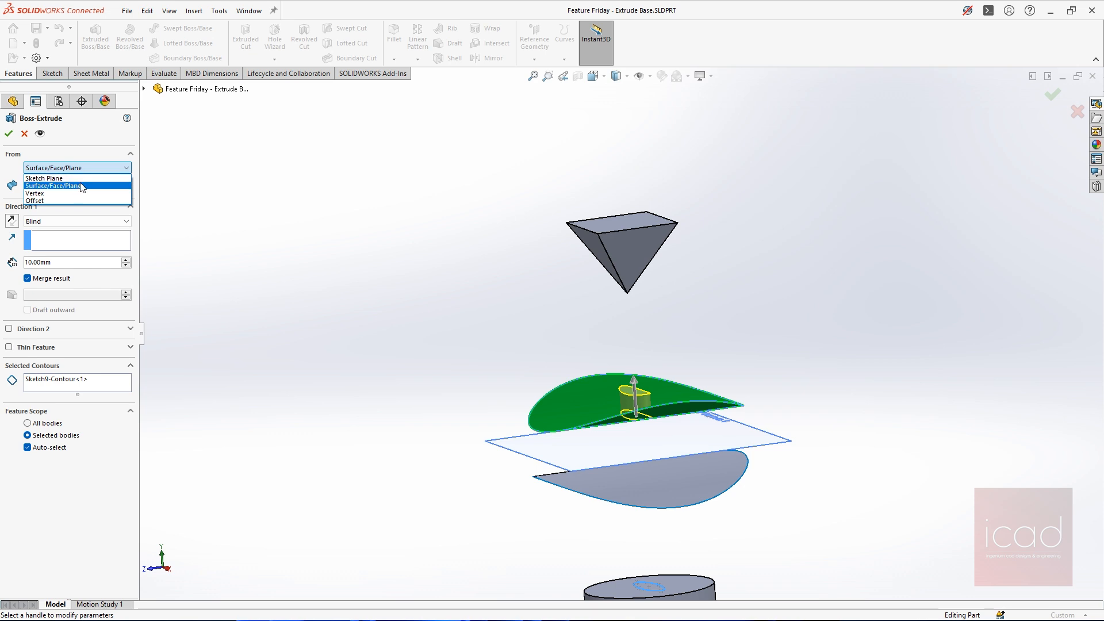
left_click(81, 186)
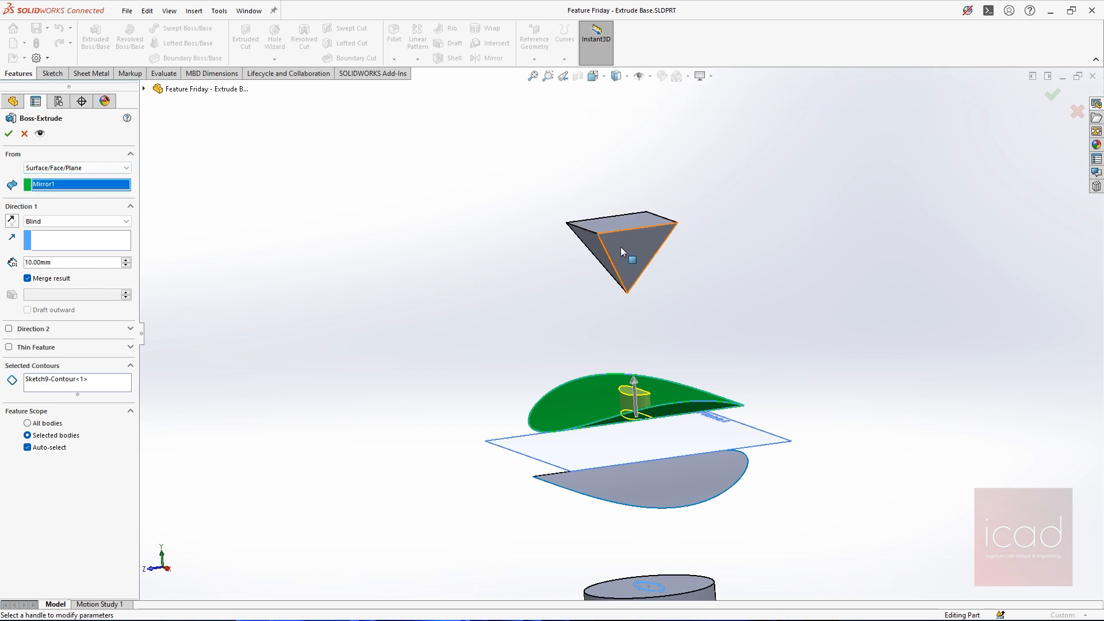
left_click(592, 257)
middle_click_drag(734, 316, 653, 300)
scroll(653, 300, "down", 5)
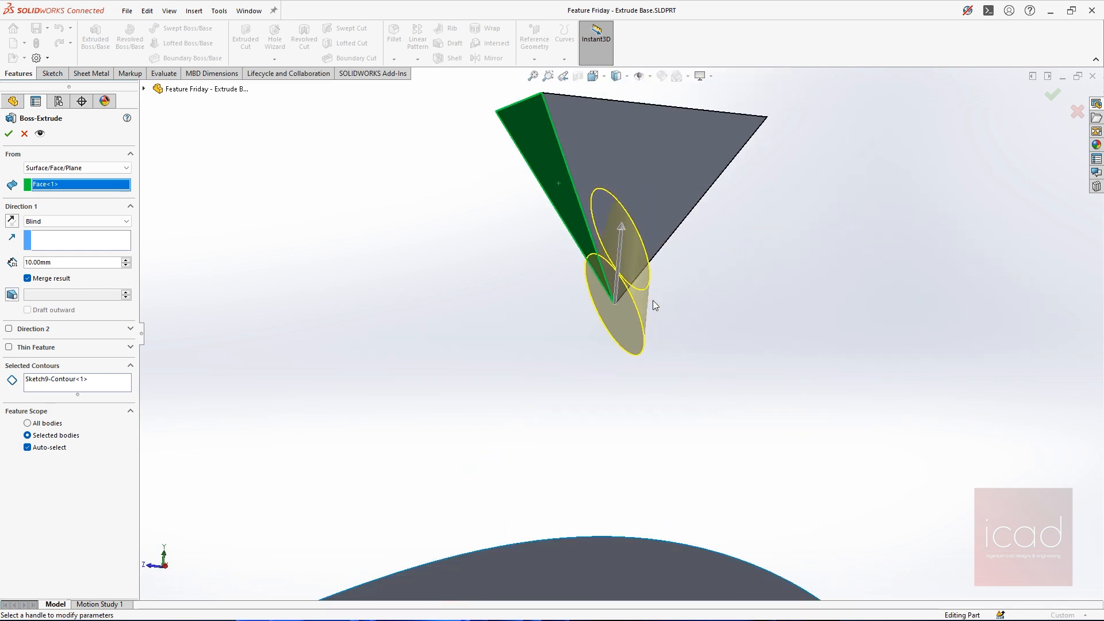
scroll(653, 300, "up", 5)
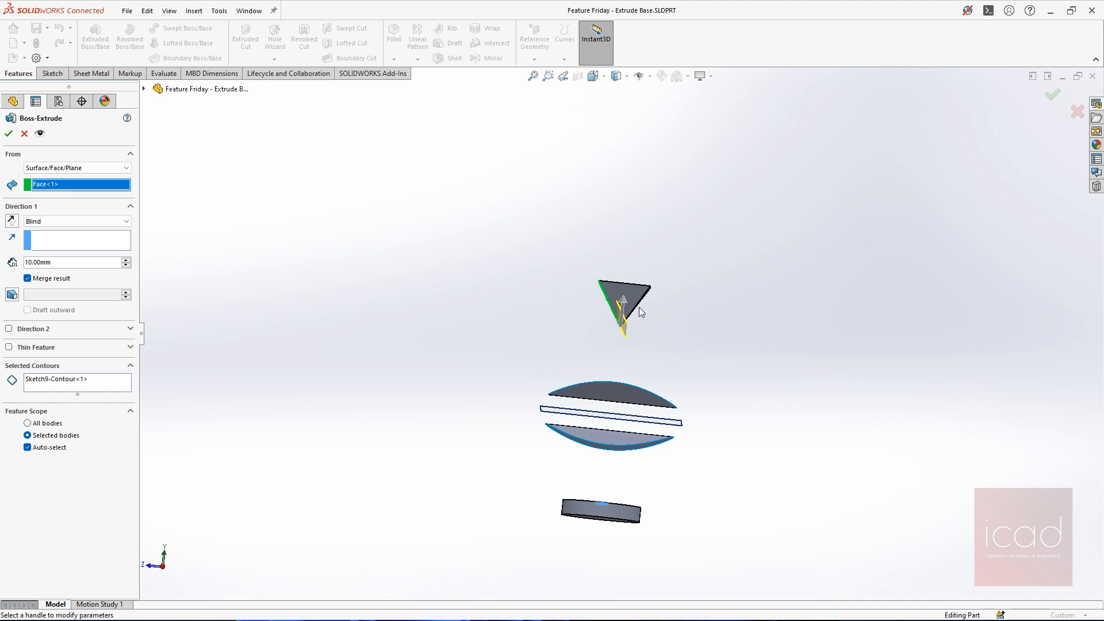
middle_click_drag(640, 306, 781, 305)
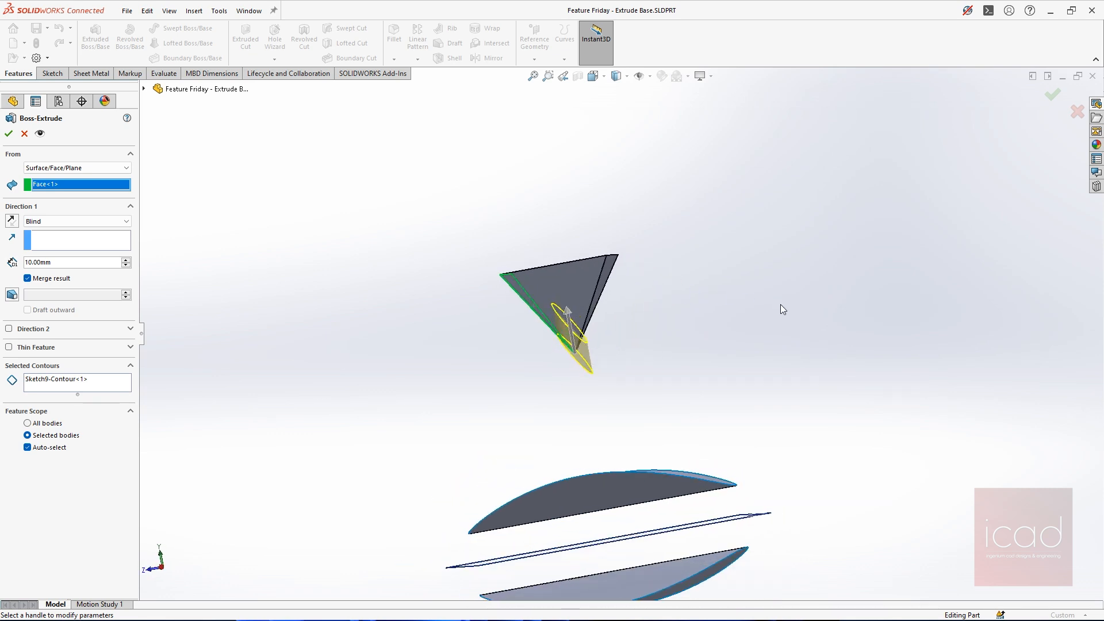
key("ctrl+1")
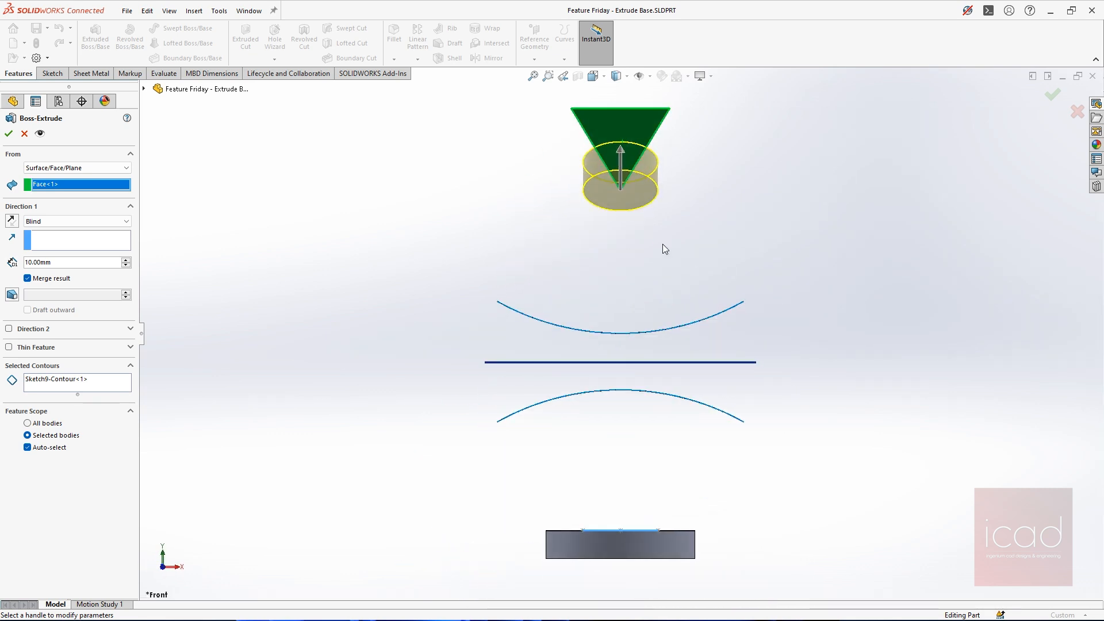
key("ctrl+3")
scroll(607, 177, "down", 3)
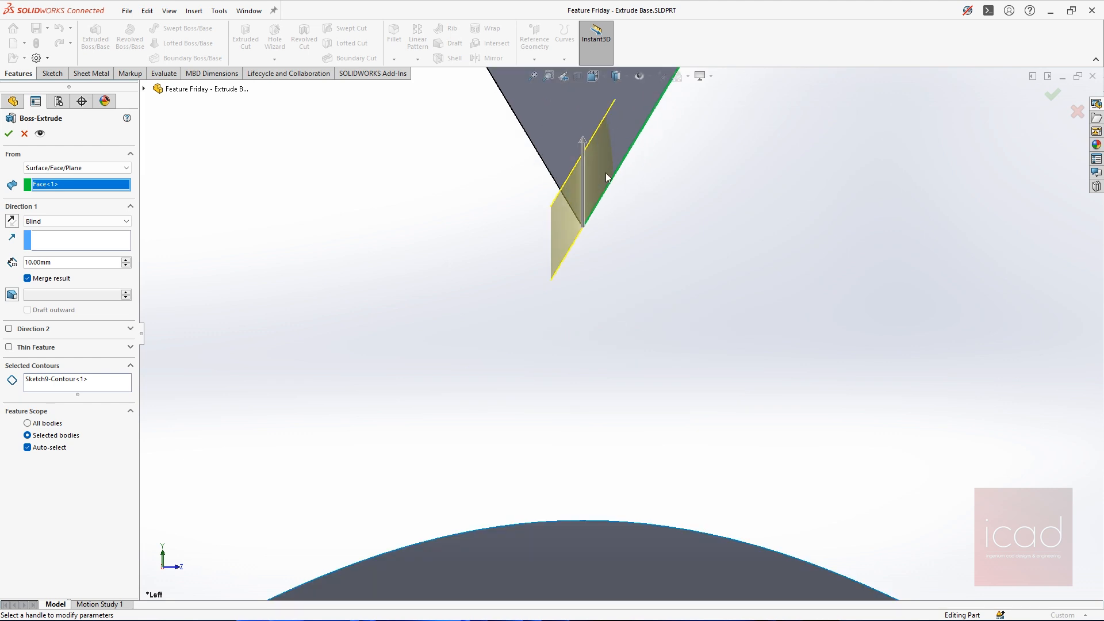
Change the extrusion's starting surface to the lower curved surface
scroll(605, 172, "up", 4)
scroll(575, 315, "up", 1)
middle_click_drag(576, 315, 598, 495)
scroll(577, 325, "up", 2)
left_click(598, 495)
scroll(627, 501, "up", 2)
scroll(627, 496, "down", 2)
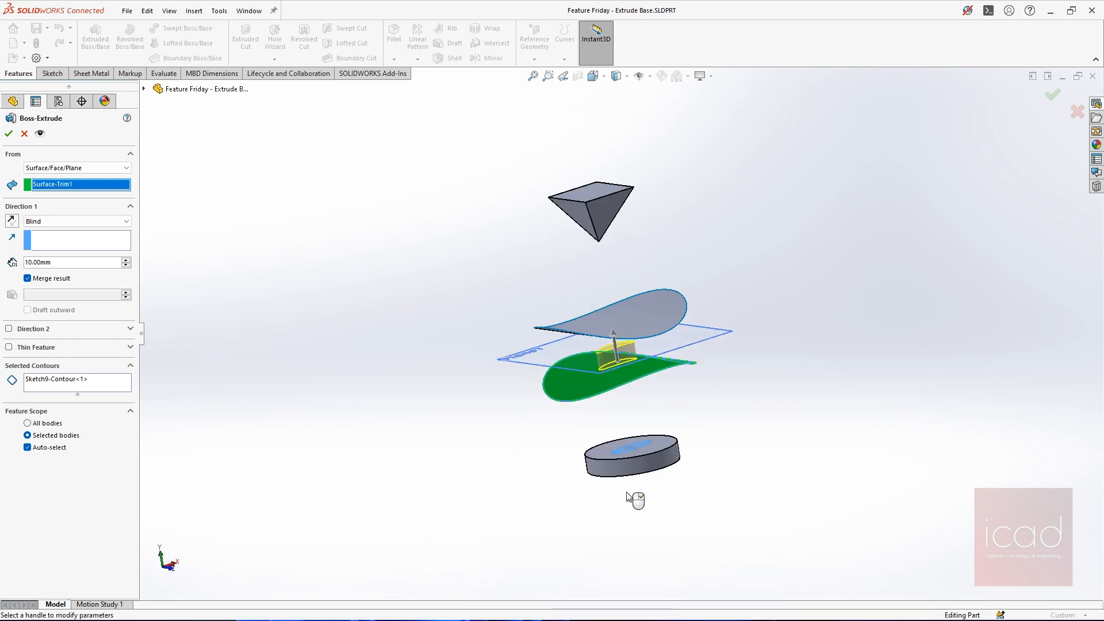
Try the base disc's cylindrical side face as the extrusion's start, and replace it with the upper curved surface
scroll(661, 486, "down", 3)
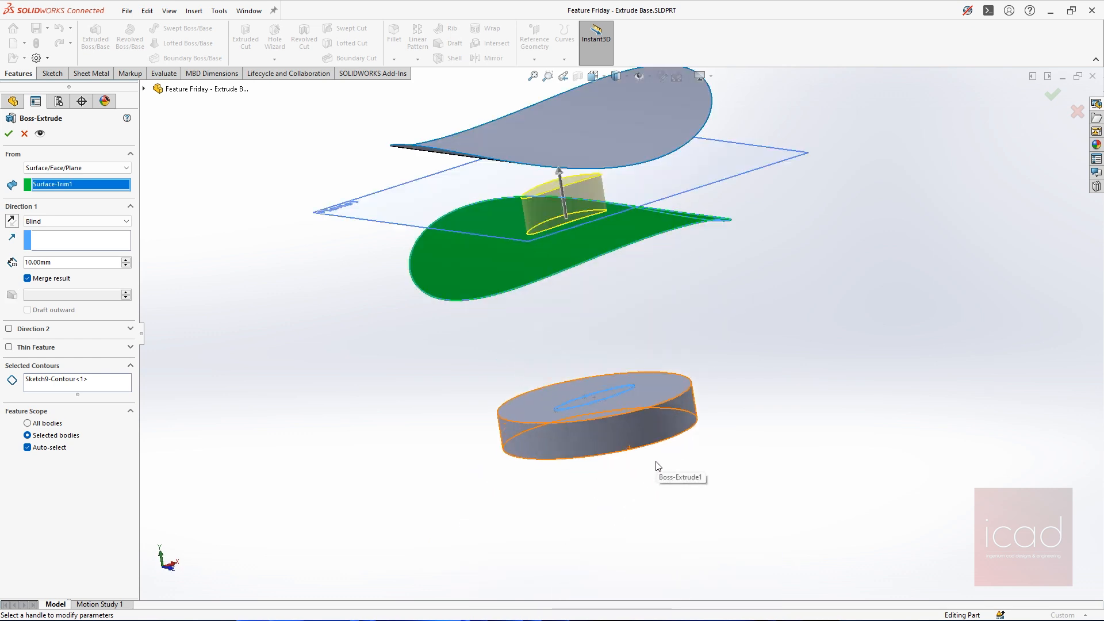
left_click(664, 429)
middle_click_drag(665, 429, 633, 458)
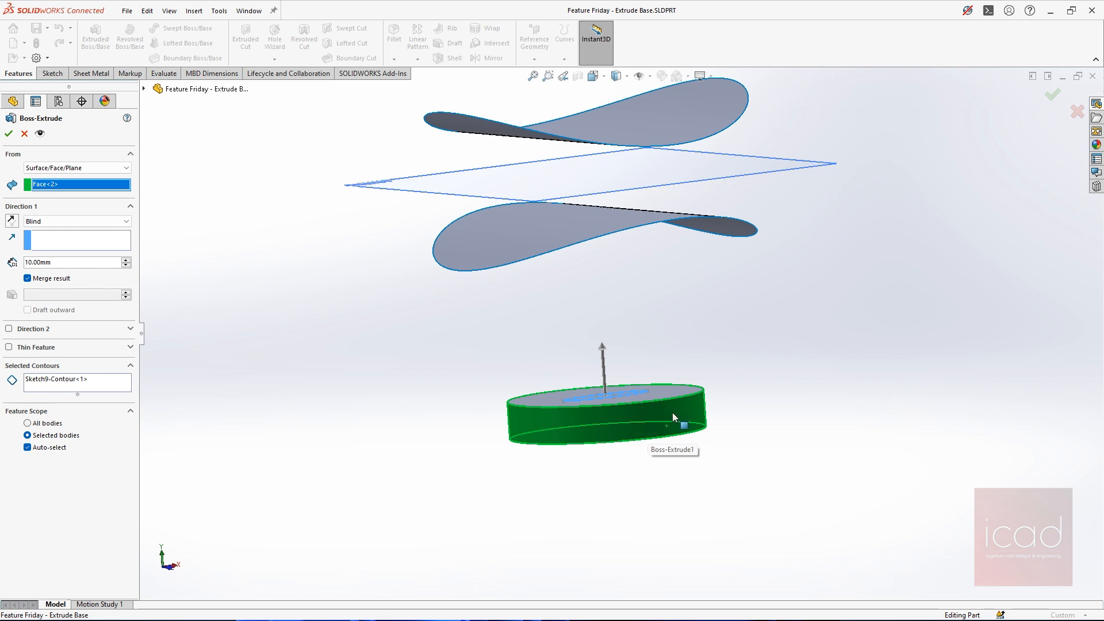
middle_click_drag(664, 435, 581, 297)
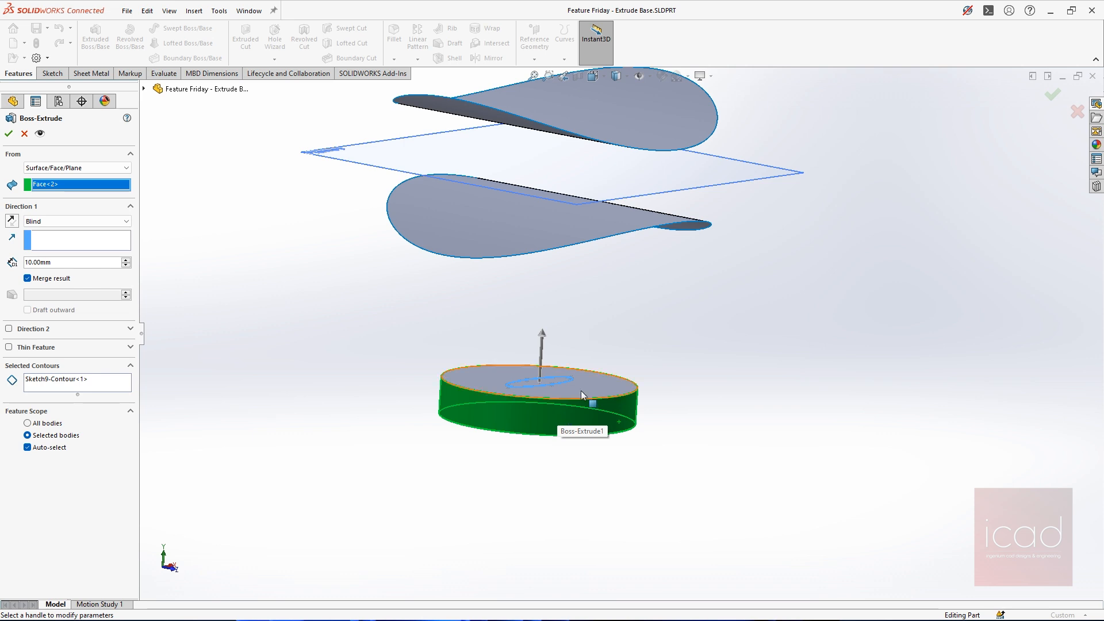
middle_click_drag(582, 396, 602, 386)
scroll(602, 386, "down", 3)
scroll(575, 378, "up", 3)
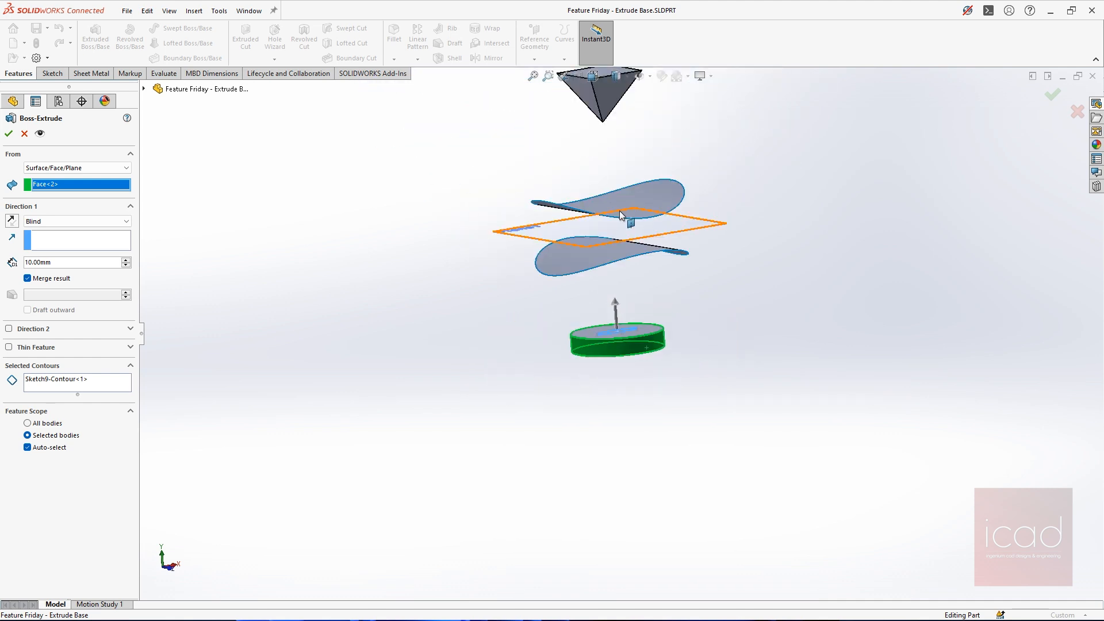
left_click(671, 187)
middle_click_drag(713, 225, 631, 224)
Set the extrusion's start condition to Vertex and choose the downward-pointing tip of the pyramid
left_click(77, 172)
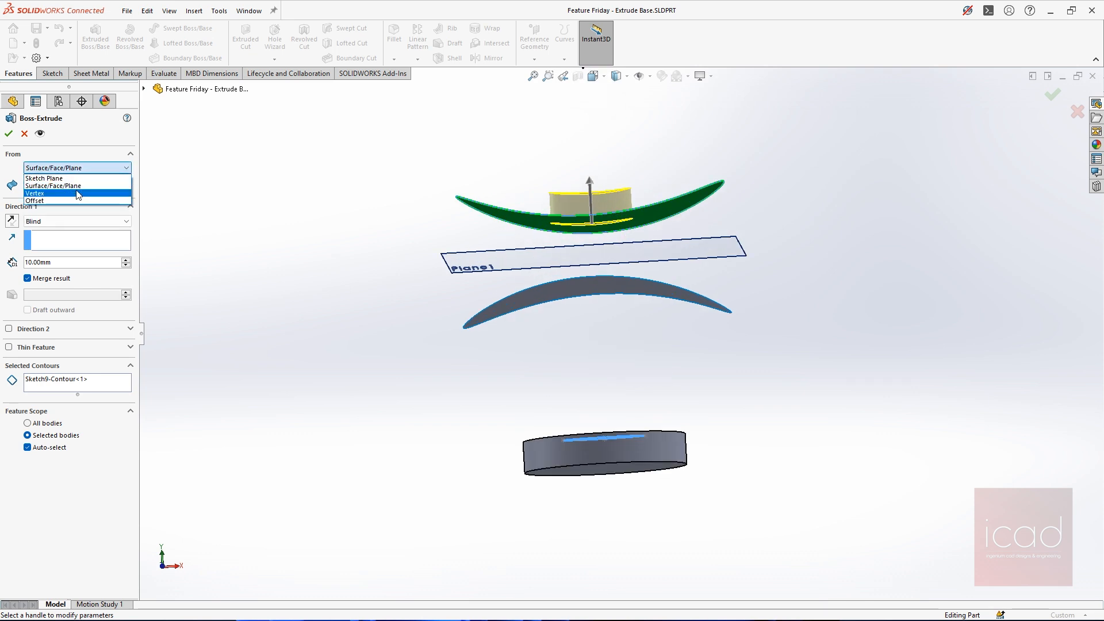
left_click(78, 193)
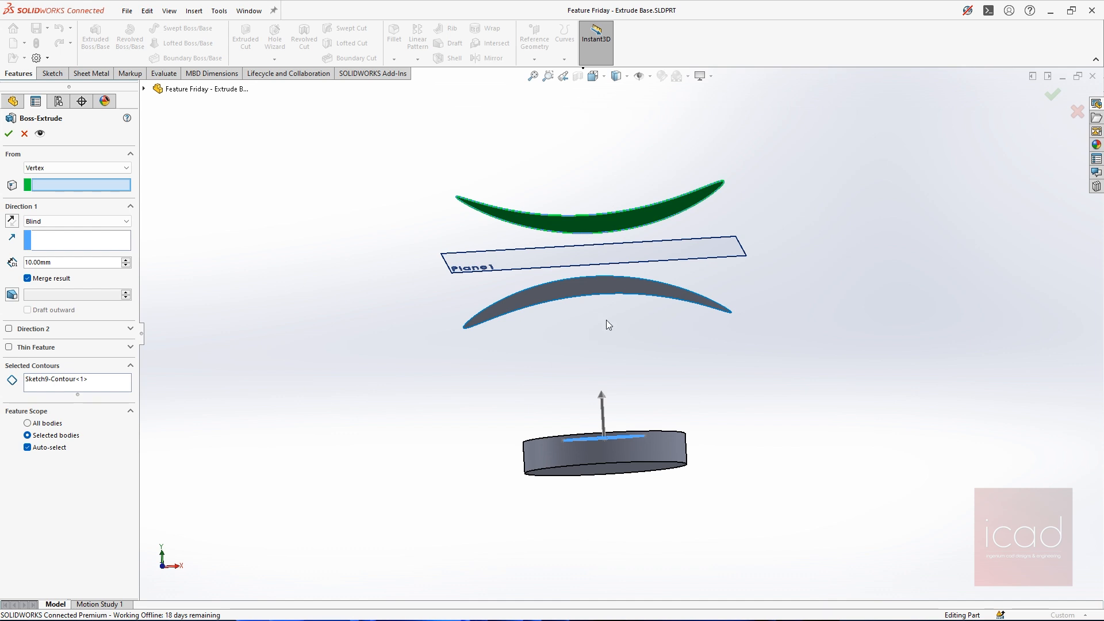
scroll(607, 321, "up", 4)
middle_click_drag(640, 318, 669, 323)
scroll(641, 311, "down", 4)
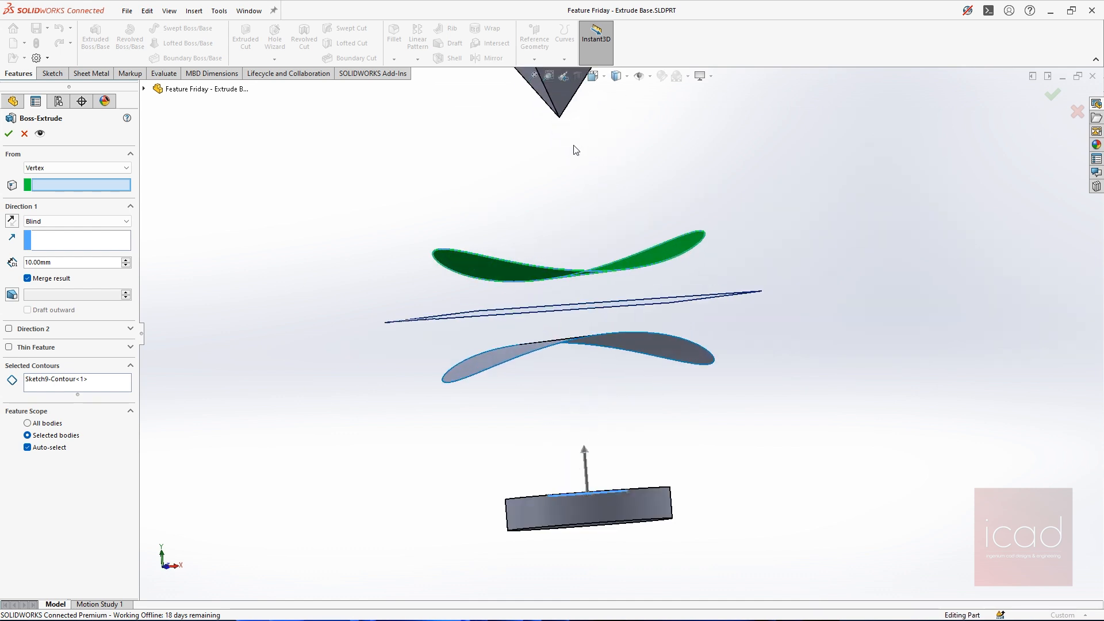
left_click(559, 119)
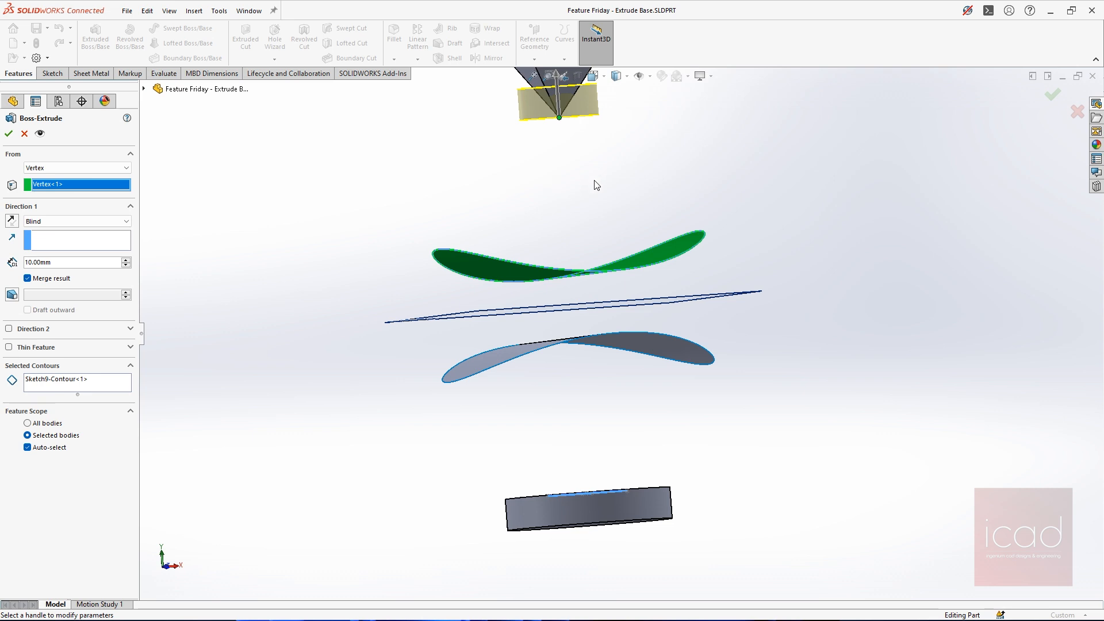
key("f")
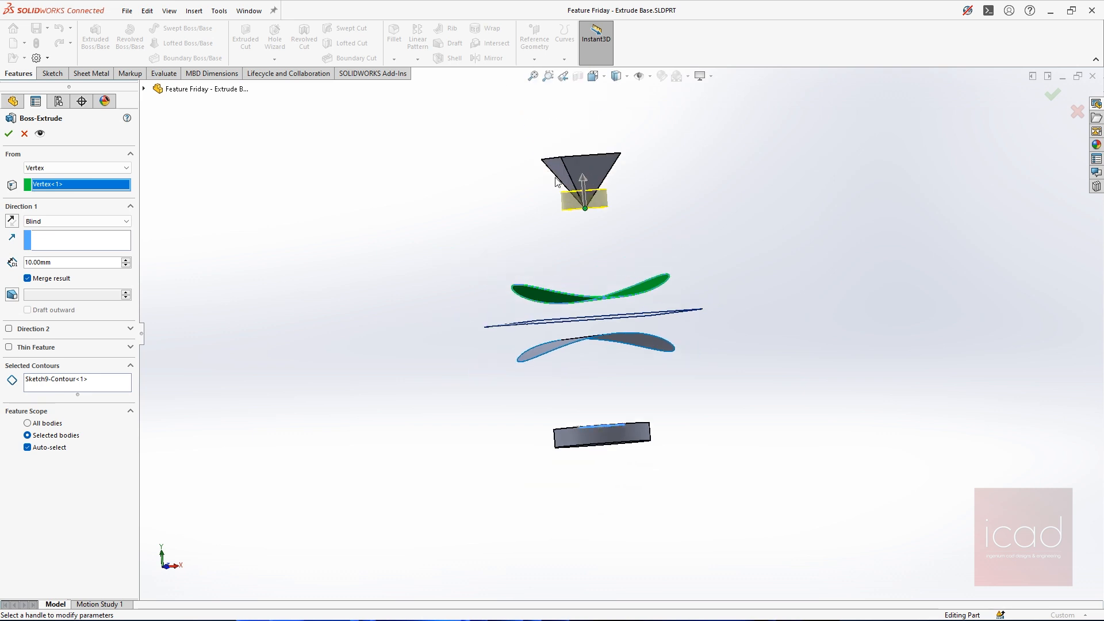
Set the extrusion's start condition to Offset with an offset of 10 mm from the sketch plane
left_click(65, 171)
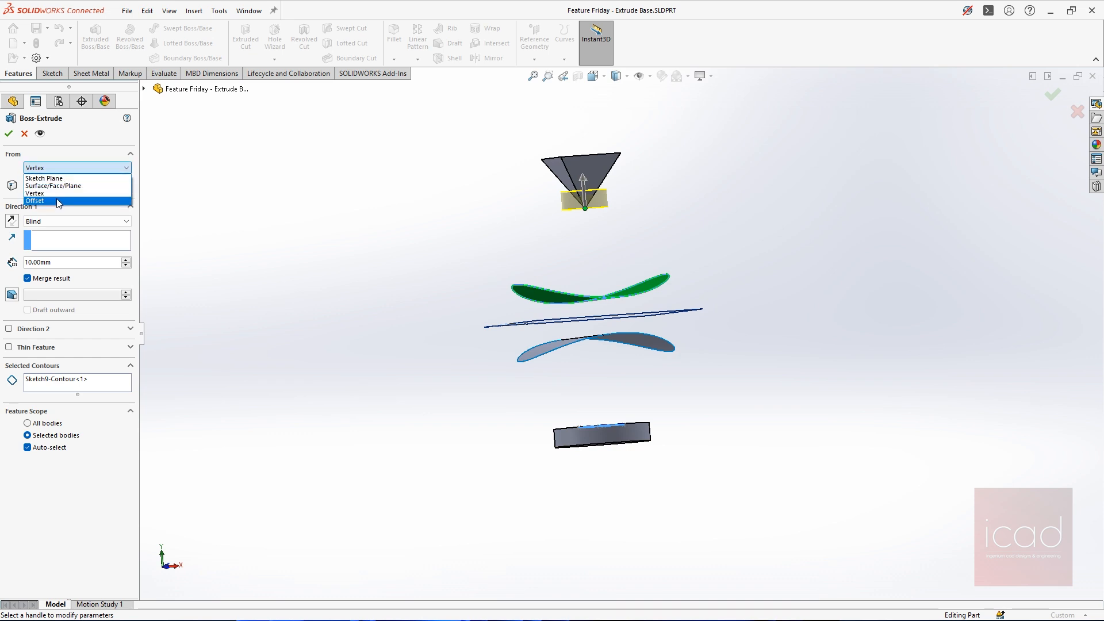
left_click(59, 201)
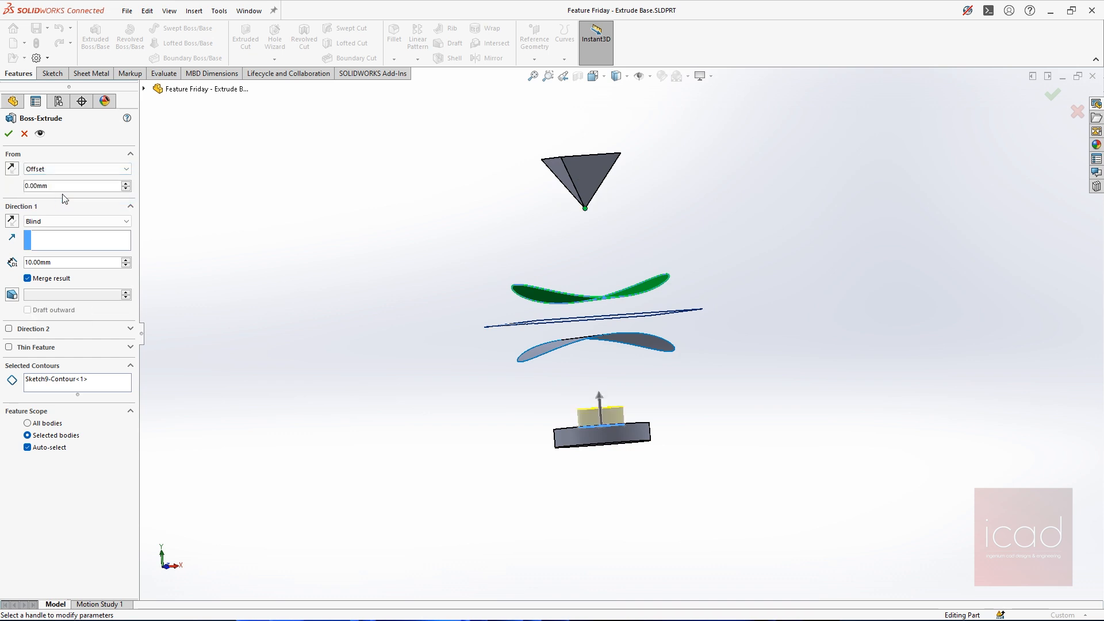
middle_click_drag(739, 347, 724, 357)
scroll(648, 450, "down", 5)
mouse_move(622, 351)
middle_mouse_down()
mouse_move(641, 394)
mouse_move(629, 349)
middle_mouse_up()
scroll(527, 378, "down", 4)
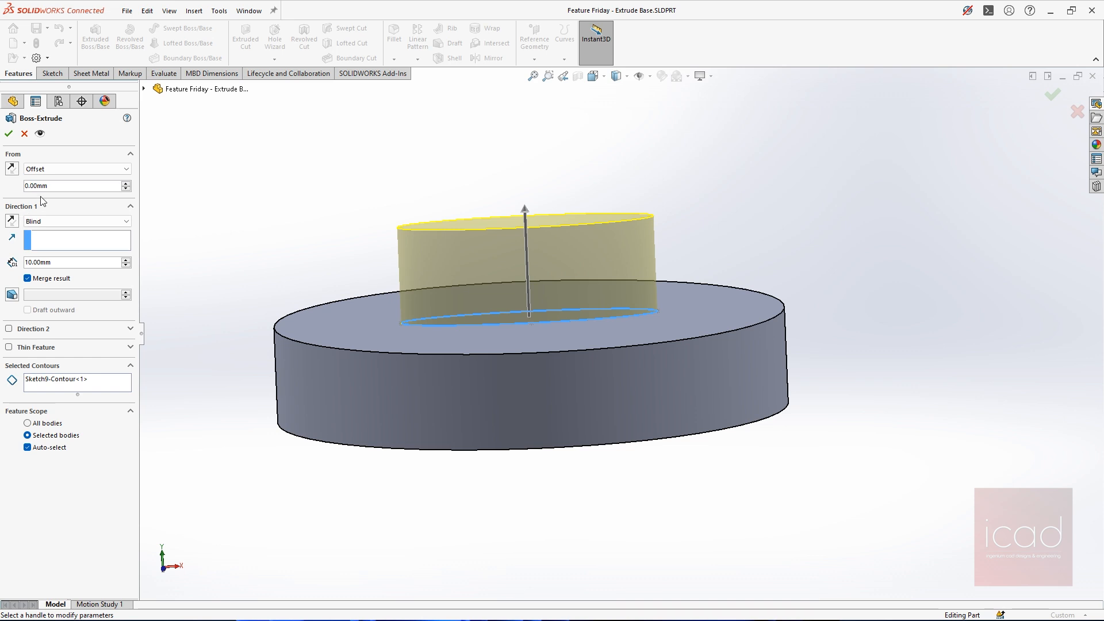
left_click_drag(114, 185, 3, 185)
type("10")
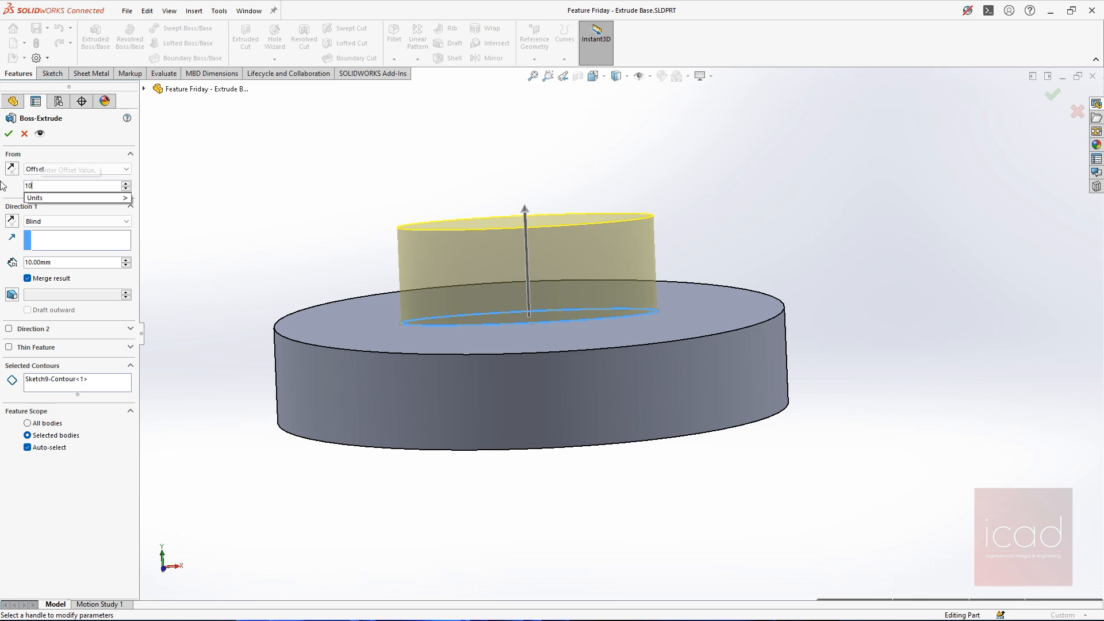
Flip the 10 mm start offset to the opposite side of the sketch plane, and flip it back above the disc
key("Return")
scroll(550, 106, "up", 2)
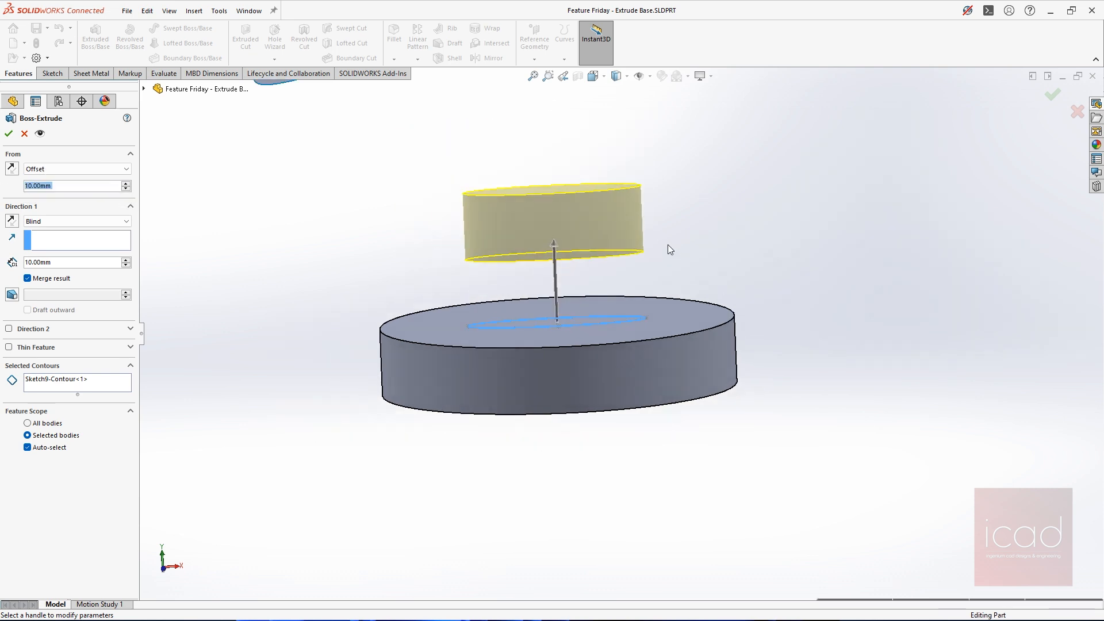
middle_click_drag(667, 244, 646, 206)
scroll(542, 231, "up", 2)
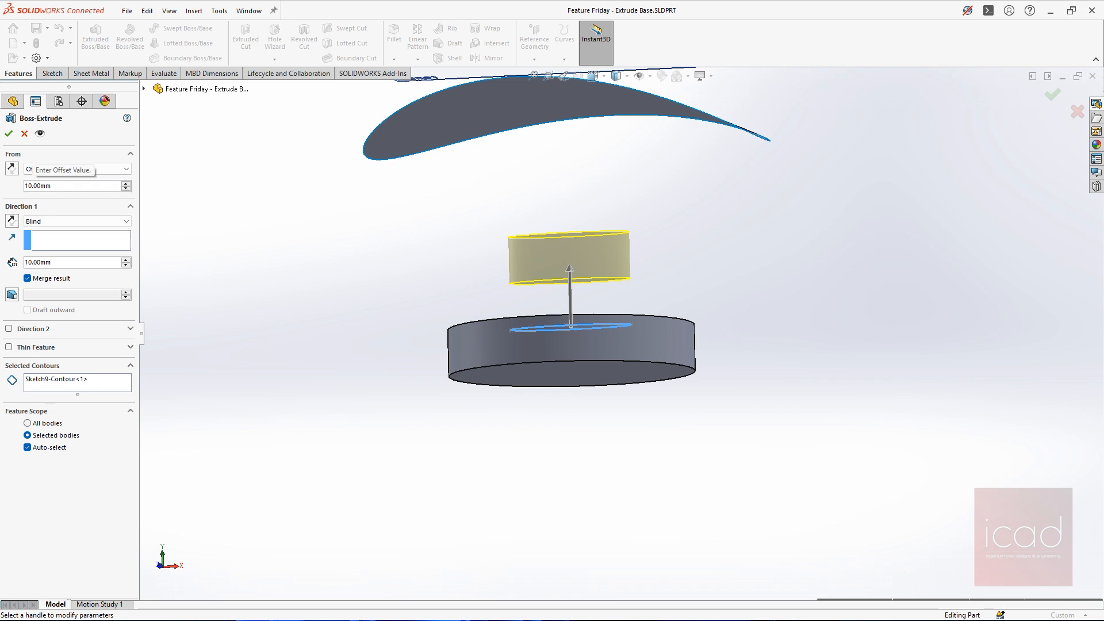
left_click(27, 187)
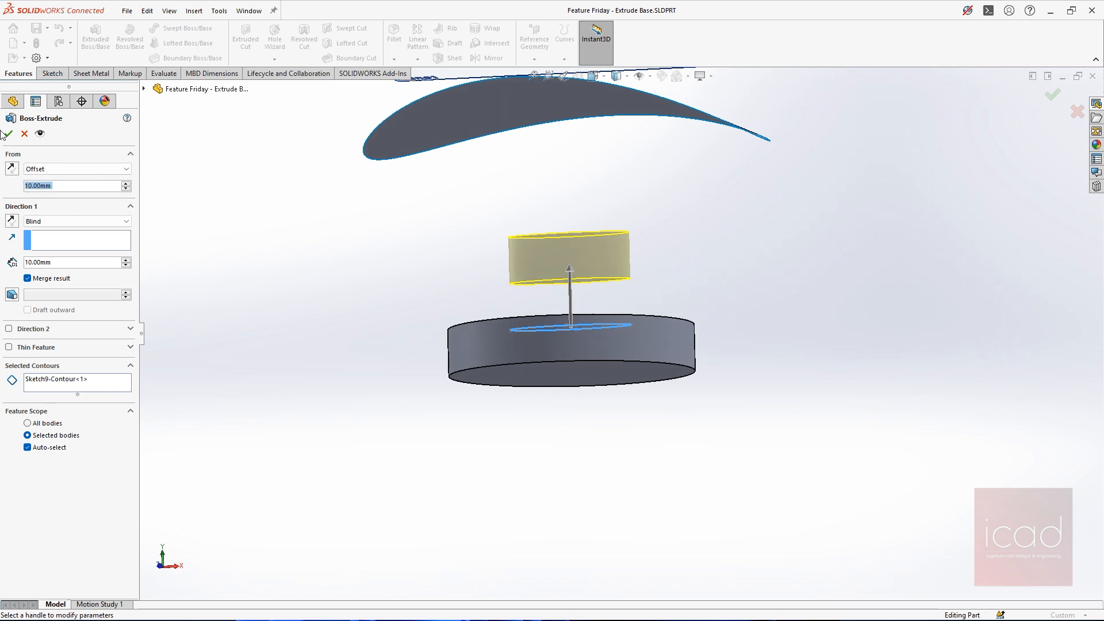
middle_click_drag(450, 232, 532, 264)
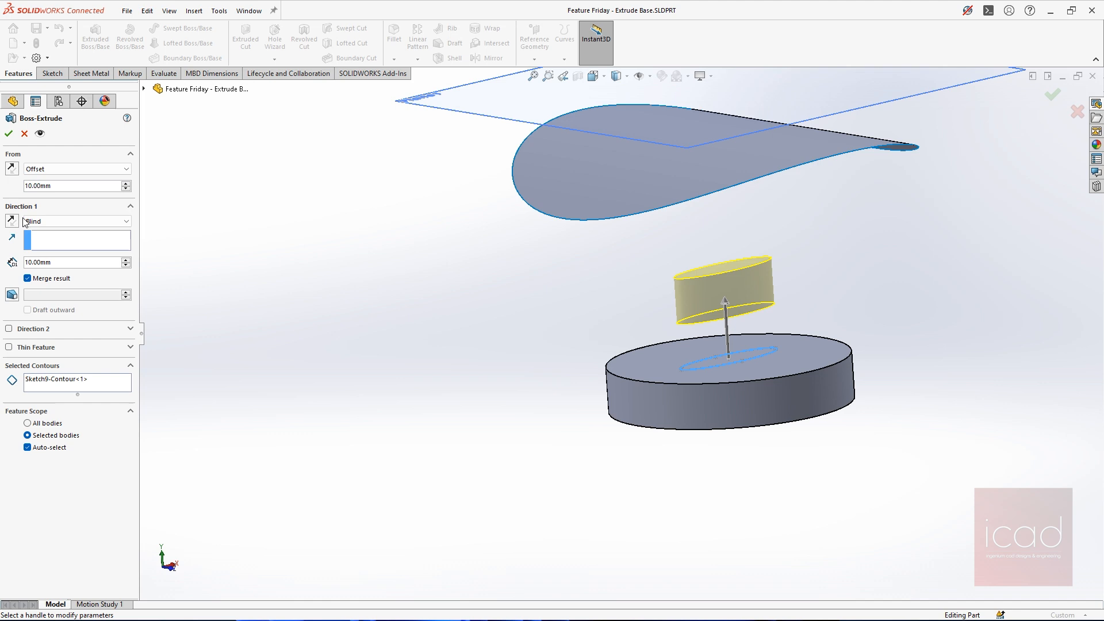
left_click(12, 170)
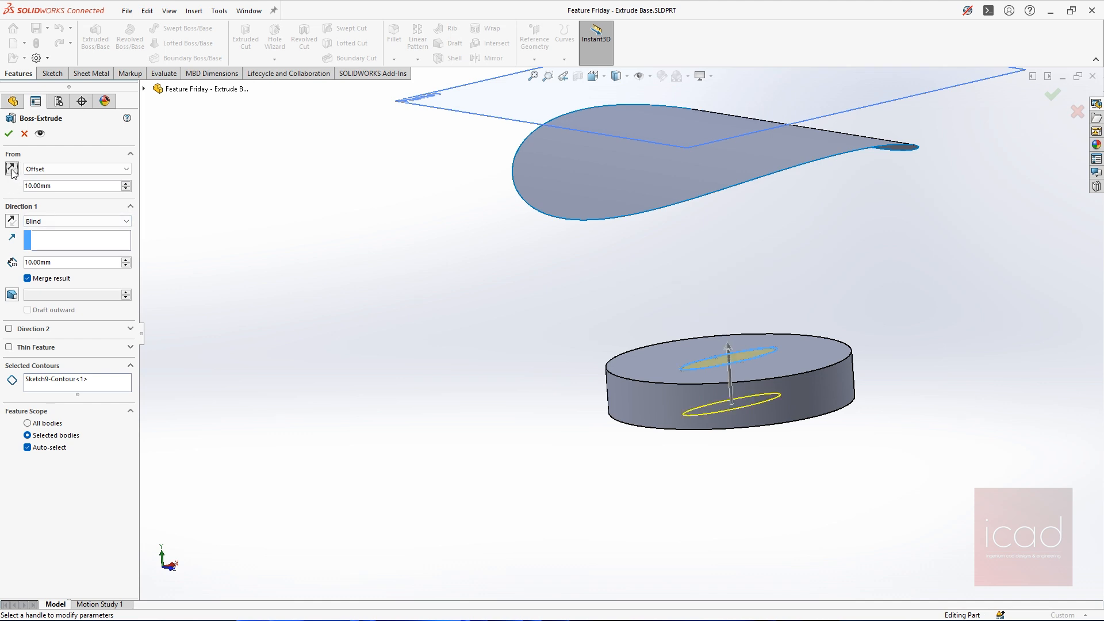
left_click(12, 169)
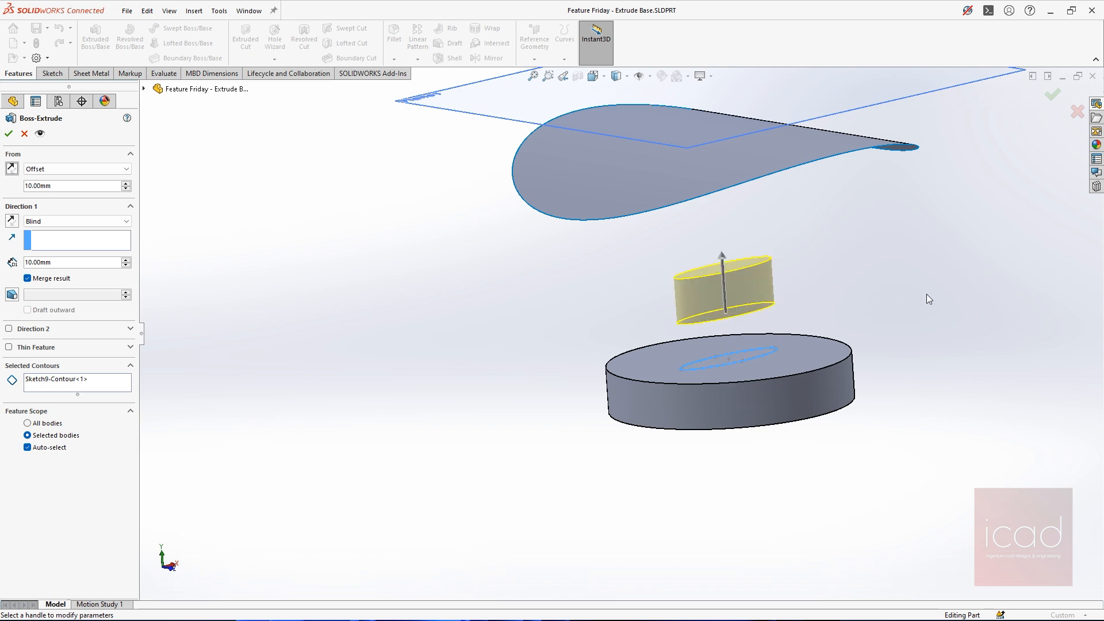
key("ctrl+7")
middle_click_drag(839, 431, 876, 317)
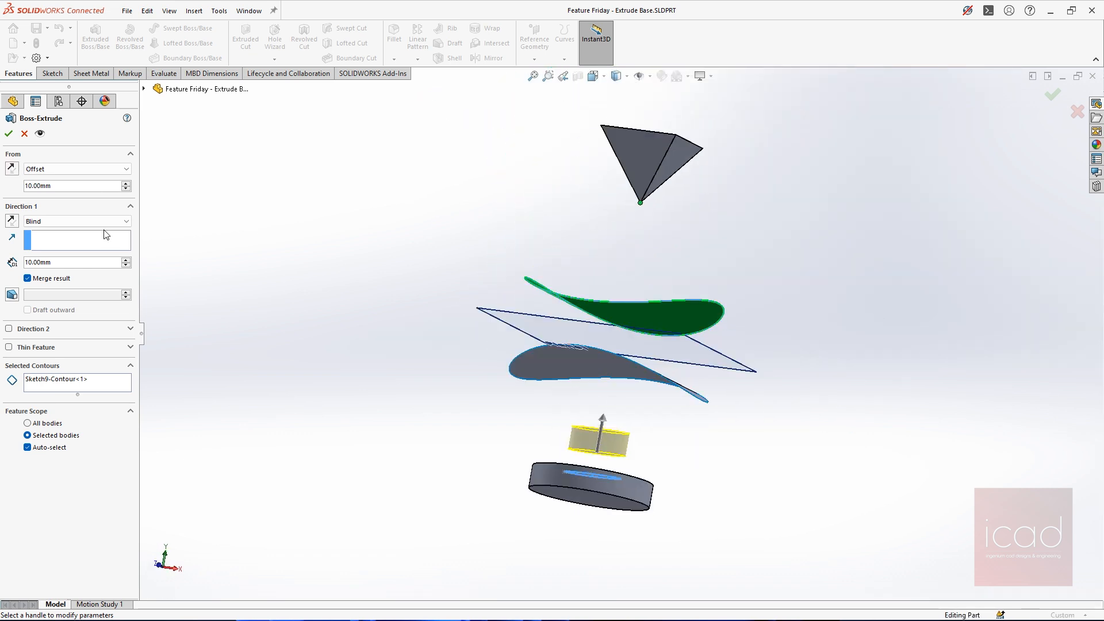
Return the extrusion's start condition to Sketch Plane and set its end condition to Mid Plane
left_click(72, 168)
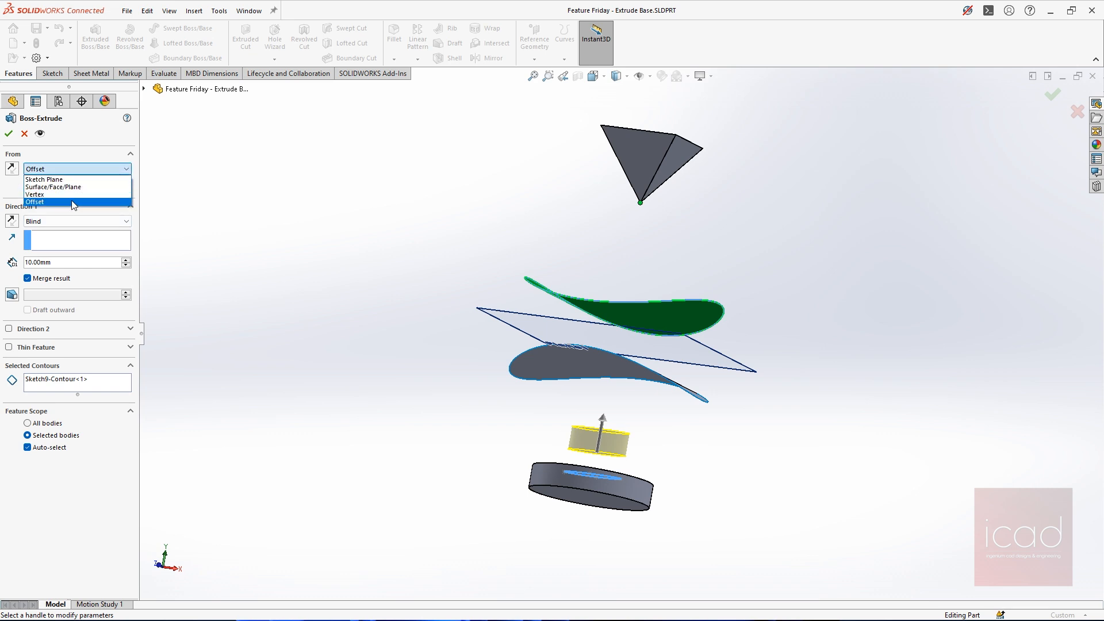
left_click(80, 179)
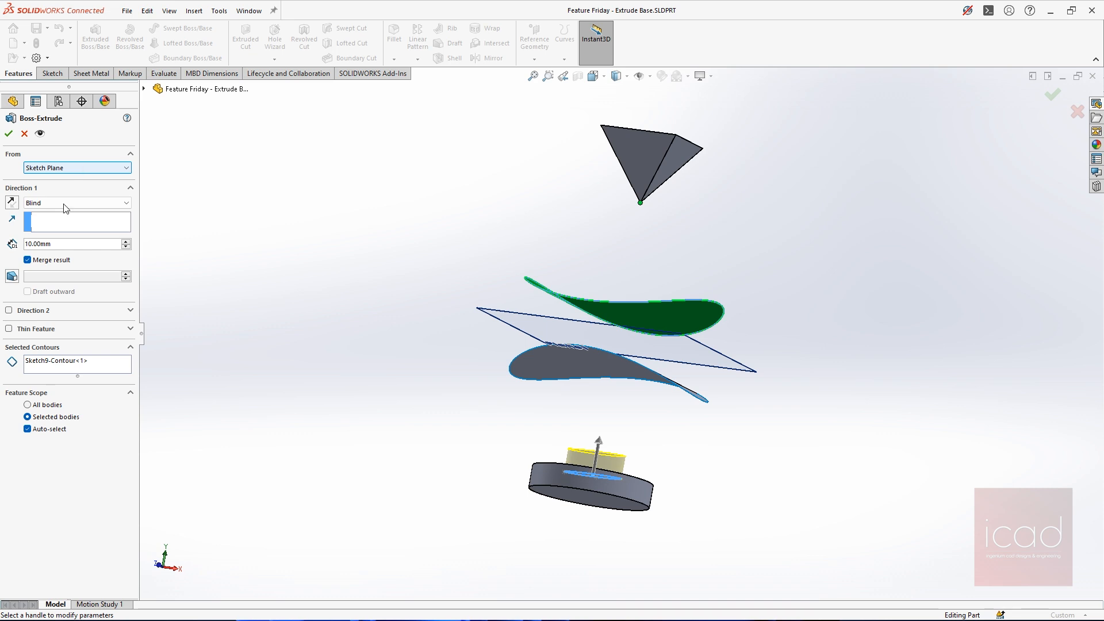
left_click(72, 201)
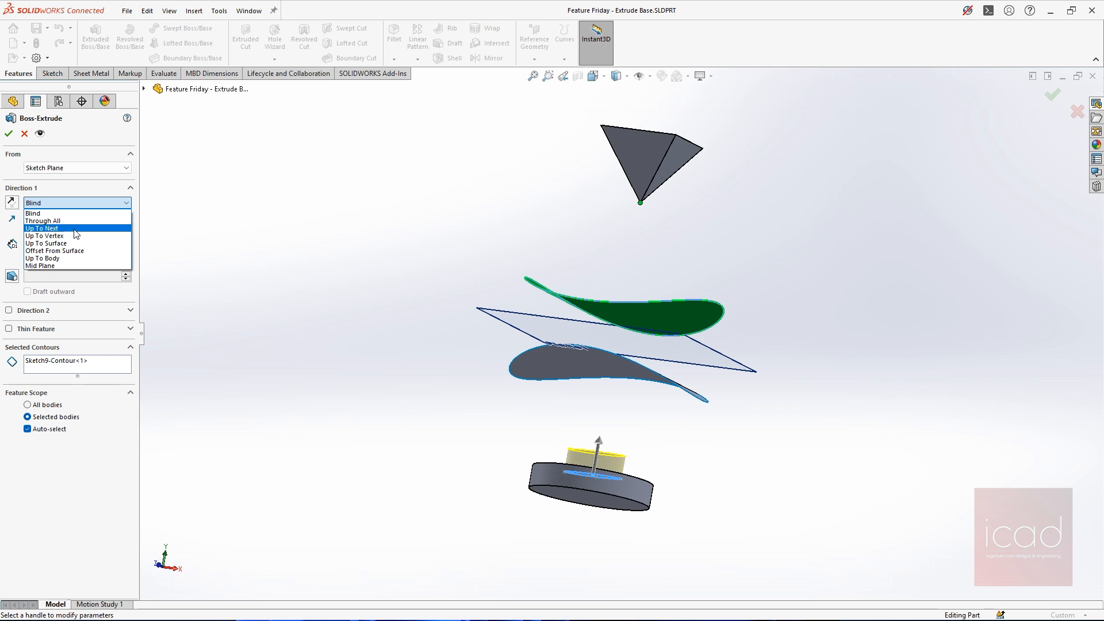
left_click(59, 265)
middle_click_drag(786, 441, 539, 447)
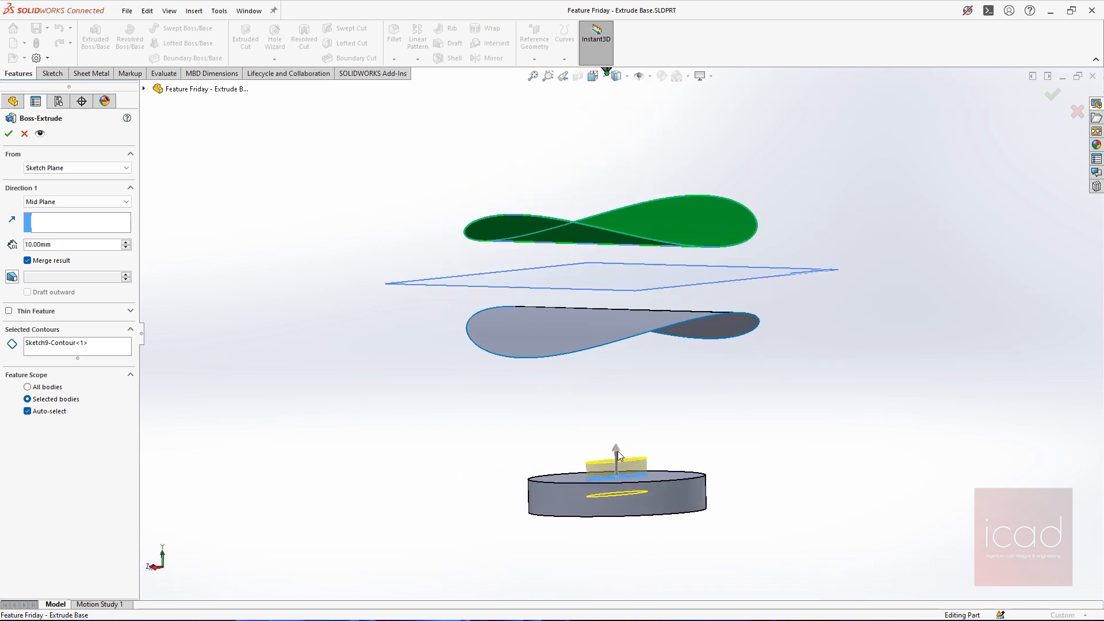
Set the mid-plane extrusion's depth to 500 mm and reduce it to 50 mm
left_click_drag(618, 451, 616, 433)
type("500")
key("Return")
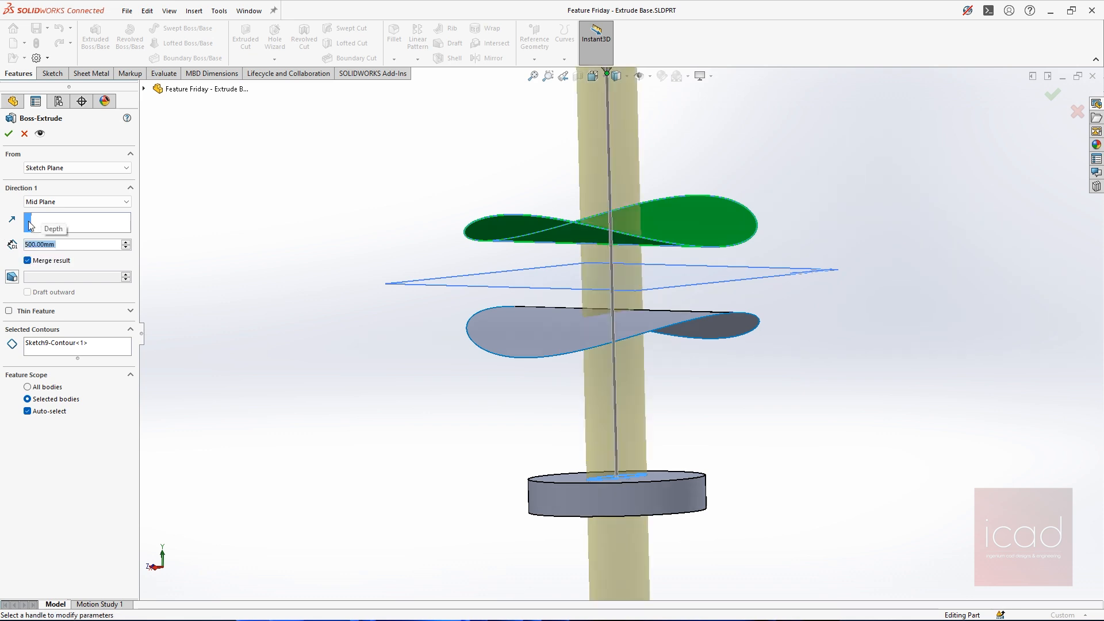
scroll(667, 238, "up", 3)
scroll(652, 337, "up", 3)
type("50")
key("Return")
scroll(583, 390, "down", 3)
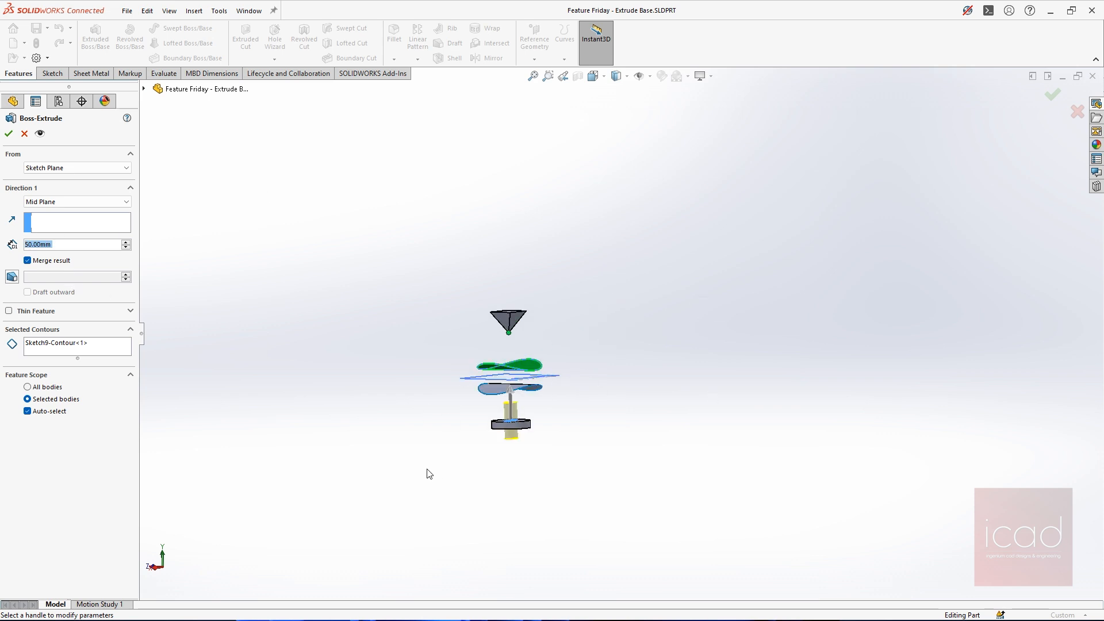
scroll(521, 437, "down", 3)
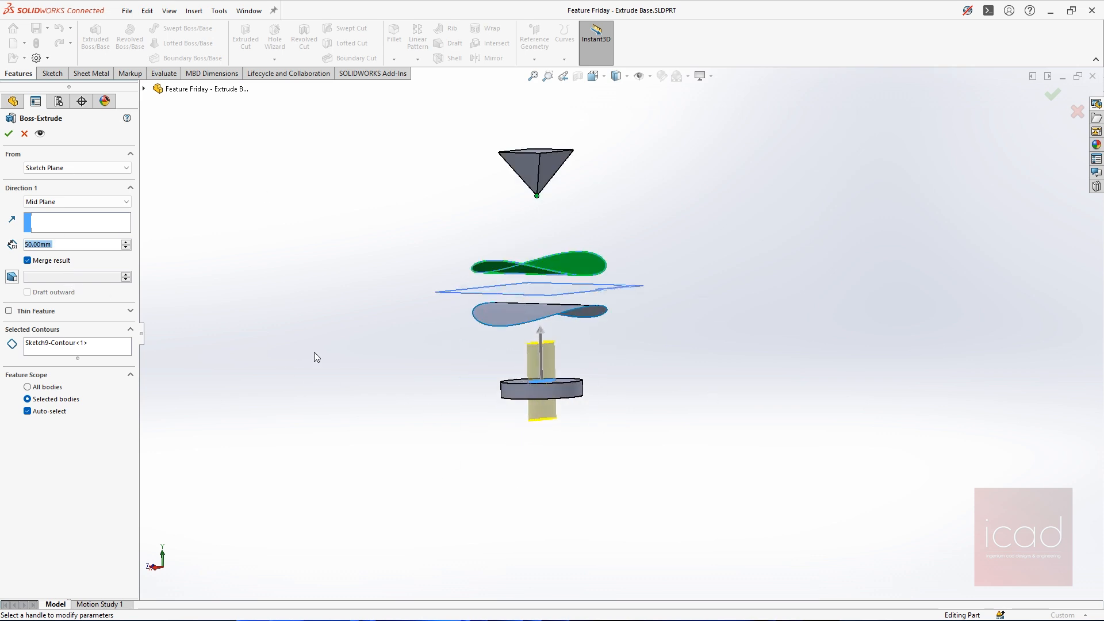
scroll(588, 421, "down", 3)
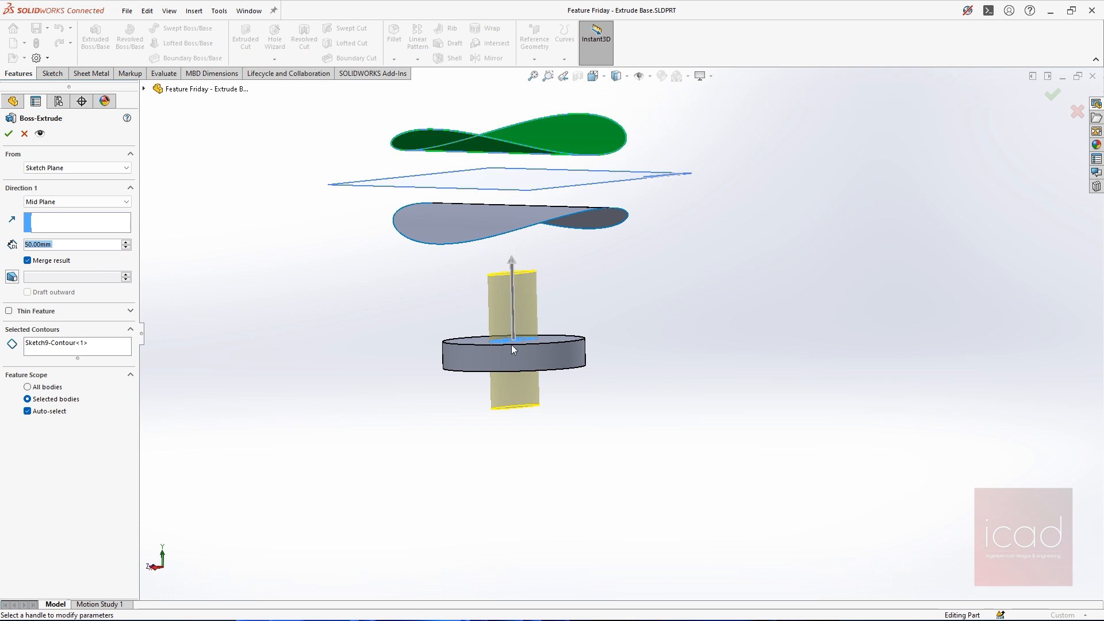
Try mid-plane depths of 10 mm and 500 mm, and set the depth back to 50 mm
type("10")
key("Return")
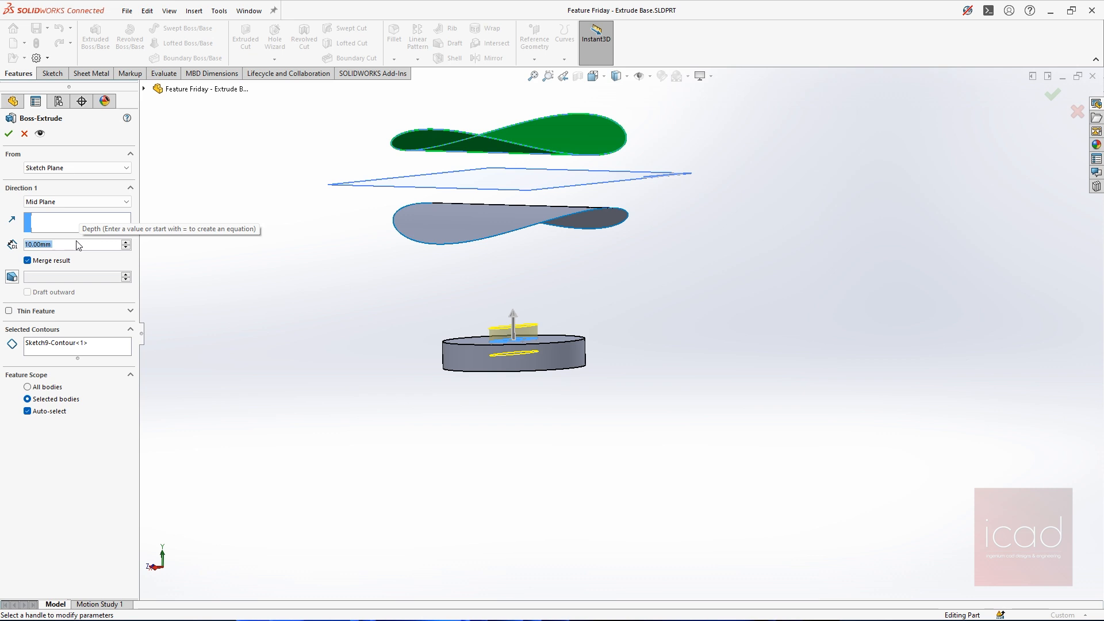
type("500")
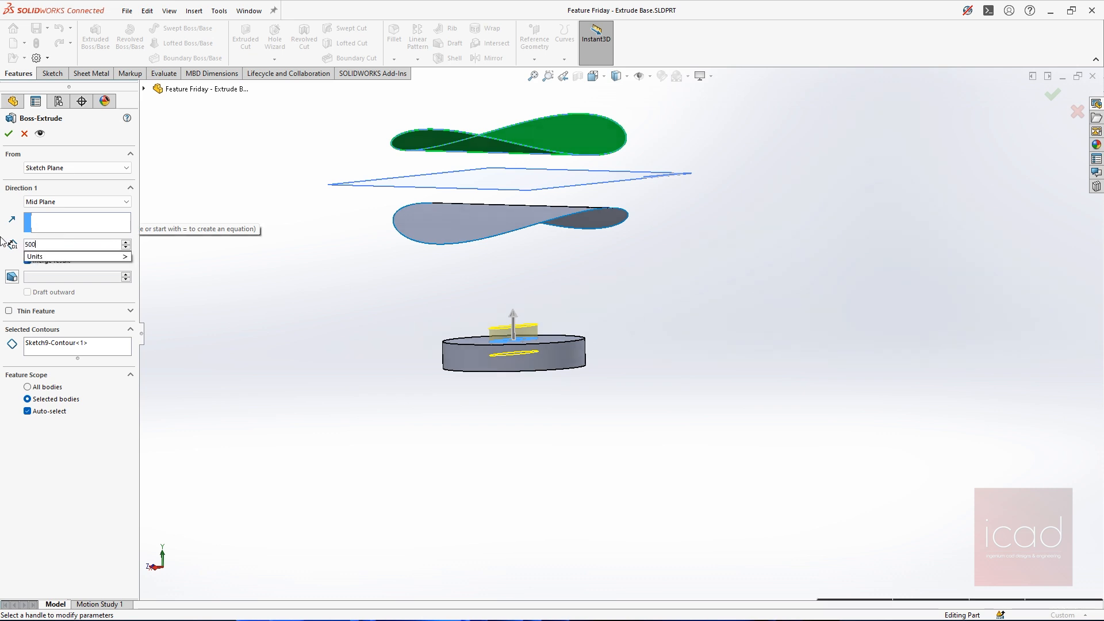
key("Return")
key("f")
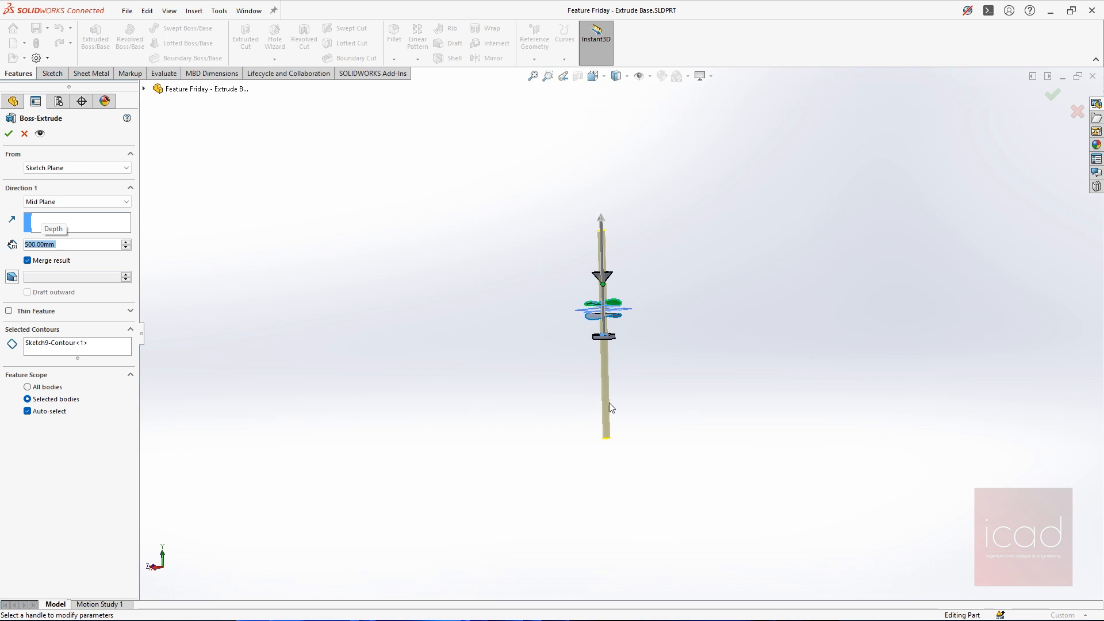
scroll(646, 322, "down", 2)
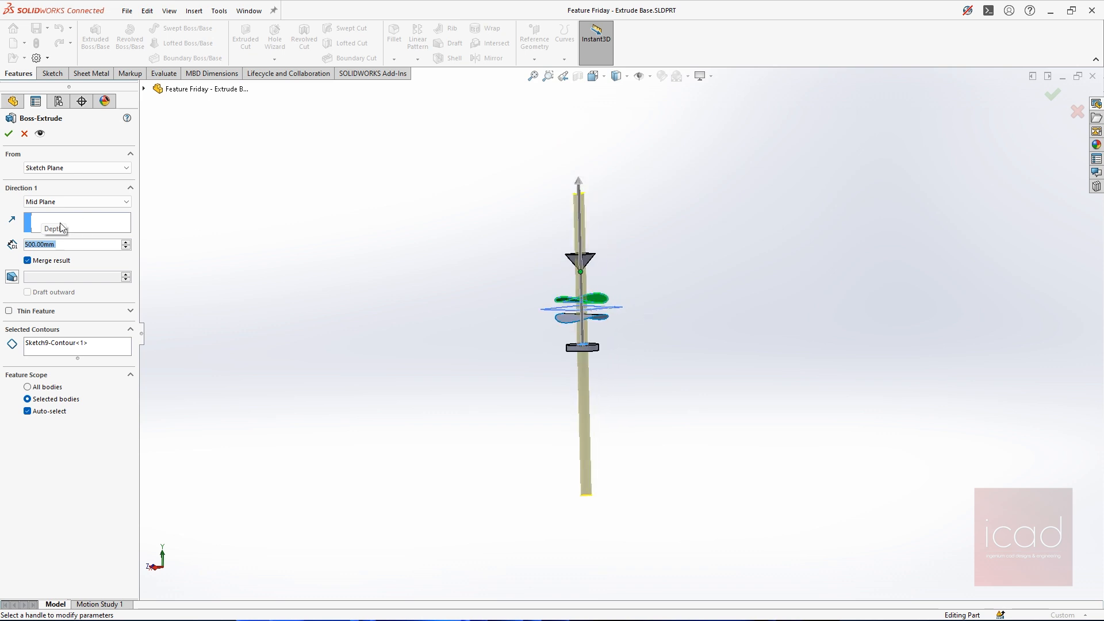
type("50")
key("Return")
scroll(616, 332, "down", 3)
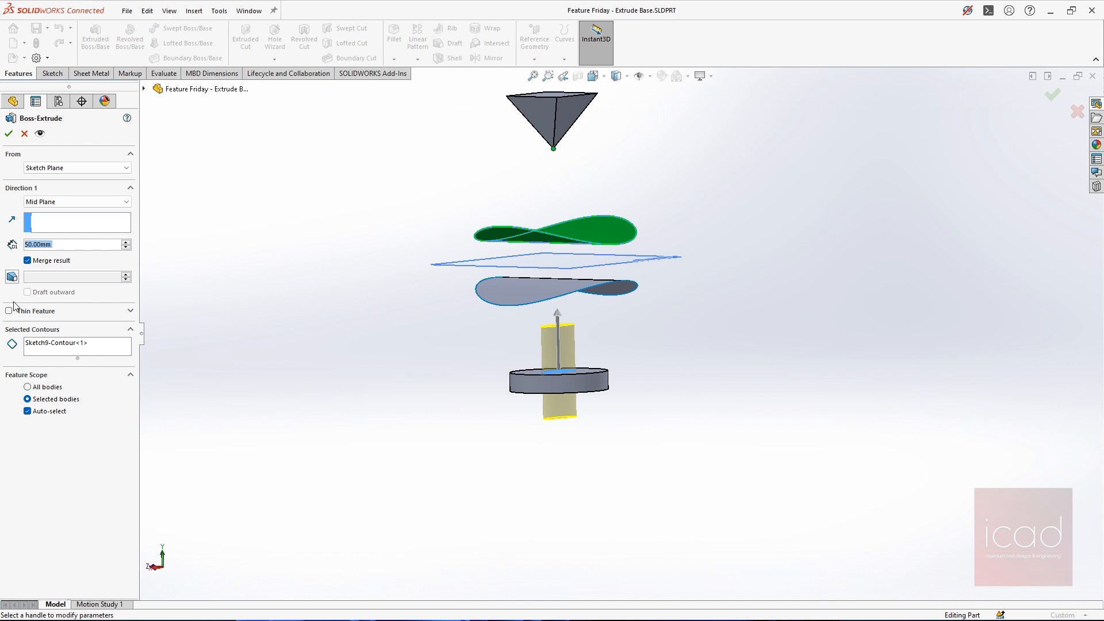
Change the extrusion's end condition to Blind and show the model in isometric view
left_click(66, 204)
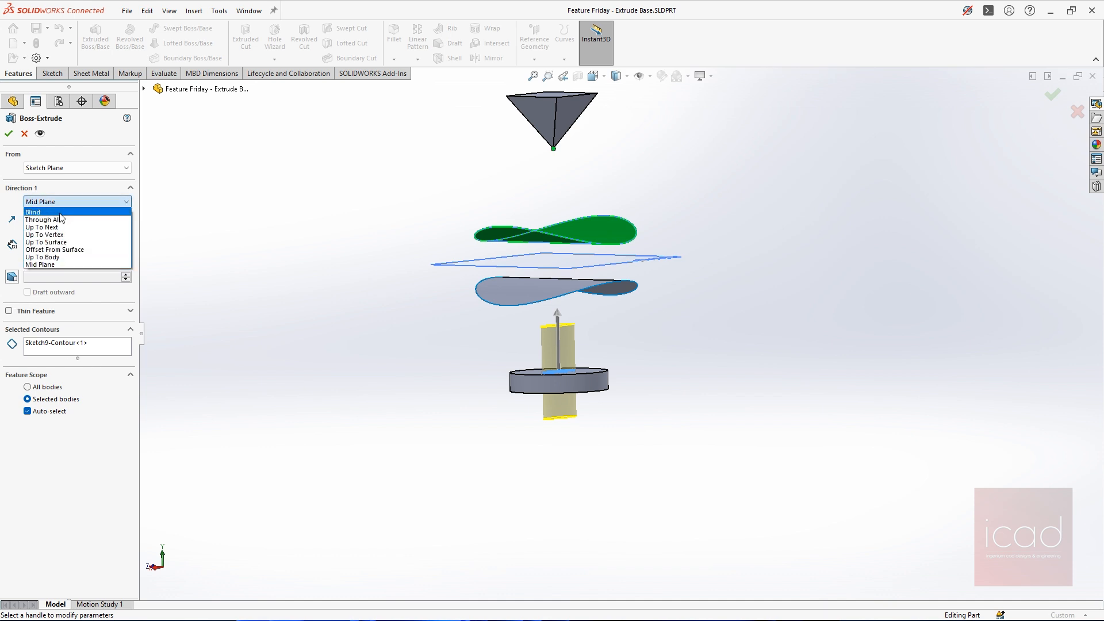
left_click(62, 212)
key("ctrl+7")
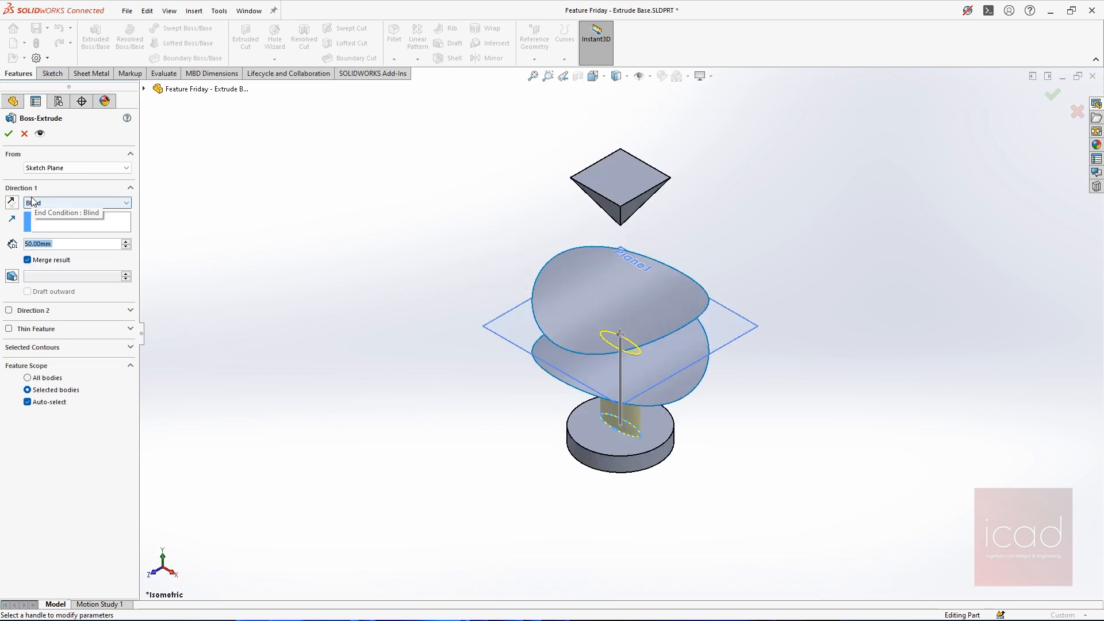
Set the extrusion's end condition to Through All so the ellipse passes through both curved surfaces and the pyramid
left_click(75, 203)
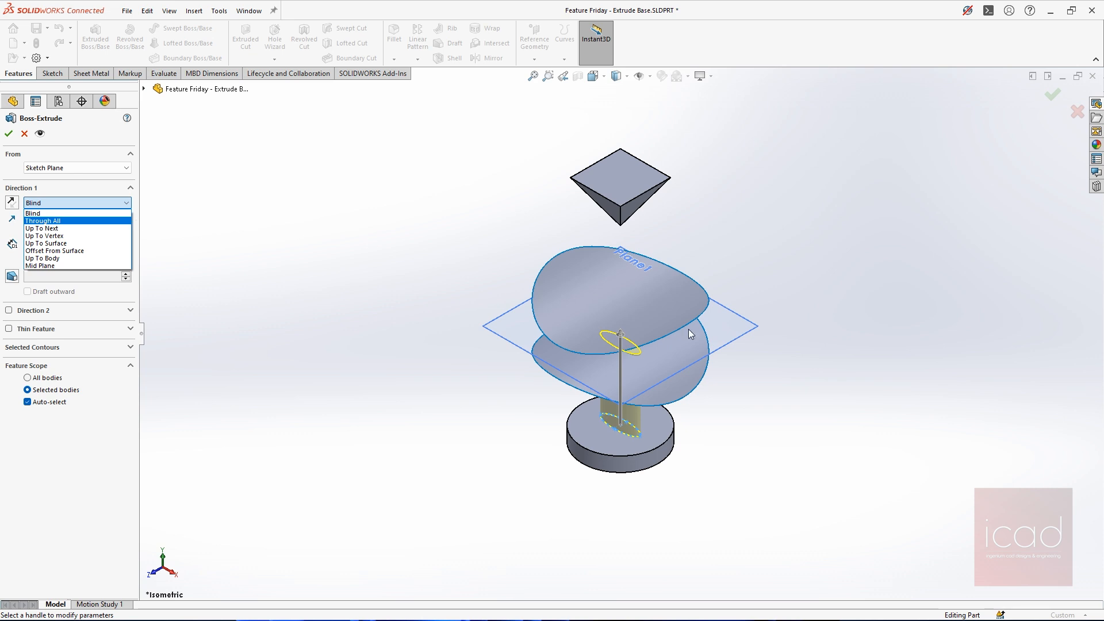
scroll(765, 227, "up", 2)
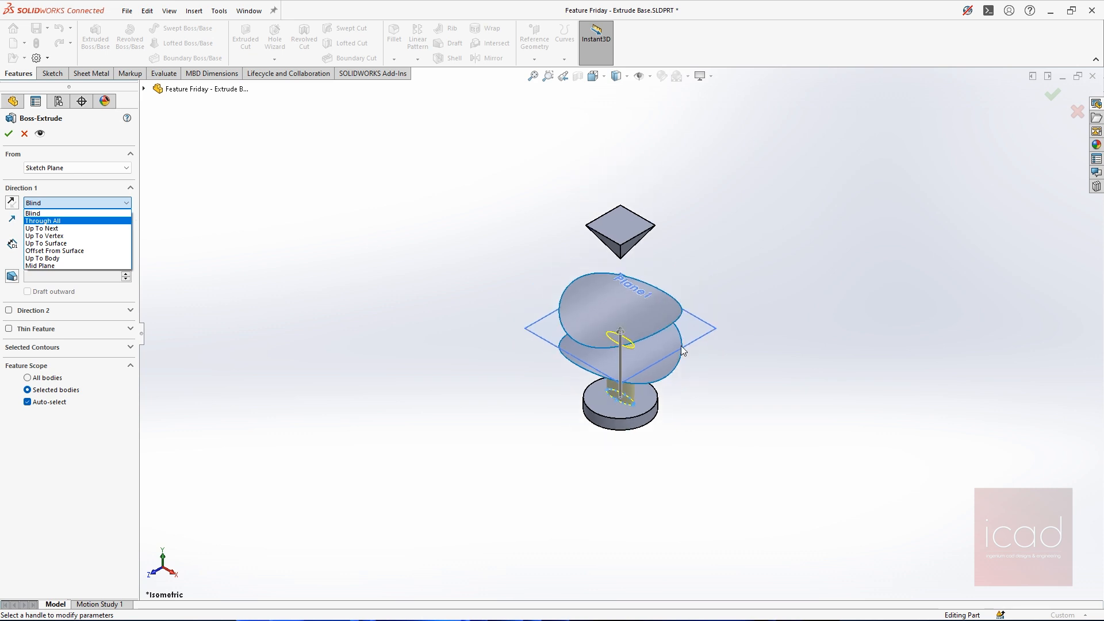
left_click(262, 247)
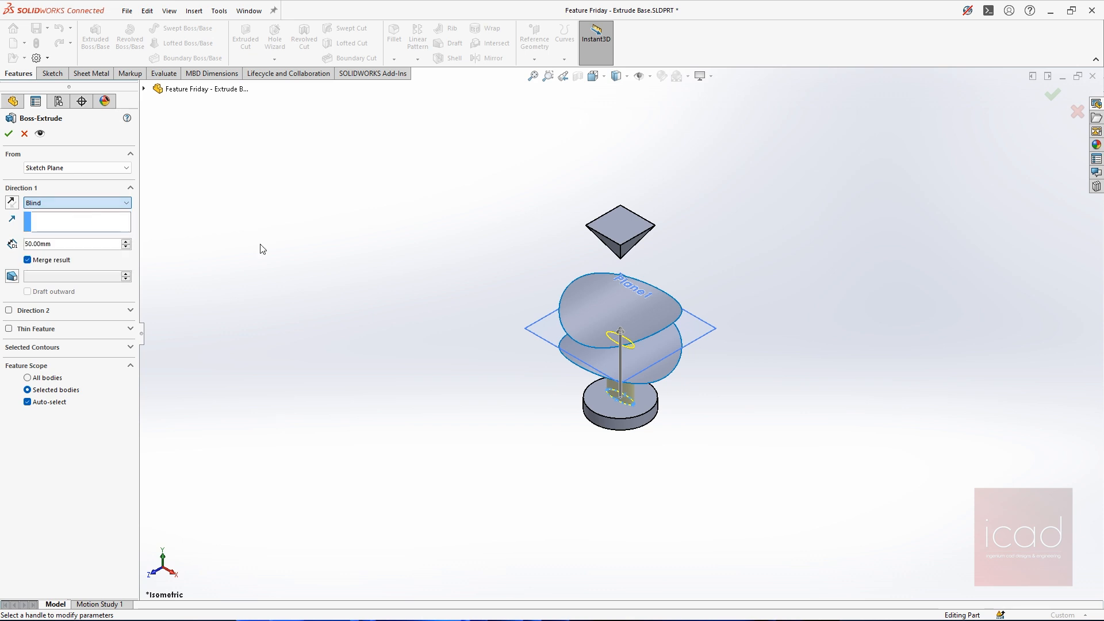
middle_click_drag(685, 367, 636, 368)
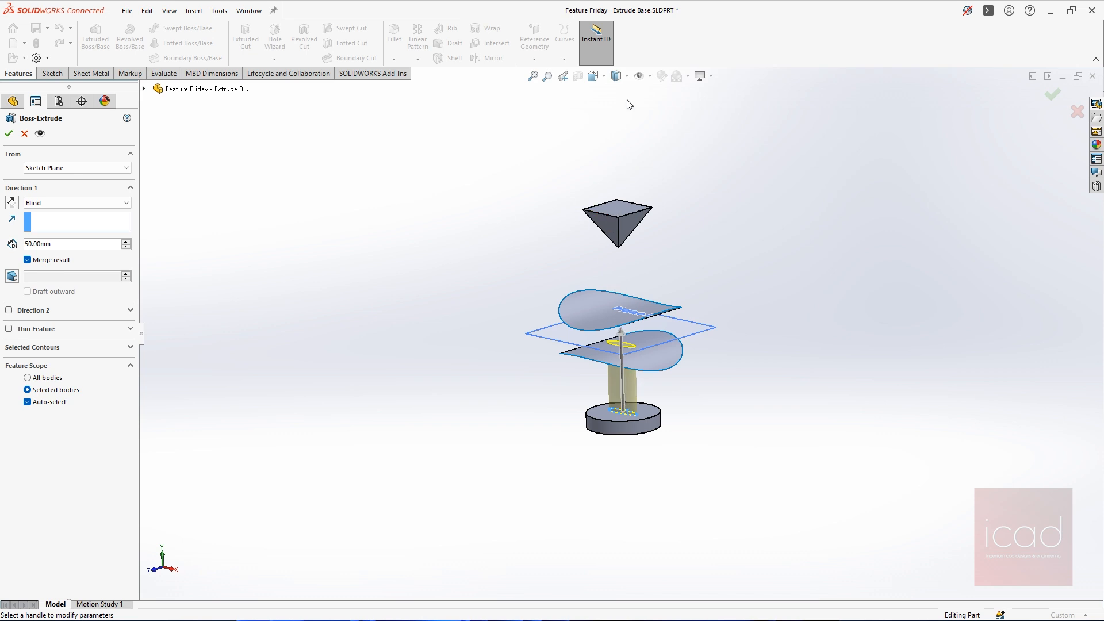
scroll(631, 236, "down", 3)
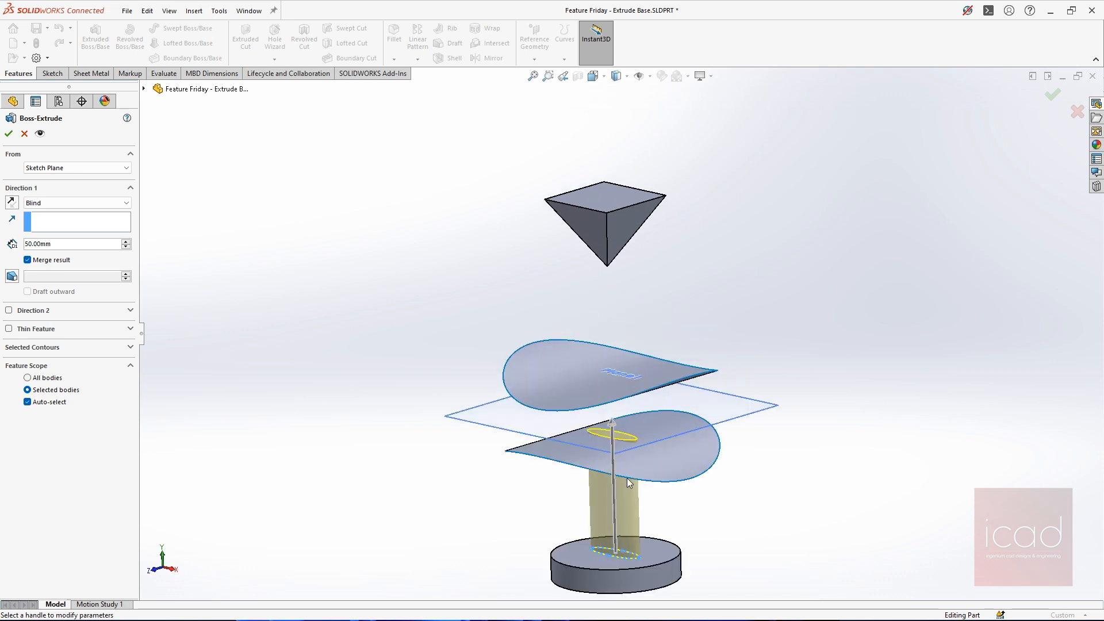
left_click(71, 205)
left_click(46, 220)
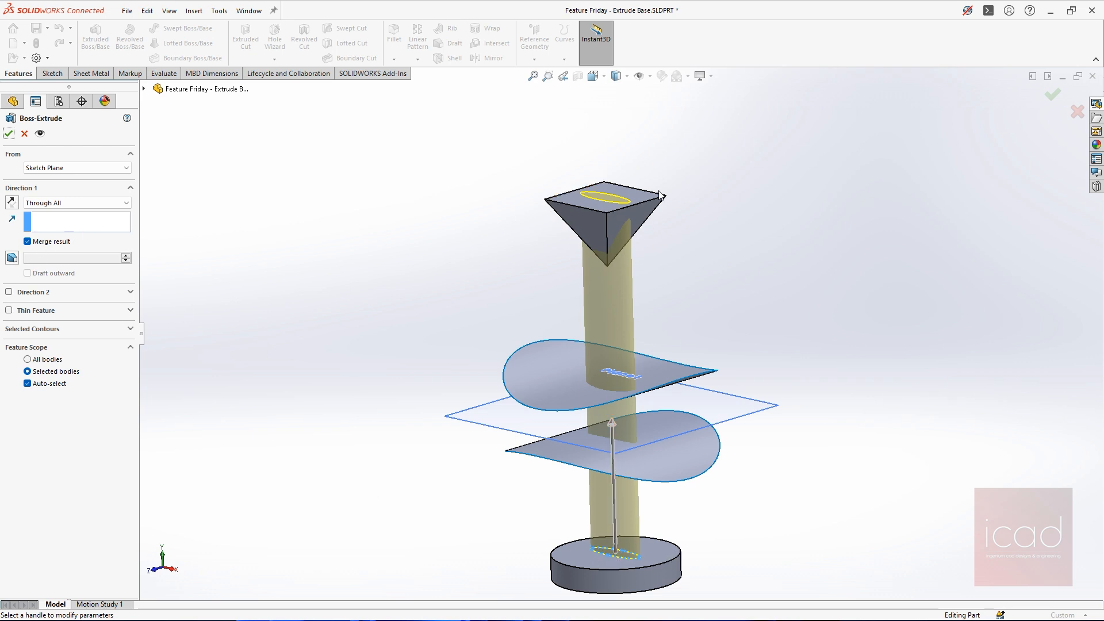
middle_click_drag(660, 195, 675, 243)
scroll(640, 233, "down", 5)
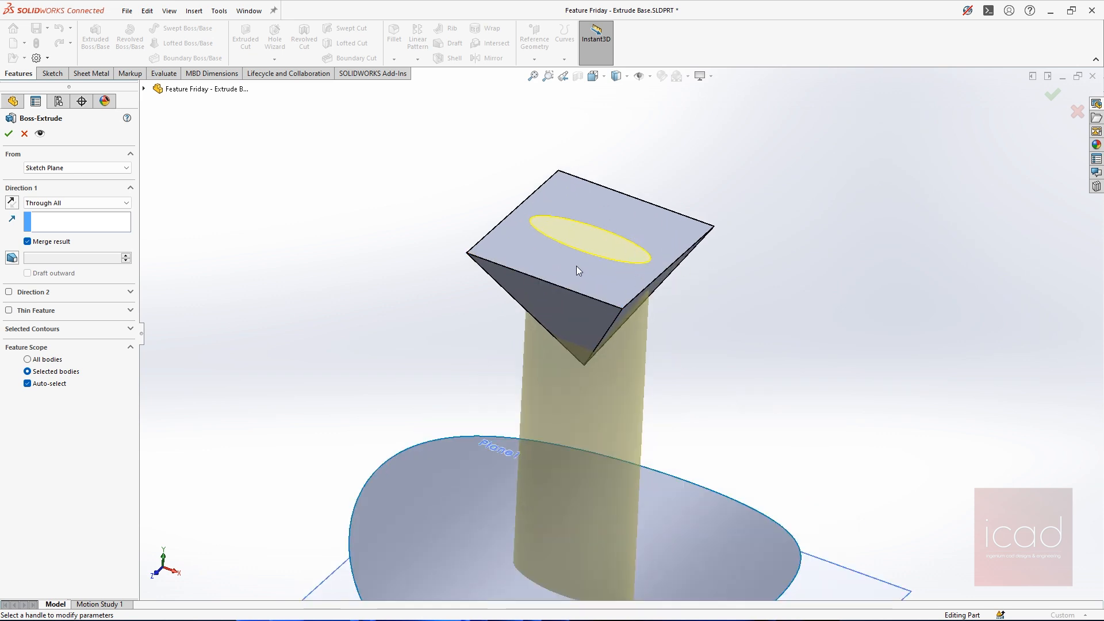
Switch Merge result off and back on, and accept the Through All extrusion
left_click(28, 242)
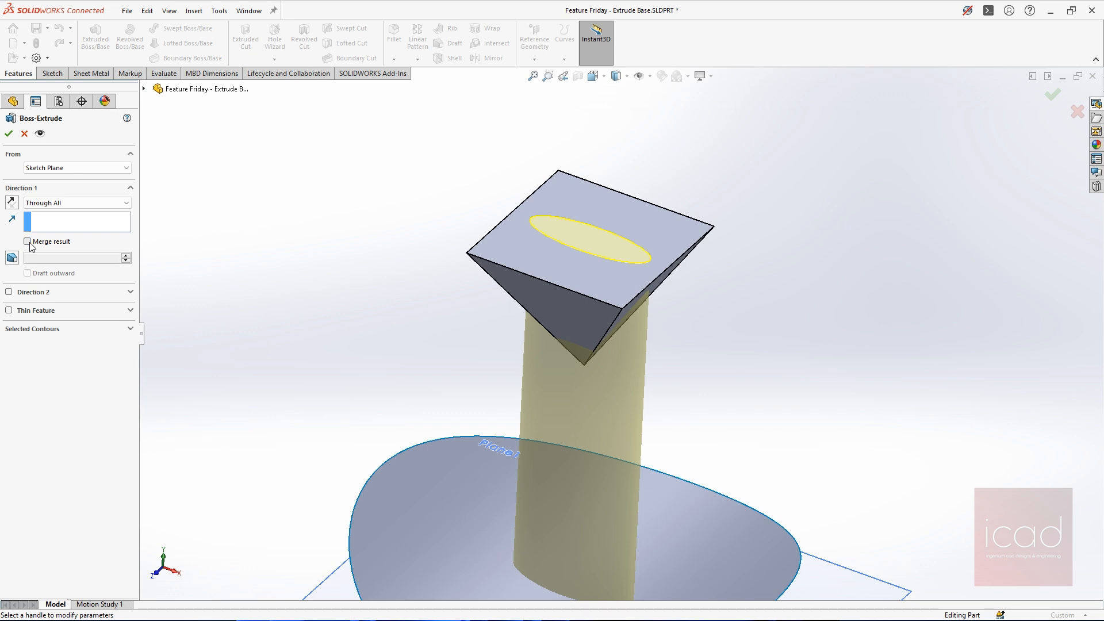
middle_click_drag(510, 295, 543, 239)
left_click(28, 242)
key("Return")
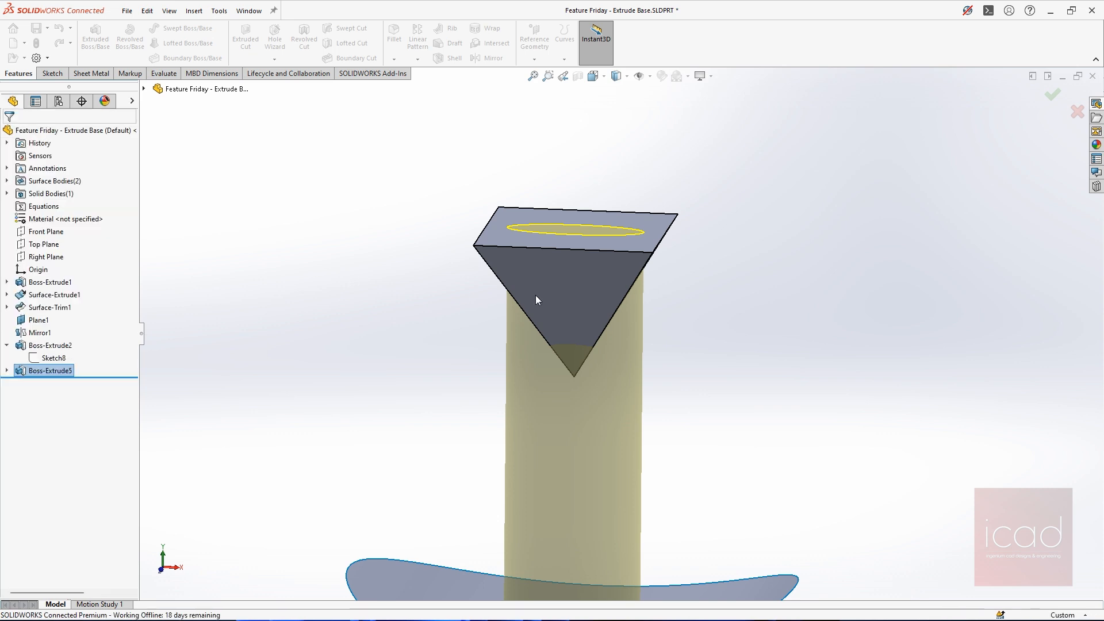
scroll(537, 295, "up", 4)
middle_click_drag(596, 344, 572, 391)
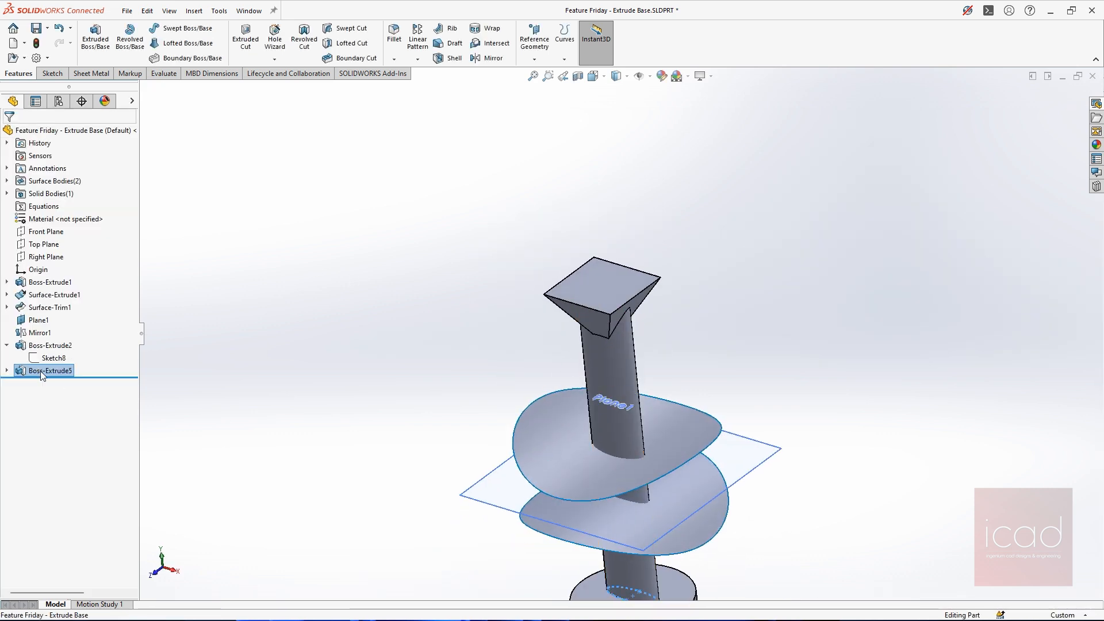
Roll the model back before the ellipse extrusion and thicken the upper curved surface by 10 mm
left_click_drag(107, 377, 109, 364)
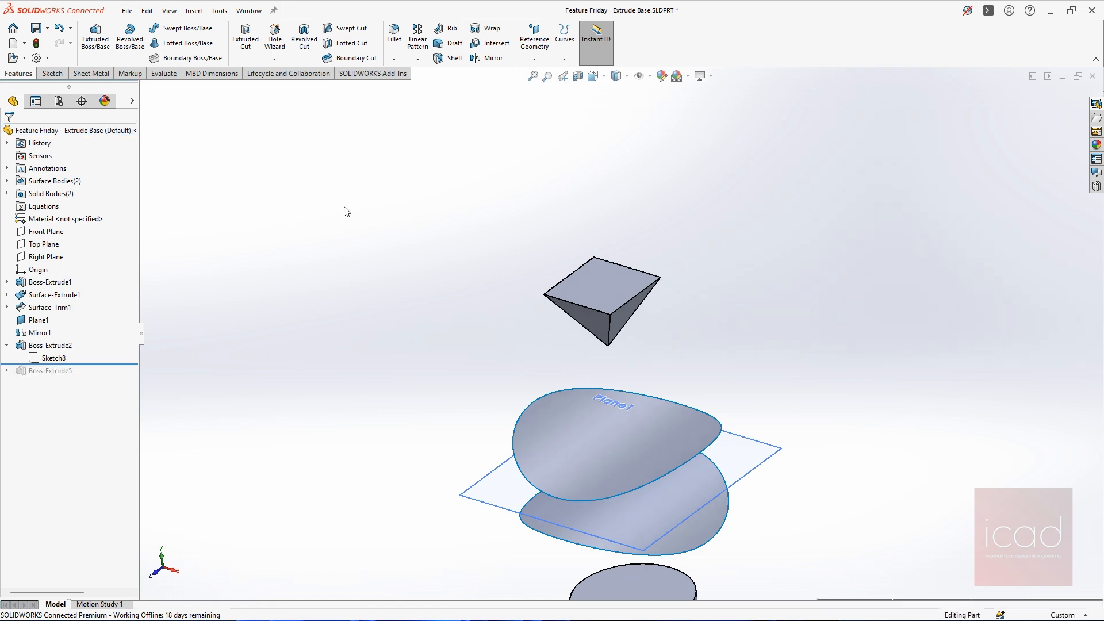
type("st")
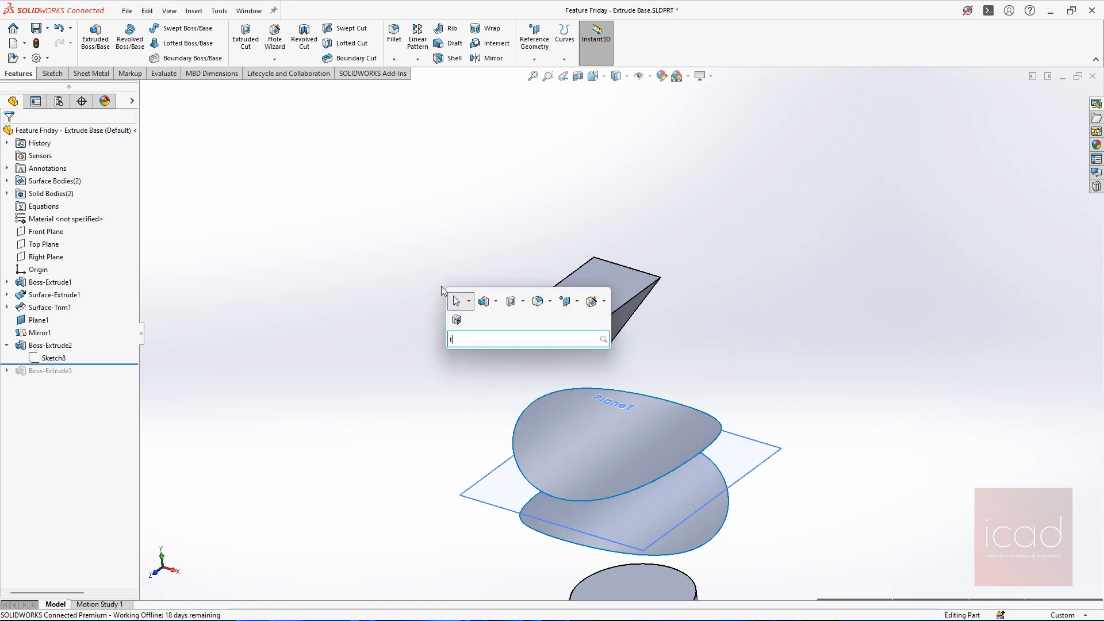
type("hick")
key("Return")
left_click(560, 447)
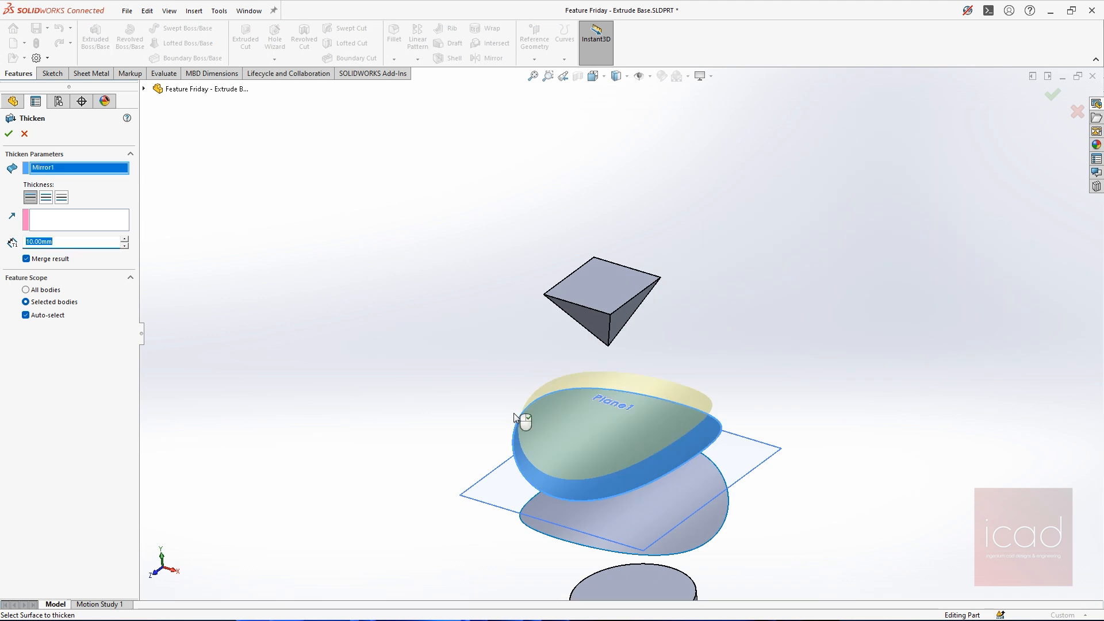
left_click(8, 133)
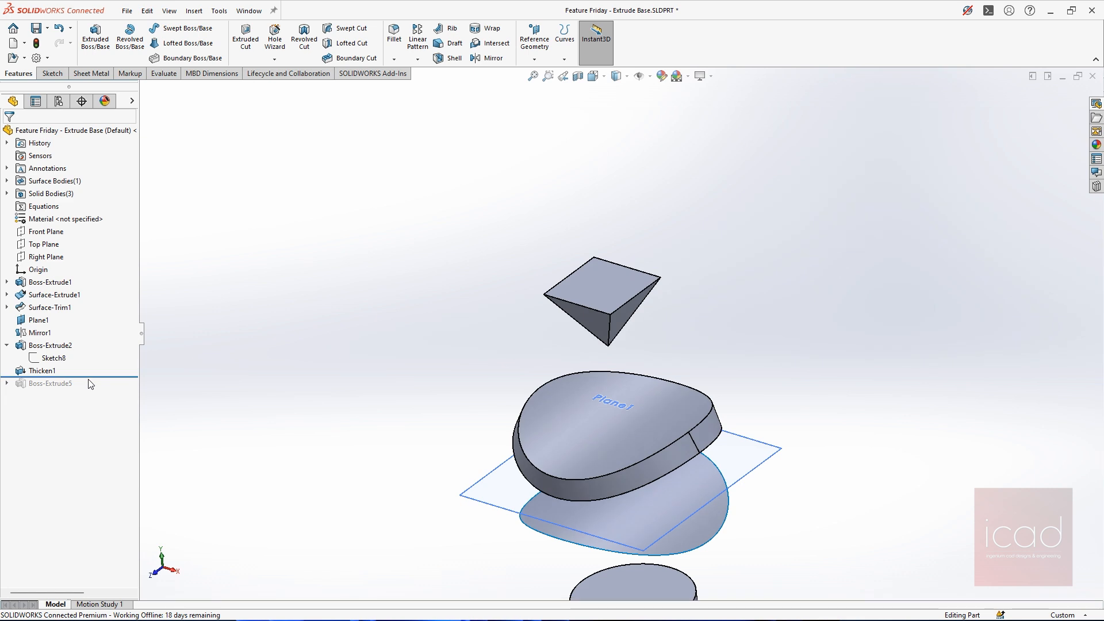
Roll the model forward to include the ellipse extrusion and view where it meets the thickened upper body
left_click_drag(91, 377, 90, 390)
middle_click_drag(614, 350, 643, 290)
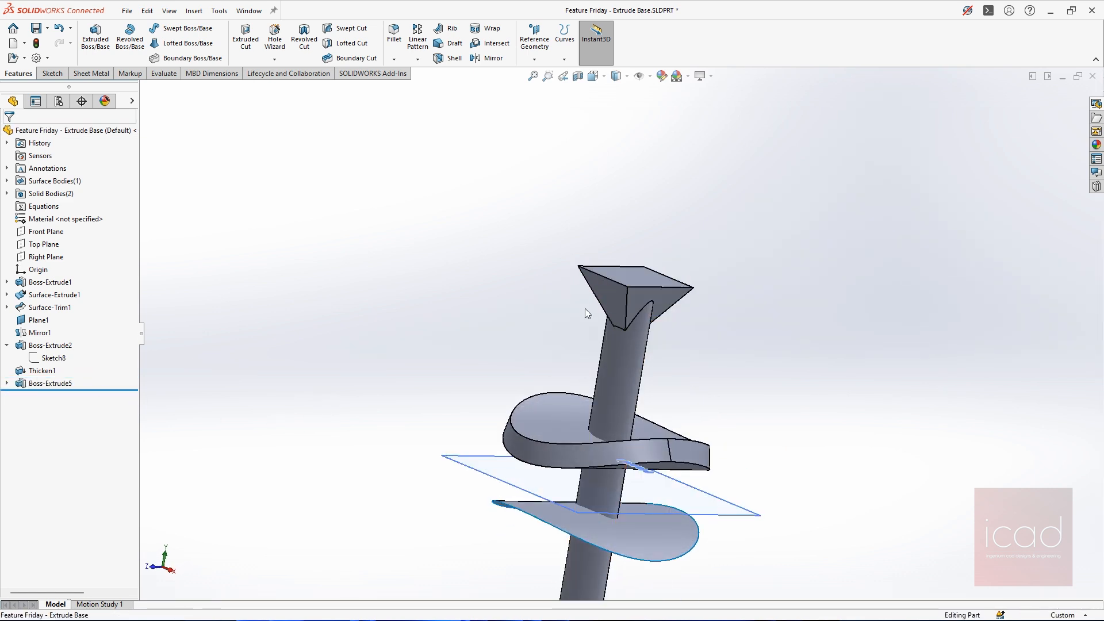
scroll(620, 339, "up", 2)
middle_click_drag(637, 429, 595, 404)
scroll(594, 404, "down", 3)
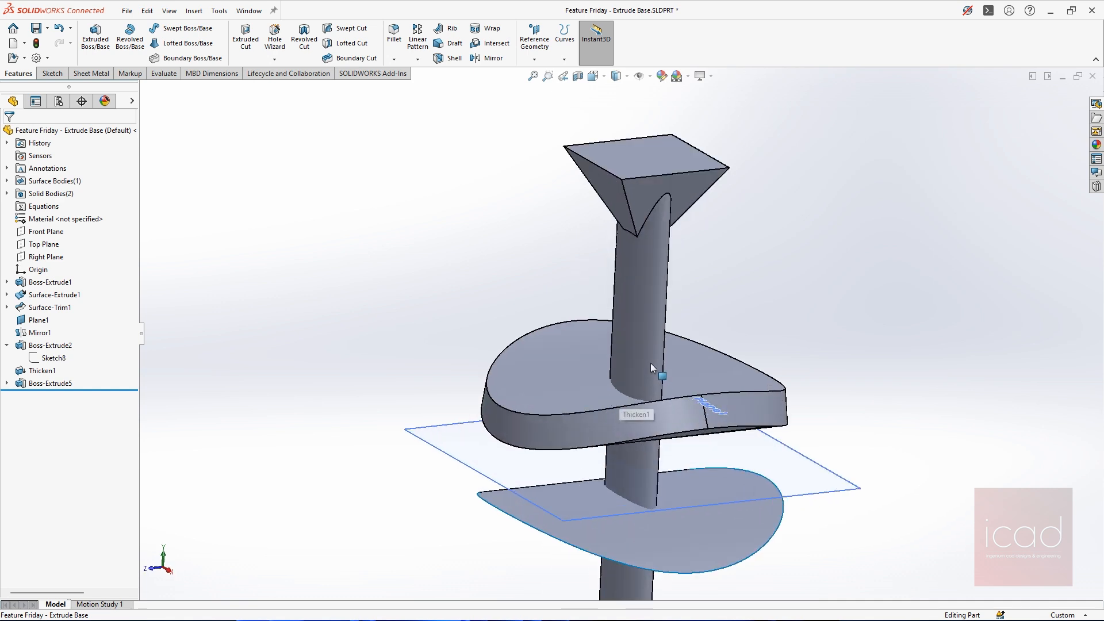
Examine the extruded ellipse column and the pyramid by selecting their faces in turn
left_click(647, 347)
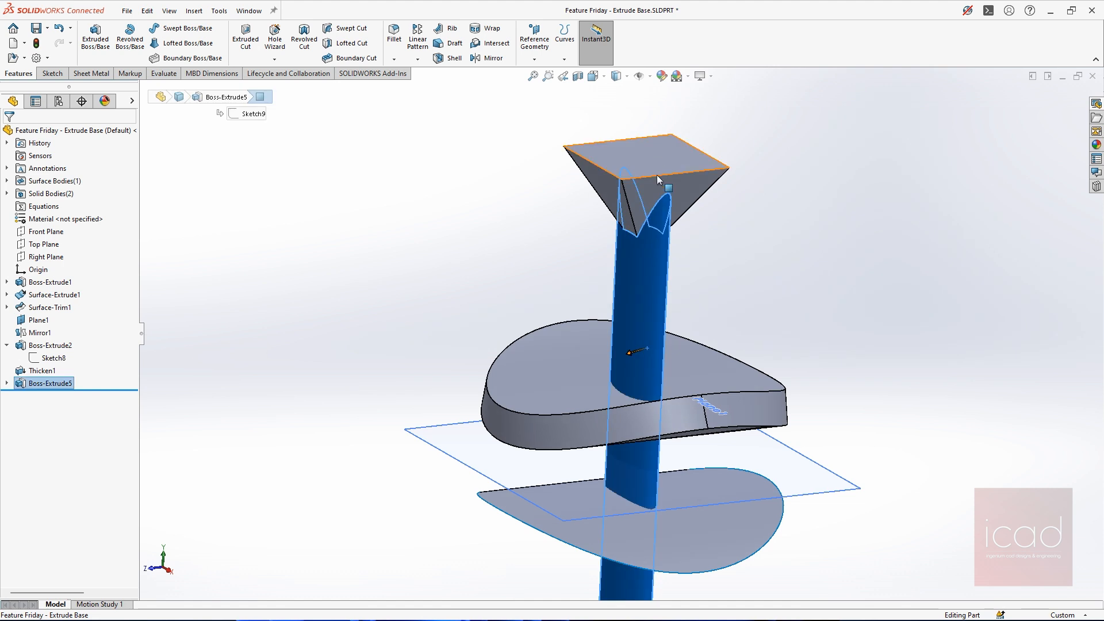
left_click(658, 195)
left_click(389, 222)
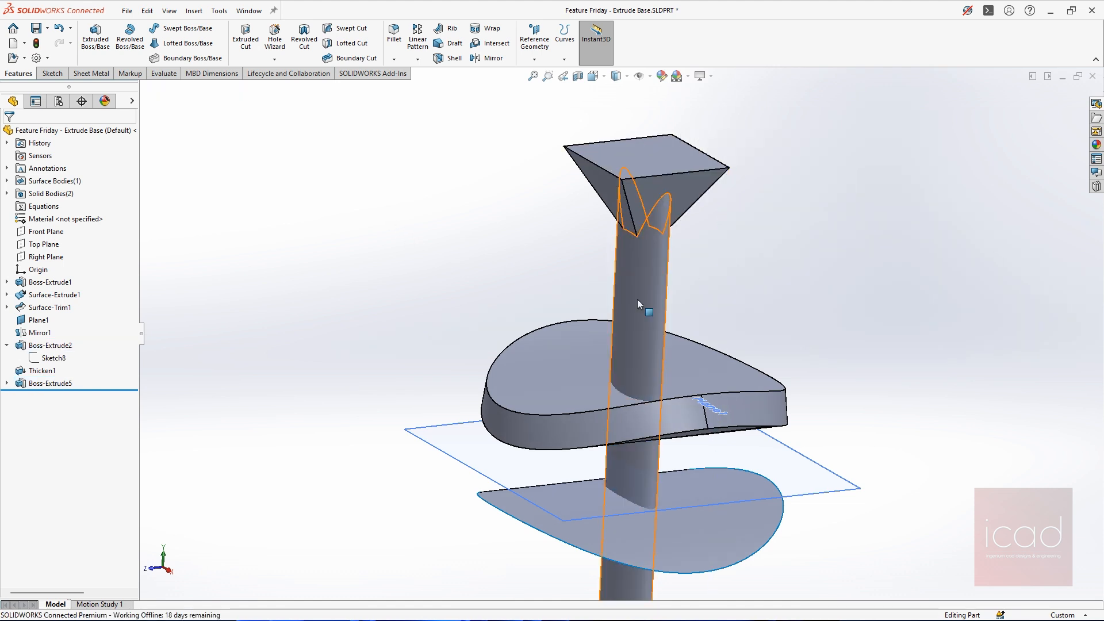
left_click(638, 305)
left_click(637, 186)
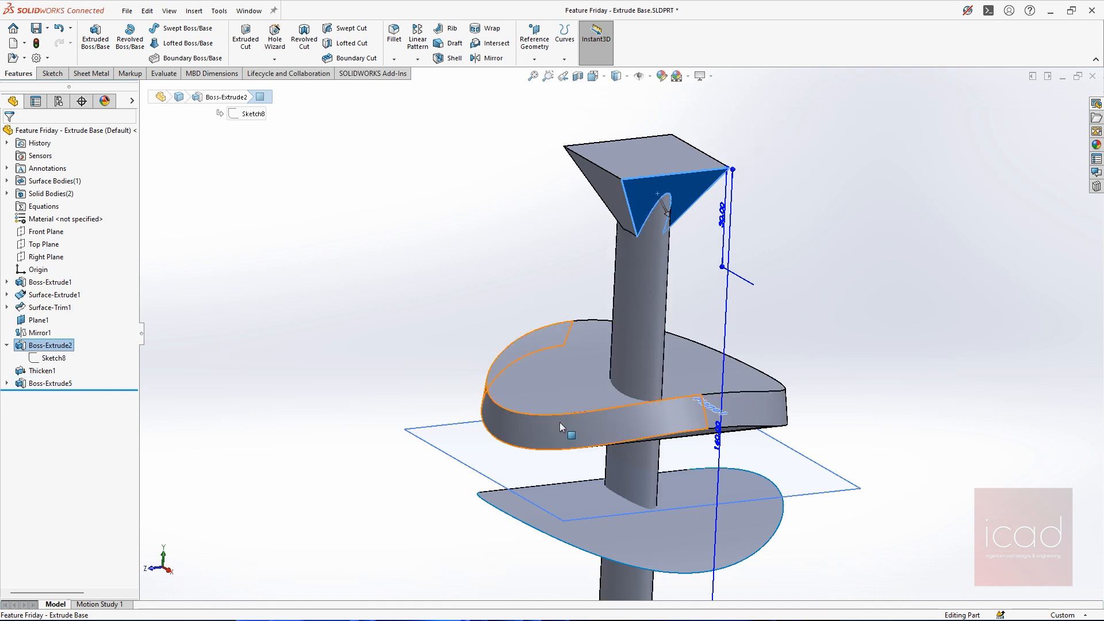
scroll(618, 339, "up", 3)
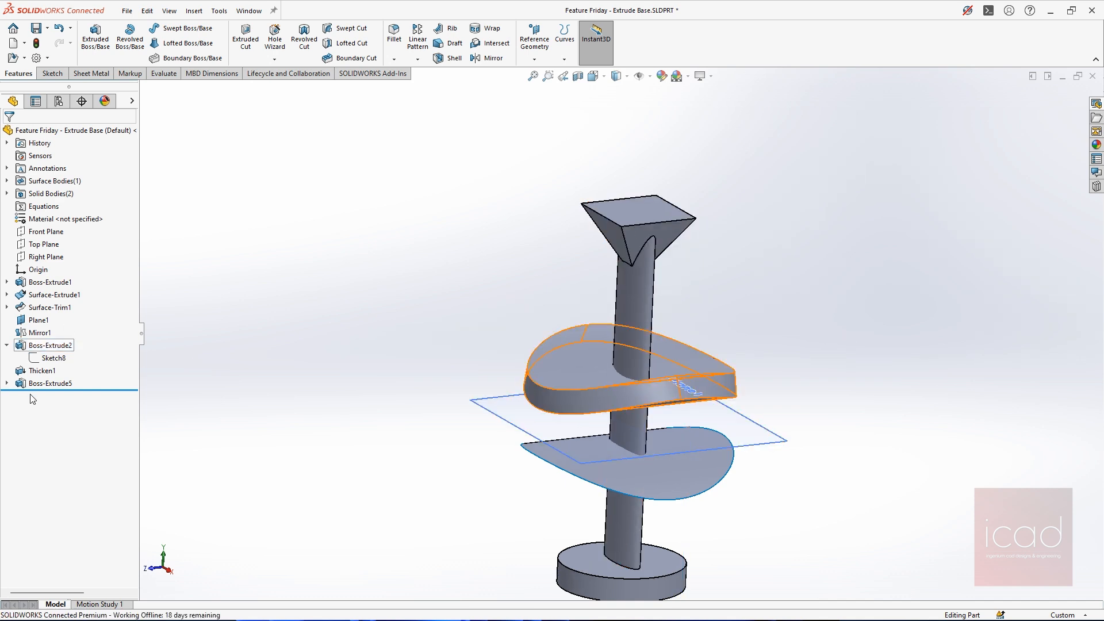
Change the ellipse extrusion's feature scope to All bodies and accept the edit
left_click(51, 383)
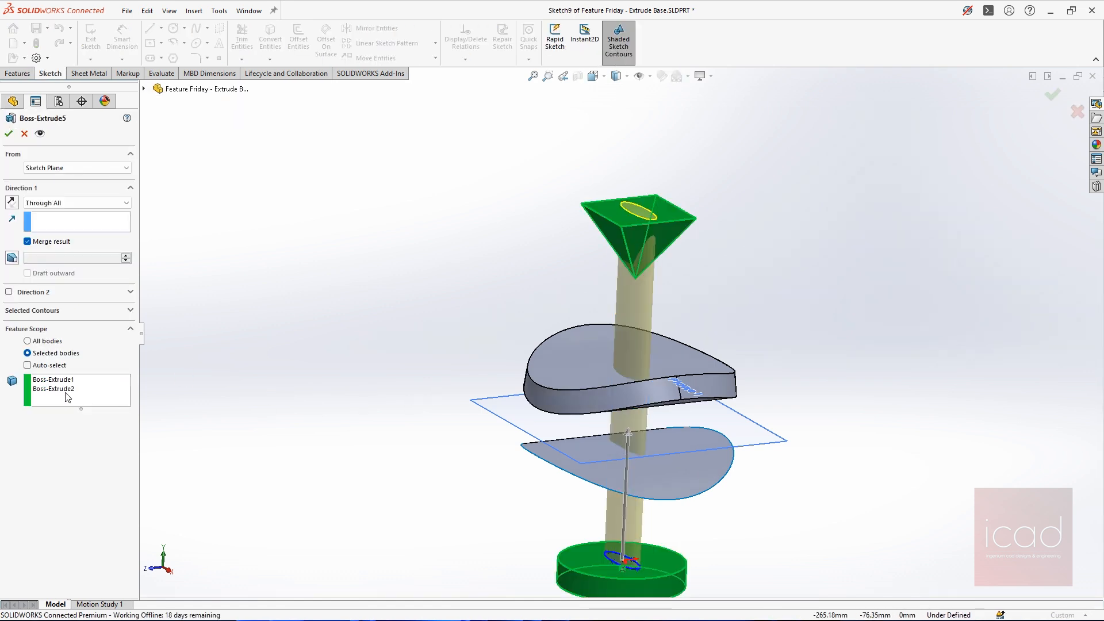
left_click(66, 389)
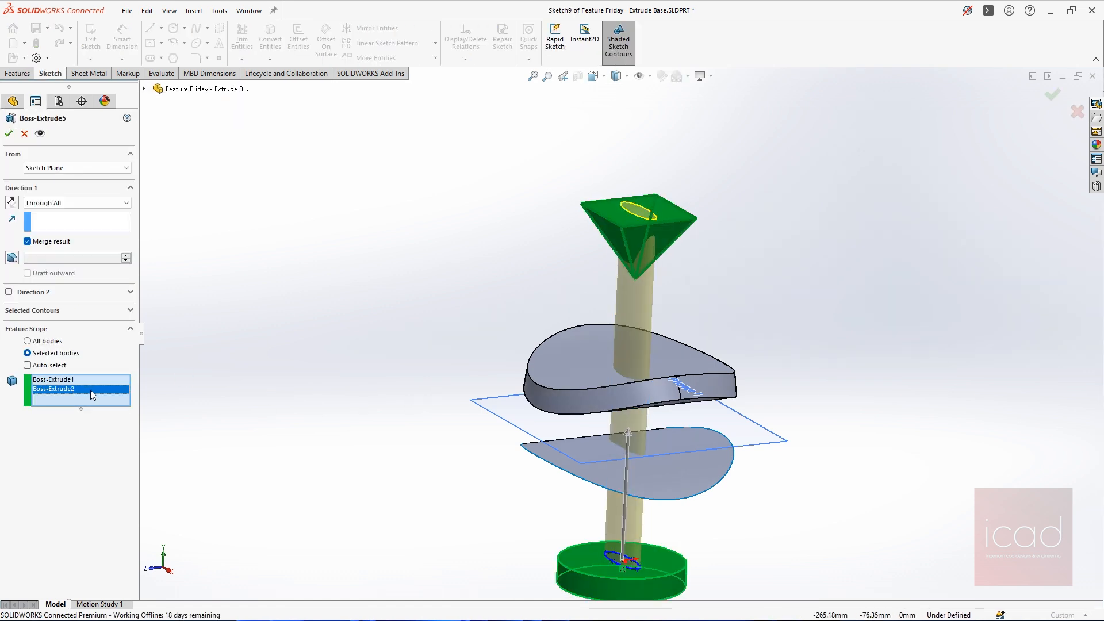
left_click(50, 342)
left_click(8, 134)
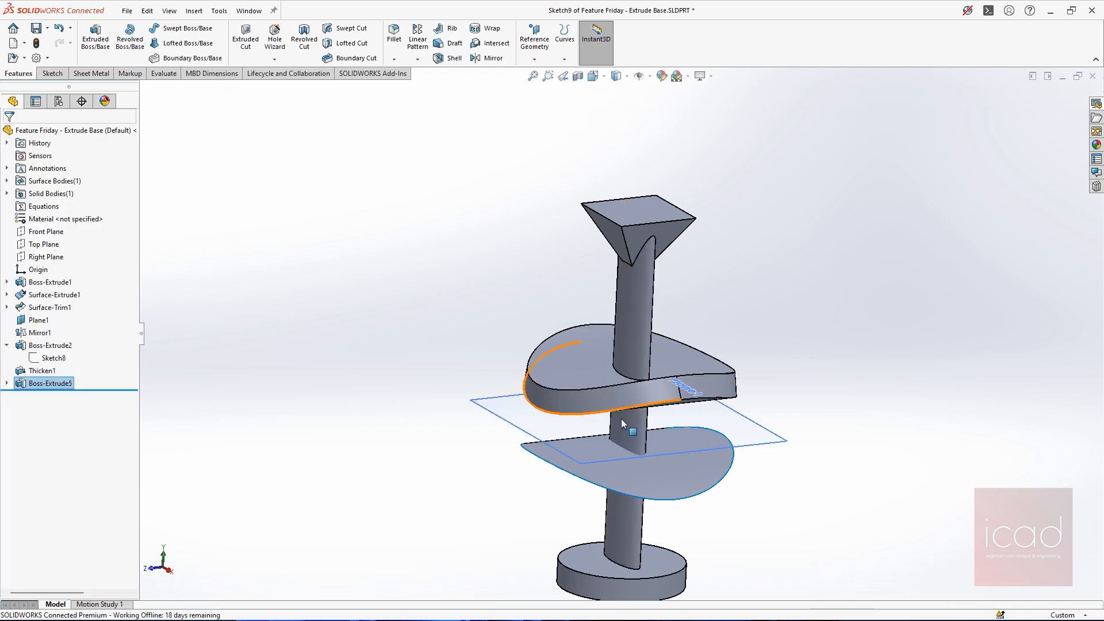
right_click(62, 383)
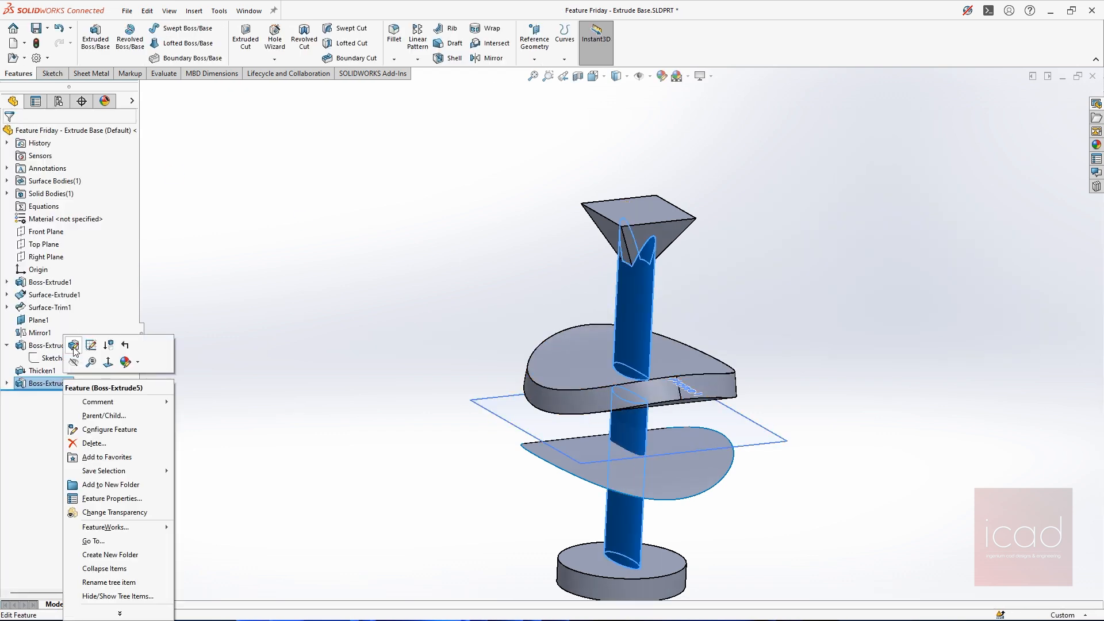
left_click(73, 346)
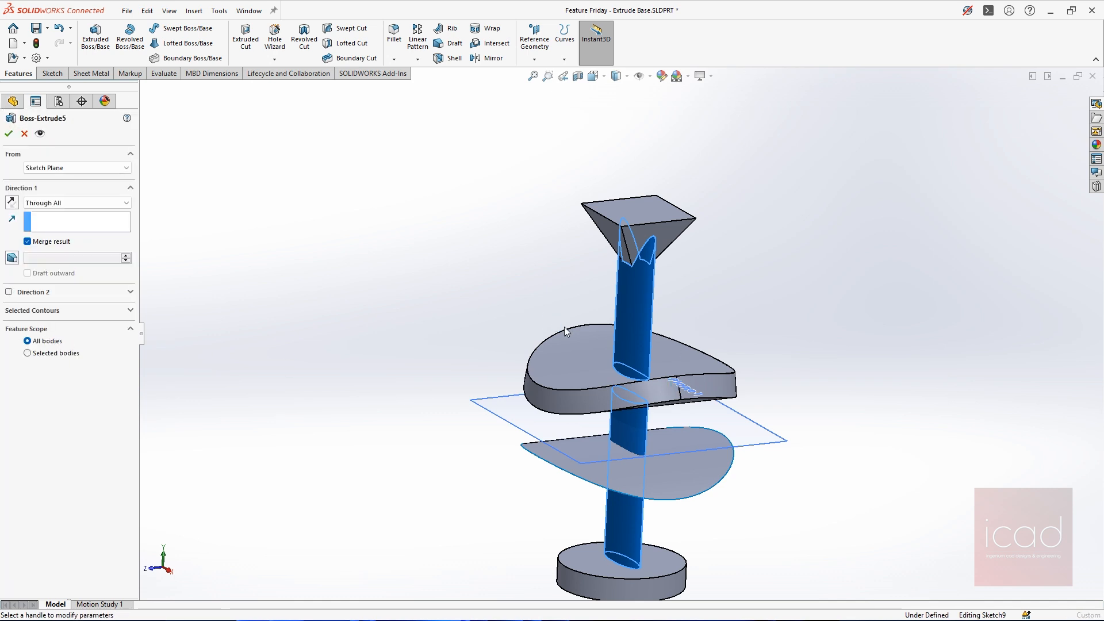
left_click(53, 354)
left_click(22, 134)
Delete the ellipse extrusion while keeping its sketch, and delete the thickening of the upper curved surface
key("Delete")
key("Return")
left_click(41, 372)
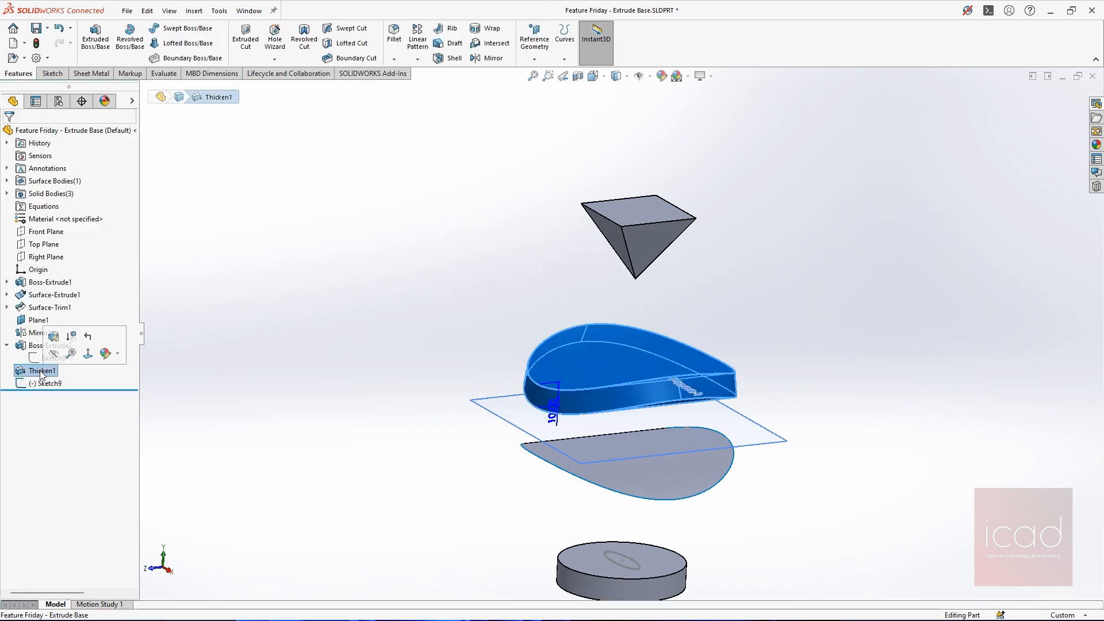
key("Delete")
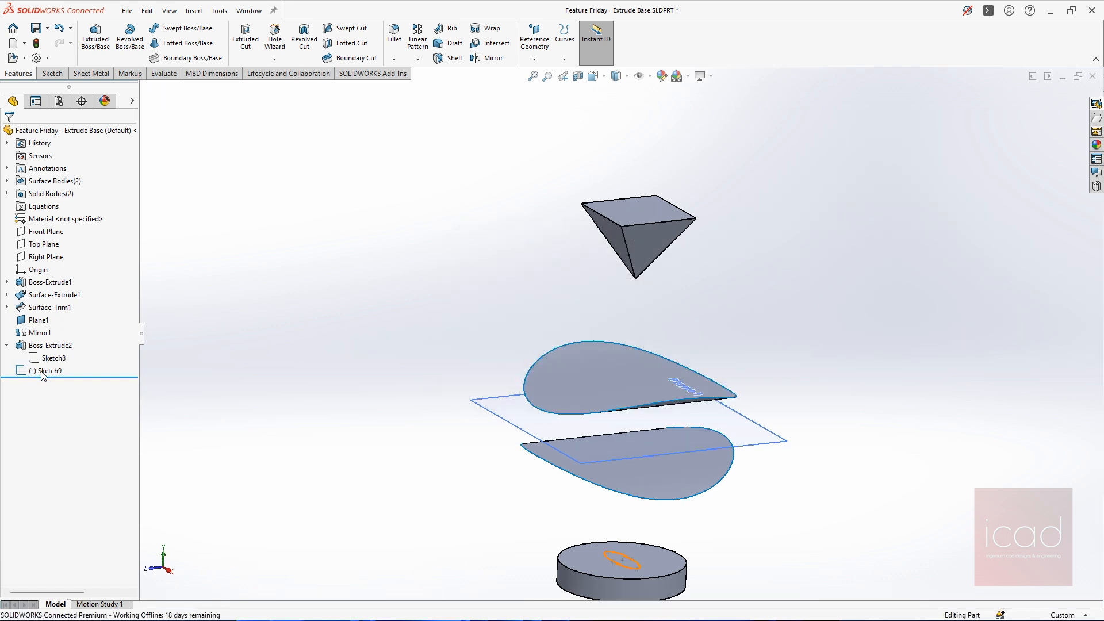
Start a boss extrusion of the base disc's ellipse sketch with the end condition Up To Next
left_click(42, 372)
left_click(95, 40)
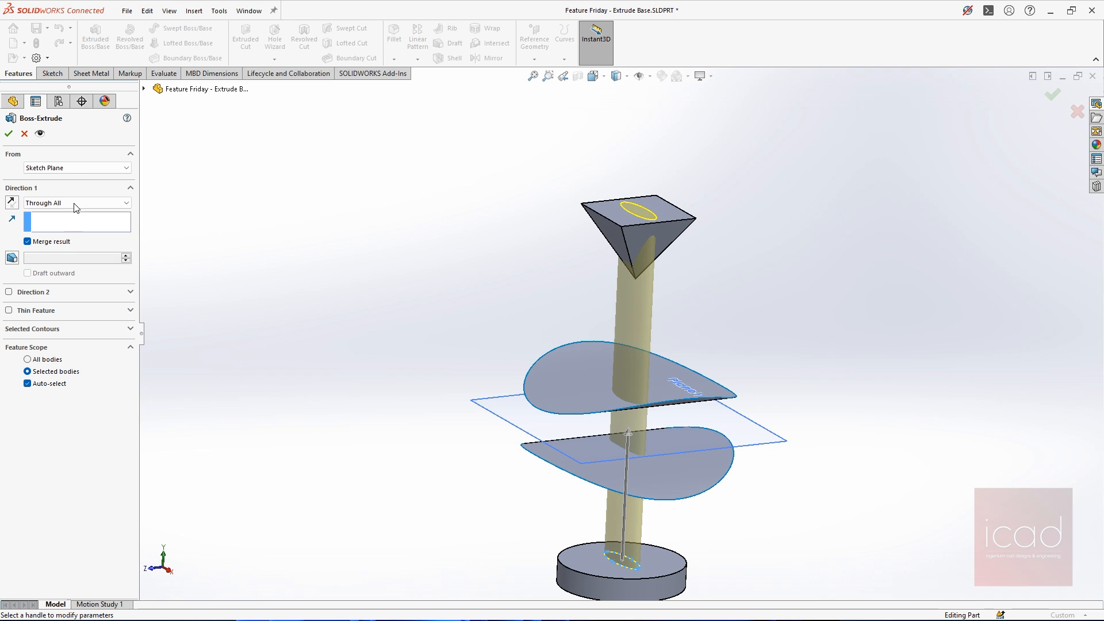
left_click(75, 205)
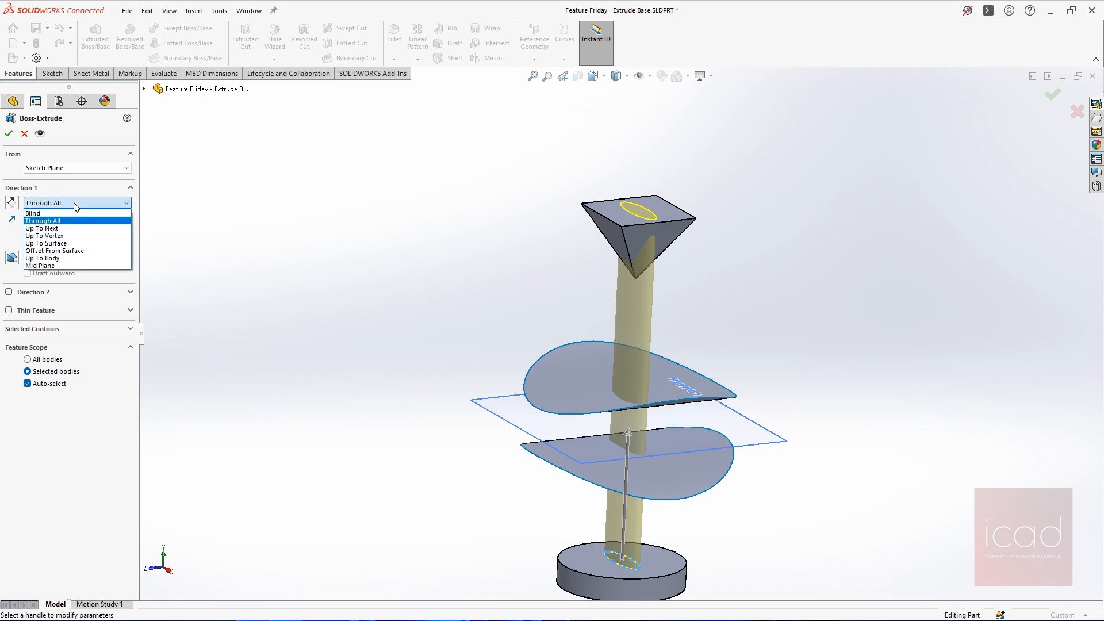
left_click(57, 228)
middle_click_drag(697, 362, 716, 351)
scroll(718, 350, "down", 2)
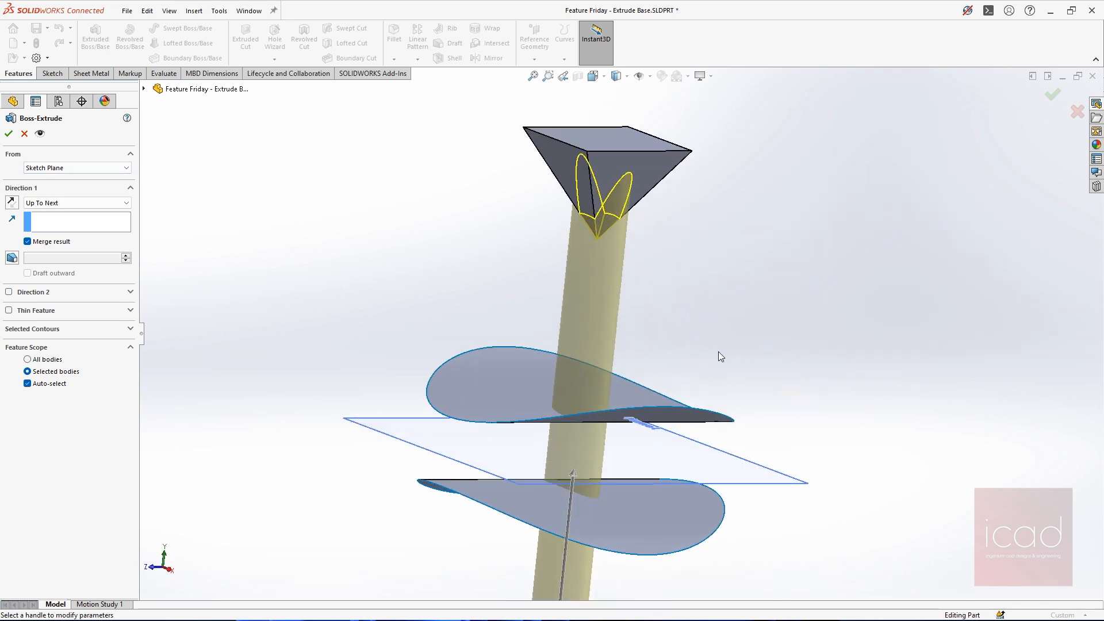
scroll(638, 278, "up", 1)
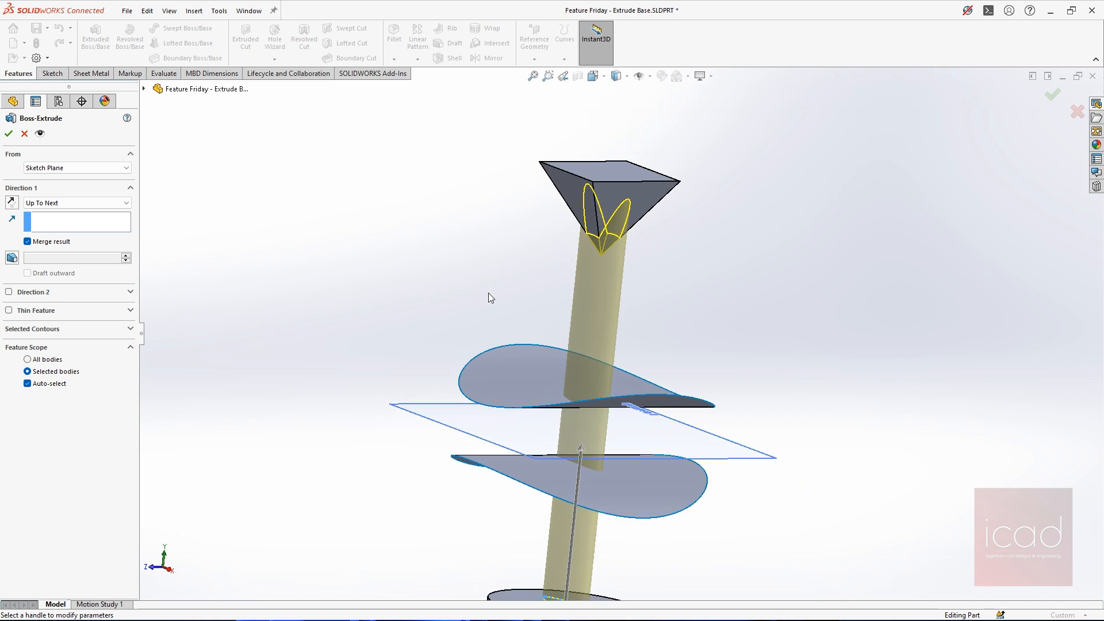
Examine the Up To Next preview from several angles where it meets the pyramid's faces, and accept the extrusion
left_click(38, 206)
left_click(260, 253)
scroll(400, 261, "up", 2)
middle_click_drag(400, 261, 353, 239)
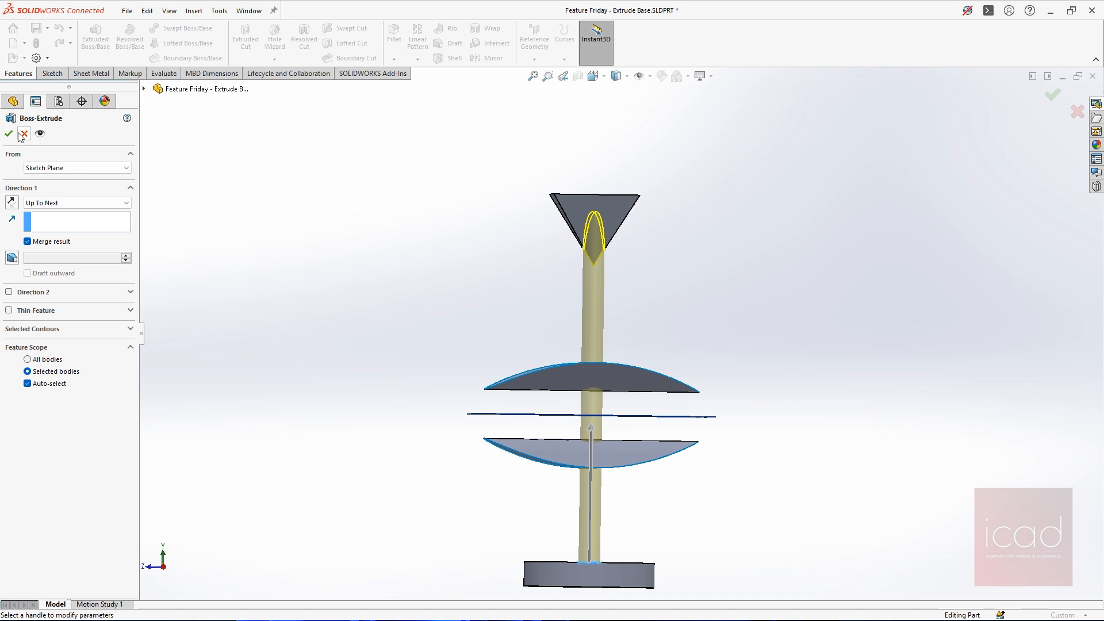
middle_click_drag(544, 232, 591, 285)
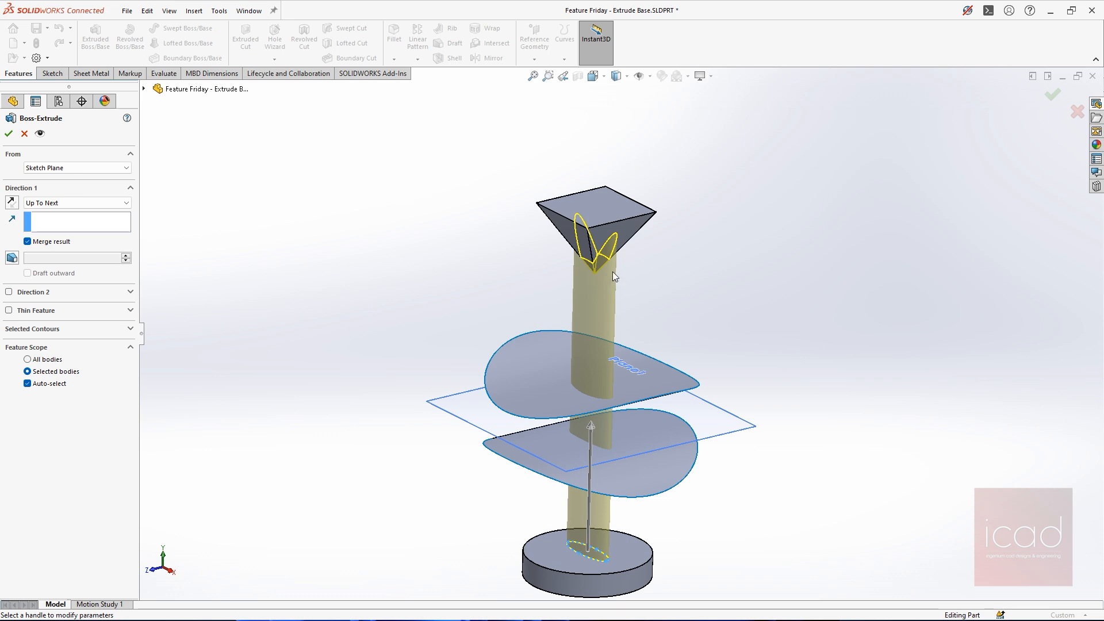
scroll(625, 262, "down", 3)
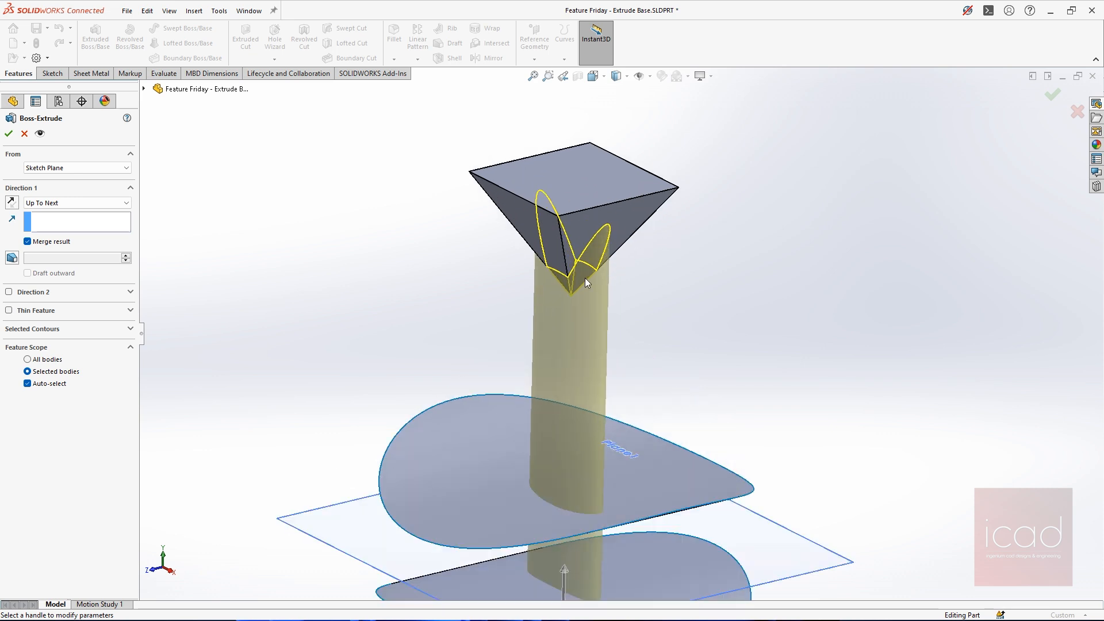
middle_click_drag(584, 277, 614, 267)
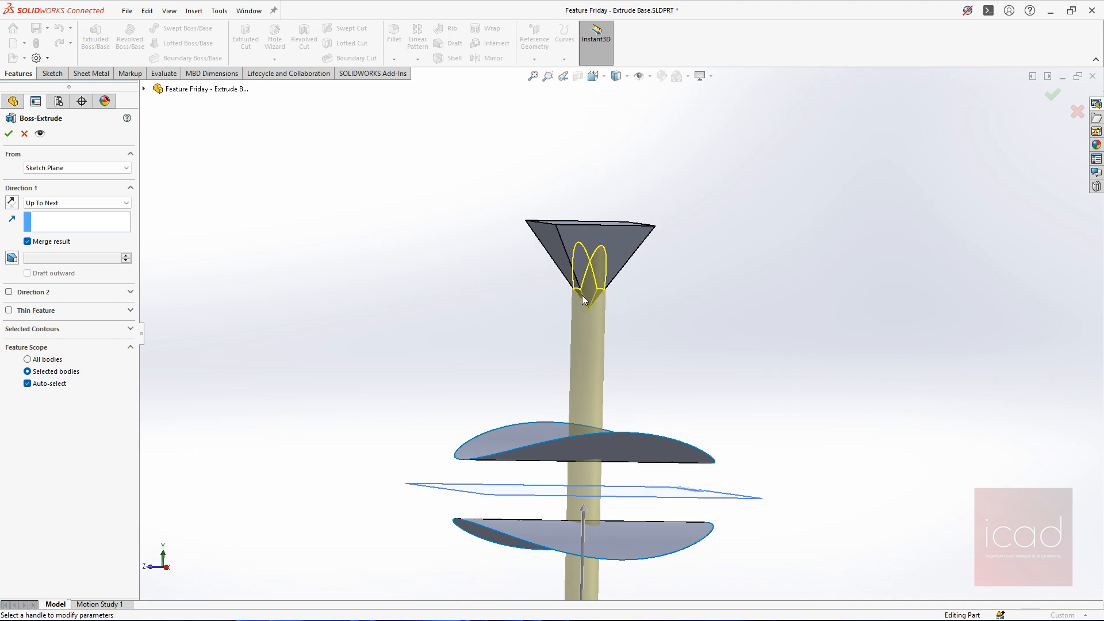
middle_click_drag(589, 286, 581, 330)
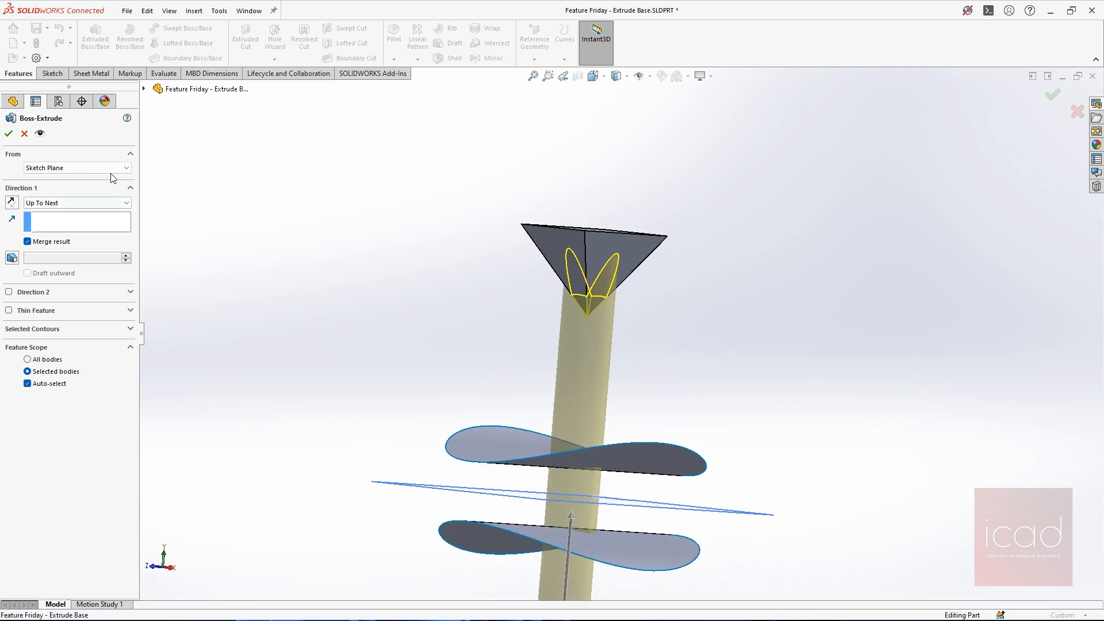
left_click(8, 133)
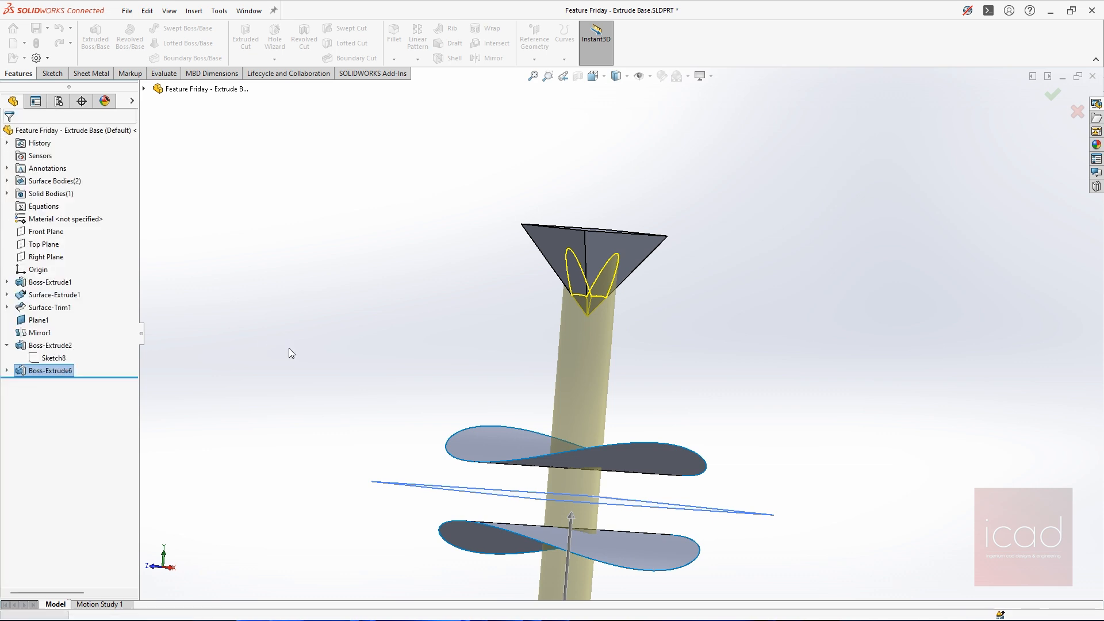
Roll the model back before the Up To Next extrusion and thicken the lower curved surface by 10 mm
left_click_drag(89, 376, 87, 364)
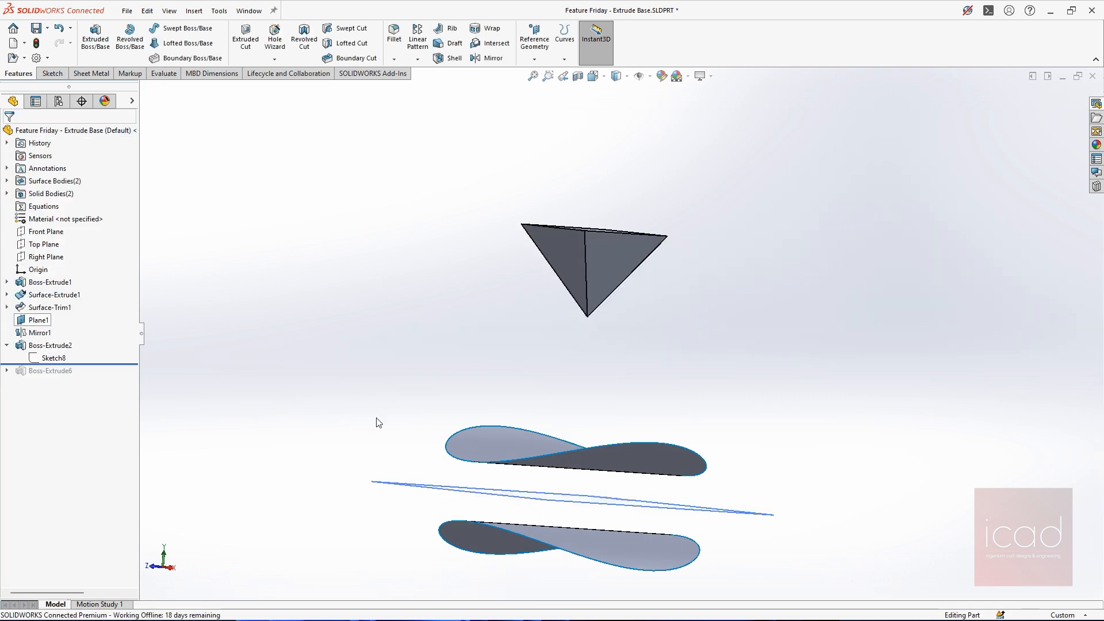
scroll(362, 288, "up", 4)
middle_click_drag(361, 285, 363, 309)
type("sth")
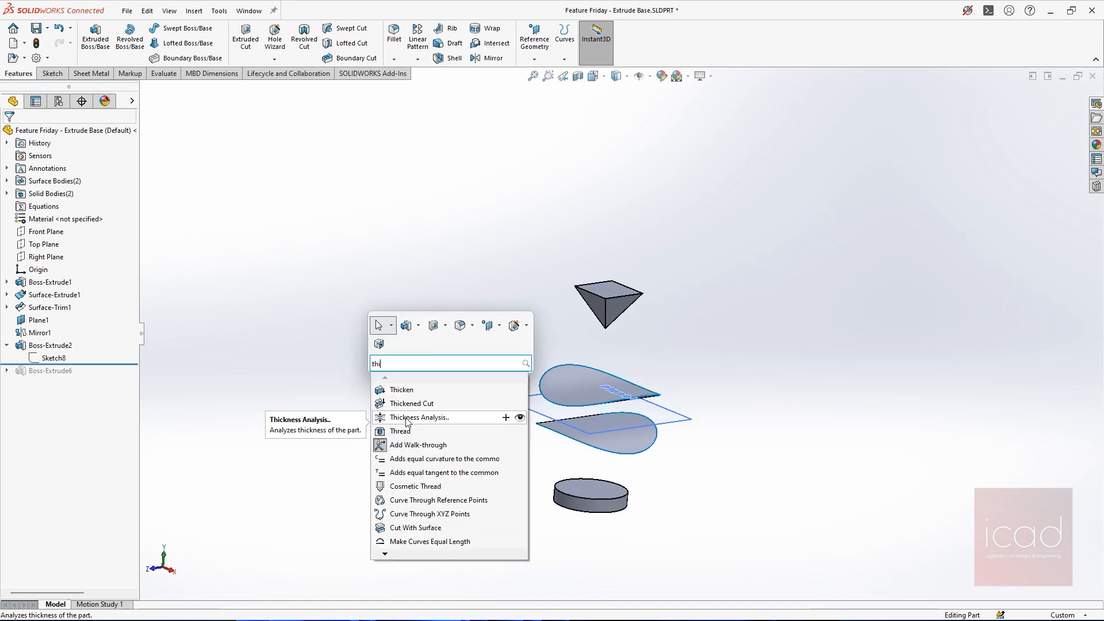
type("icke")
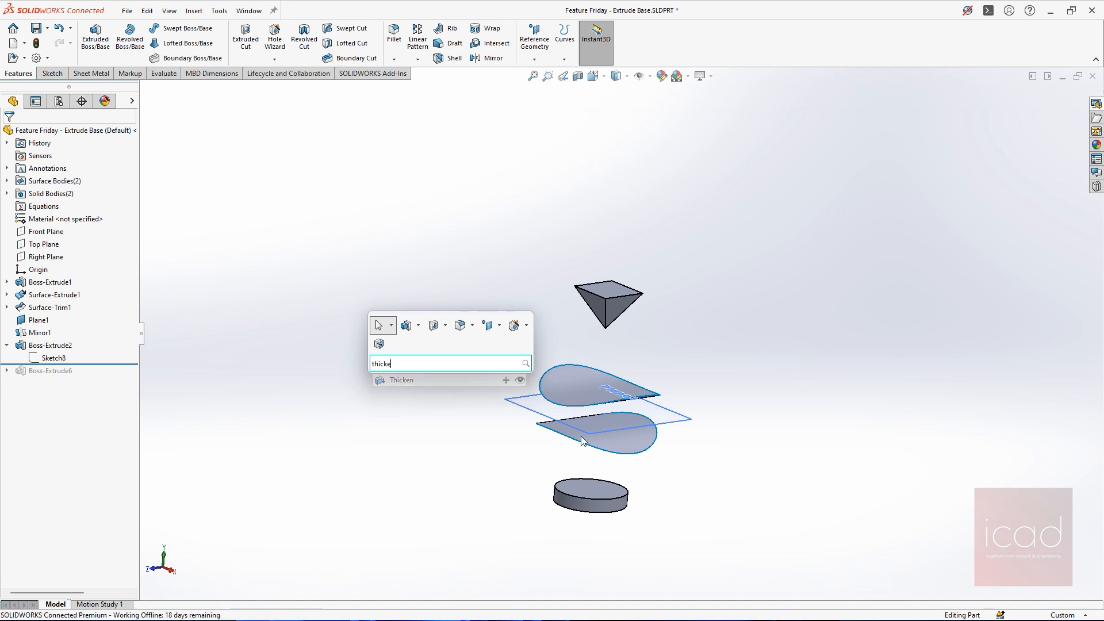
left_click(402, 380)
left_click(623, 447)
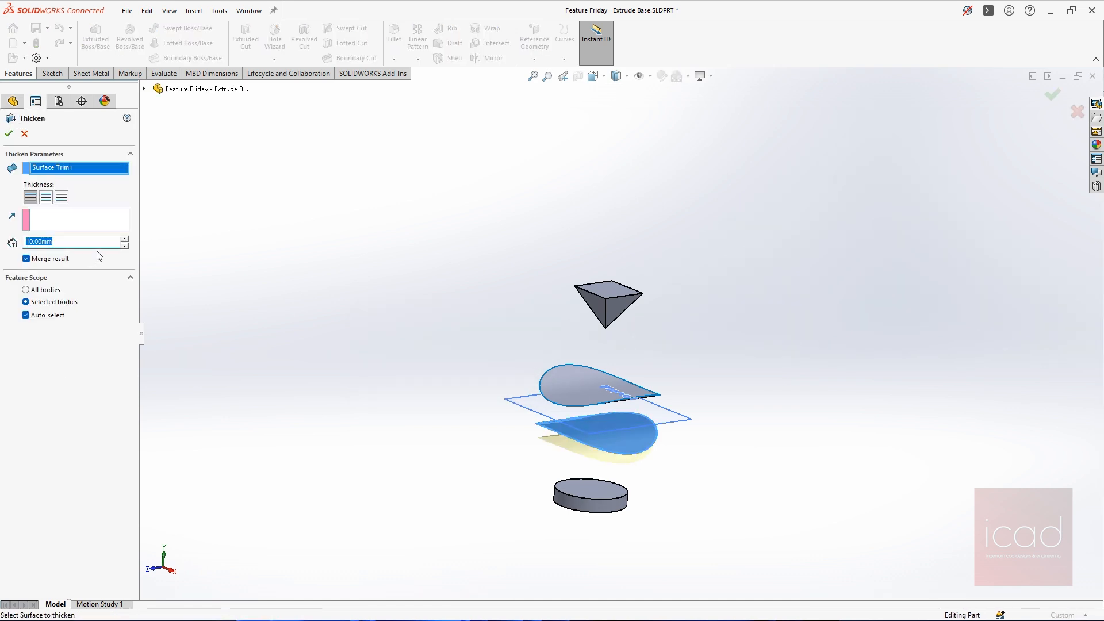
key("Return")
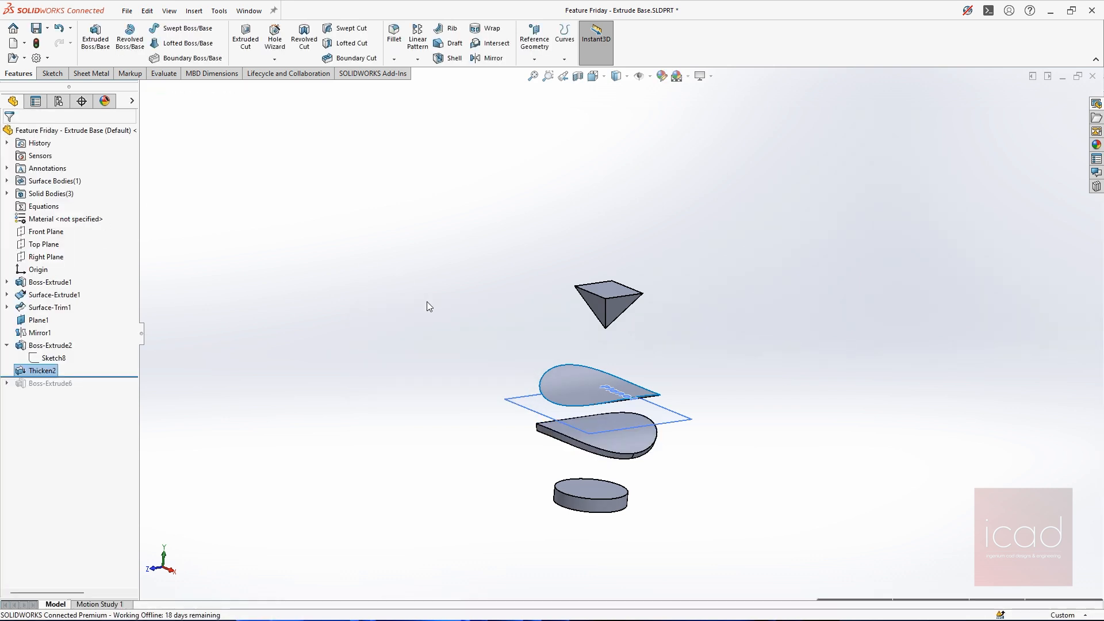
scroll(568, 305, "down", 2)
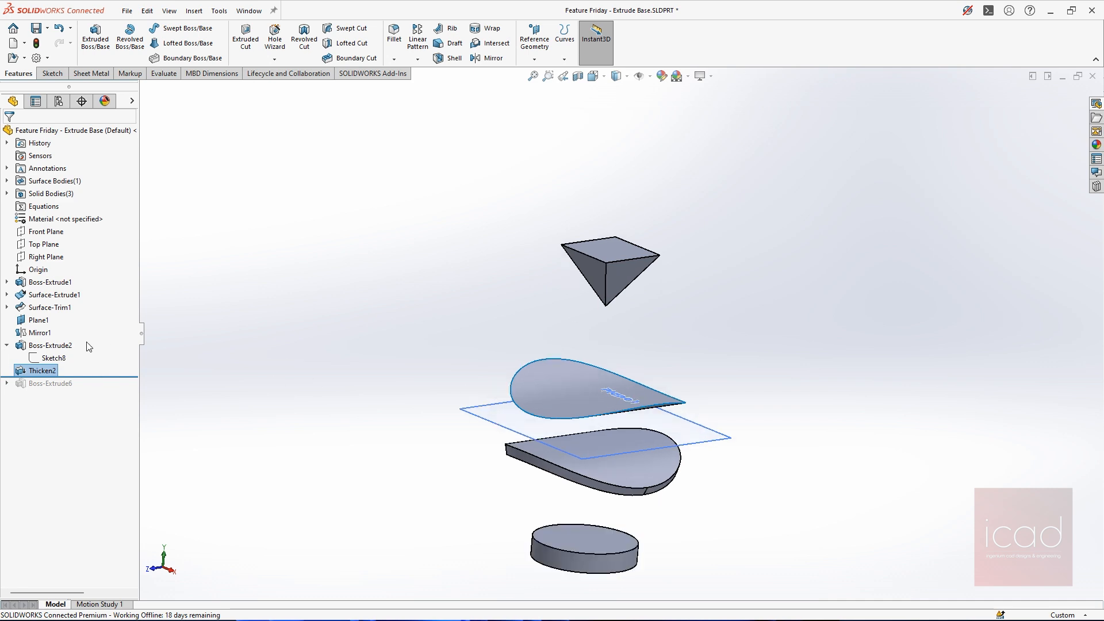
left_click(613, 296)
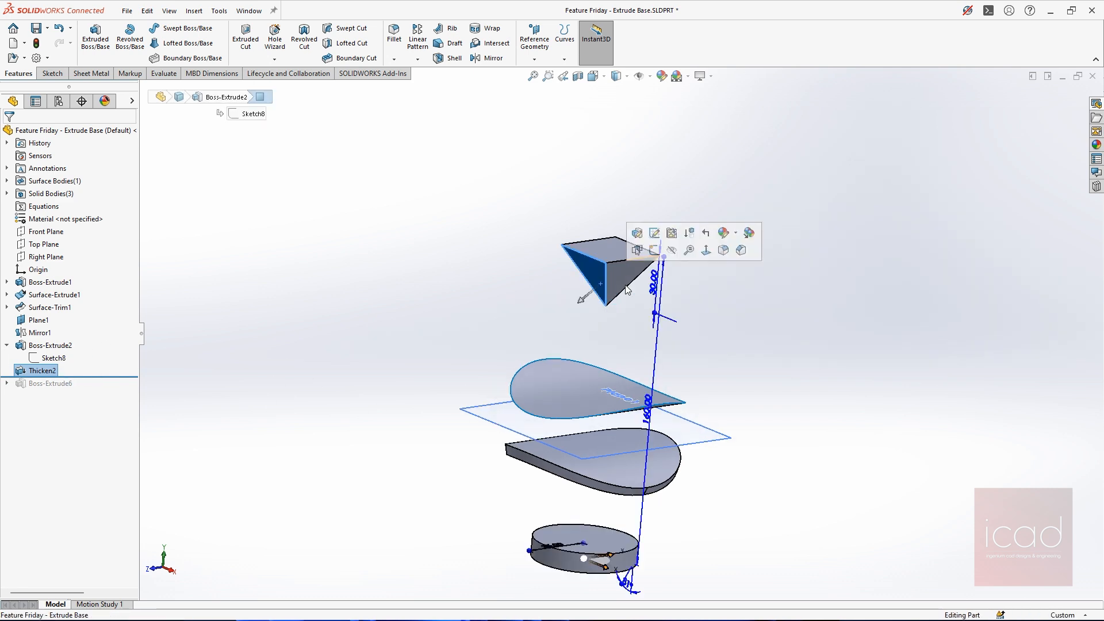
left_click(194, 368)
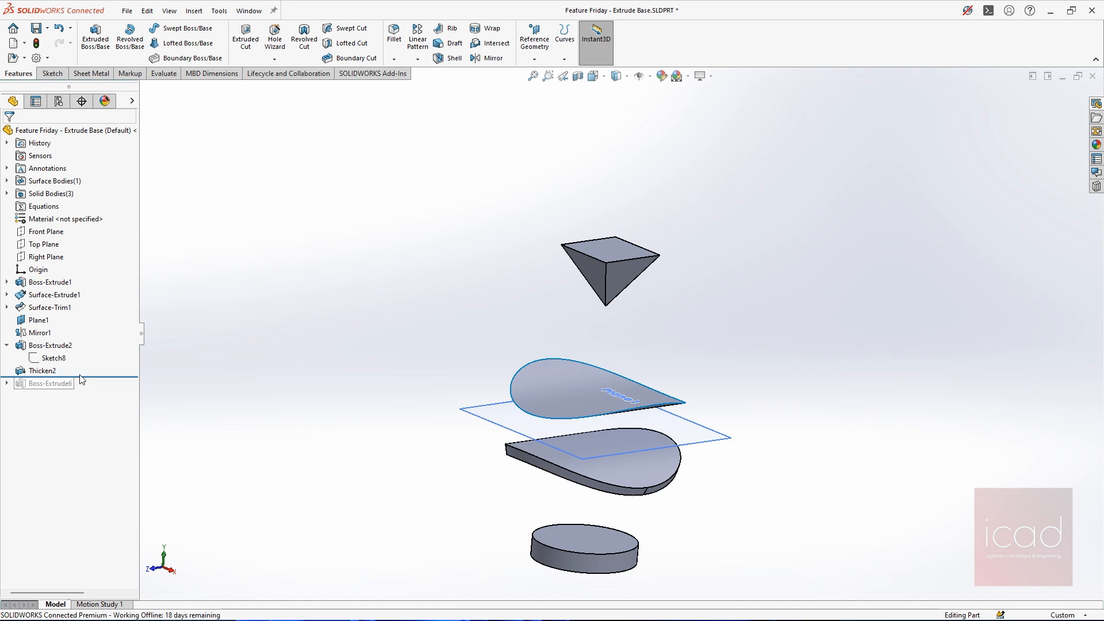
Roll the model forward to include the Up To Next extrusion, check its underside, and open that extrusion for editing
left_click_drag(82, 377, 83, 393)
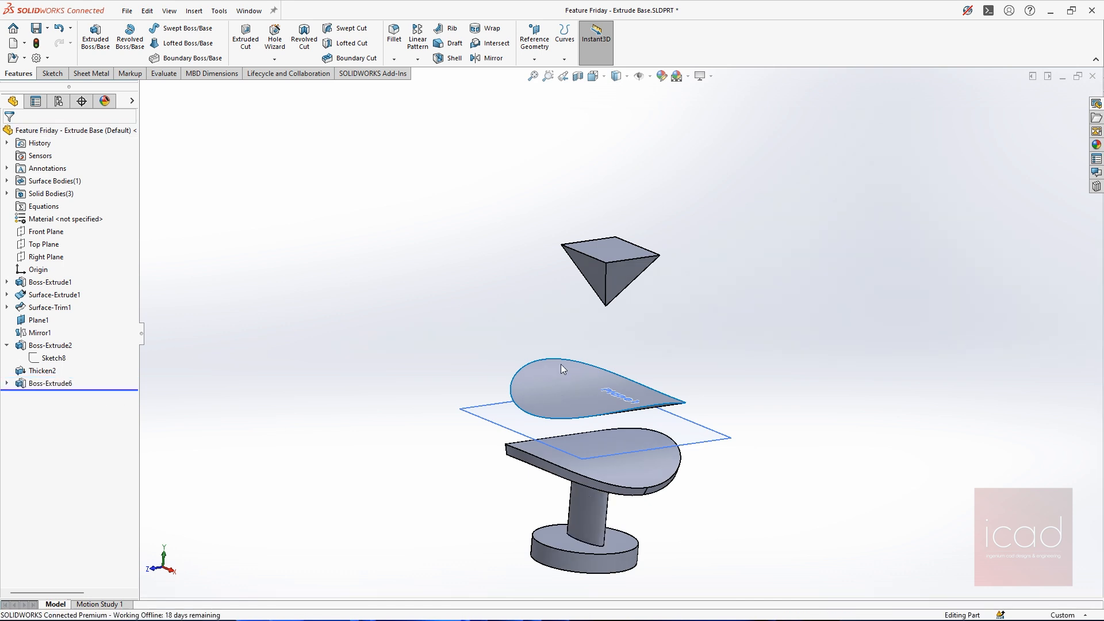
middle_click_drag(569, 443, 597, 357)
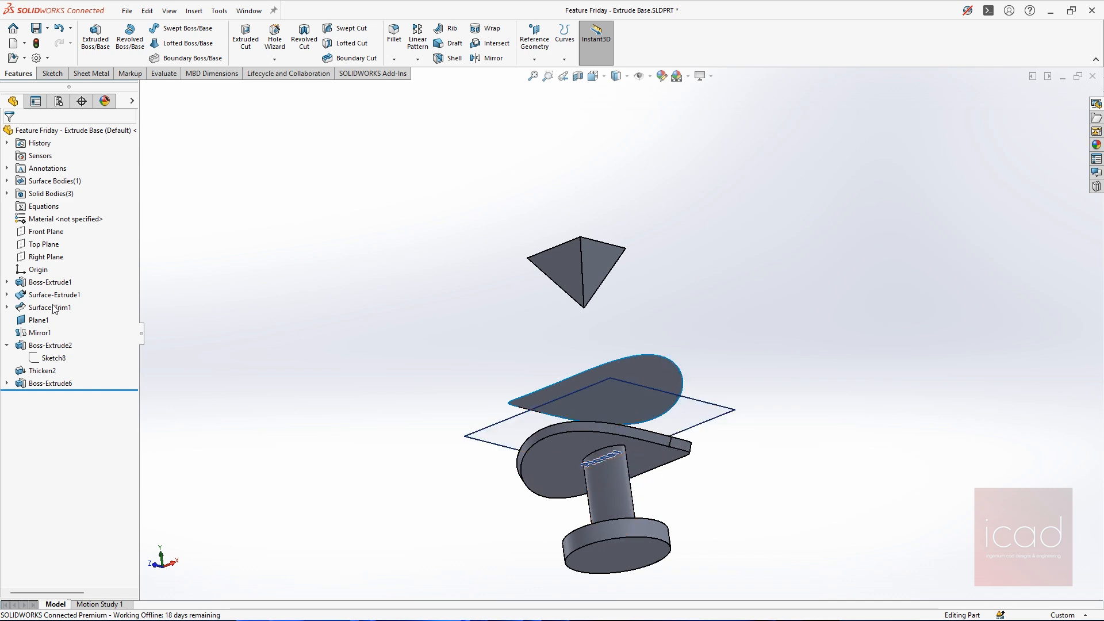
left_click(51, 383)
left_click(74, 351)
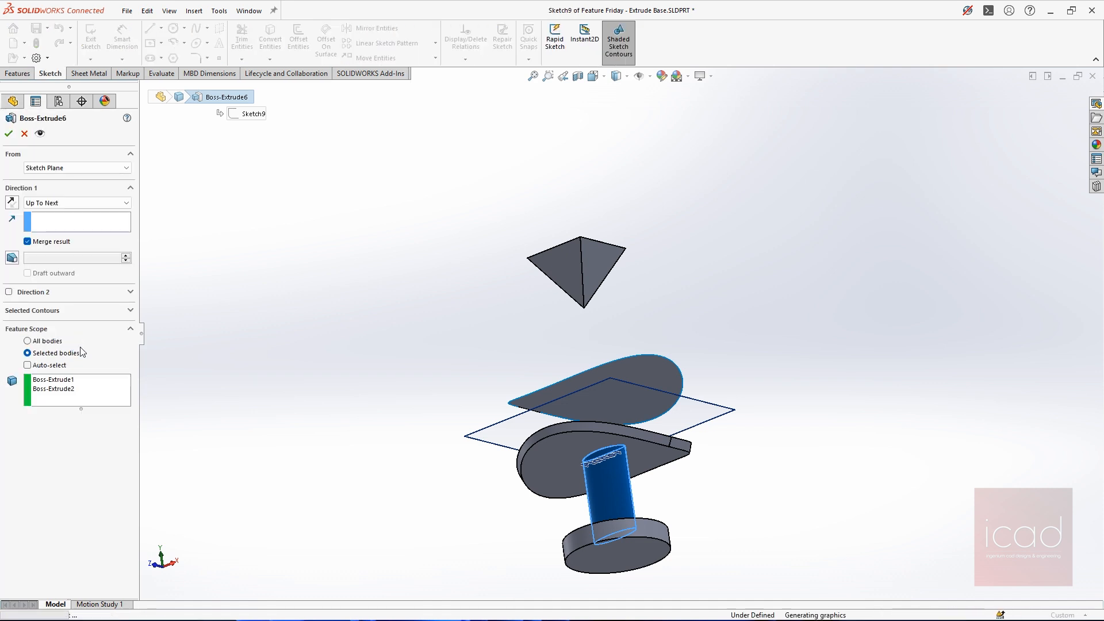
Change the extrusion's end condition to Up To Vertex, pick a corner of the pyramid's flat top face, and check the preview
left_click(61, 203)
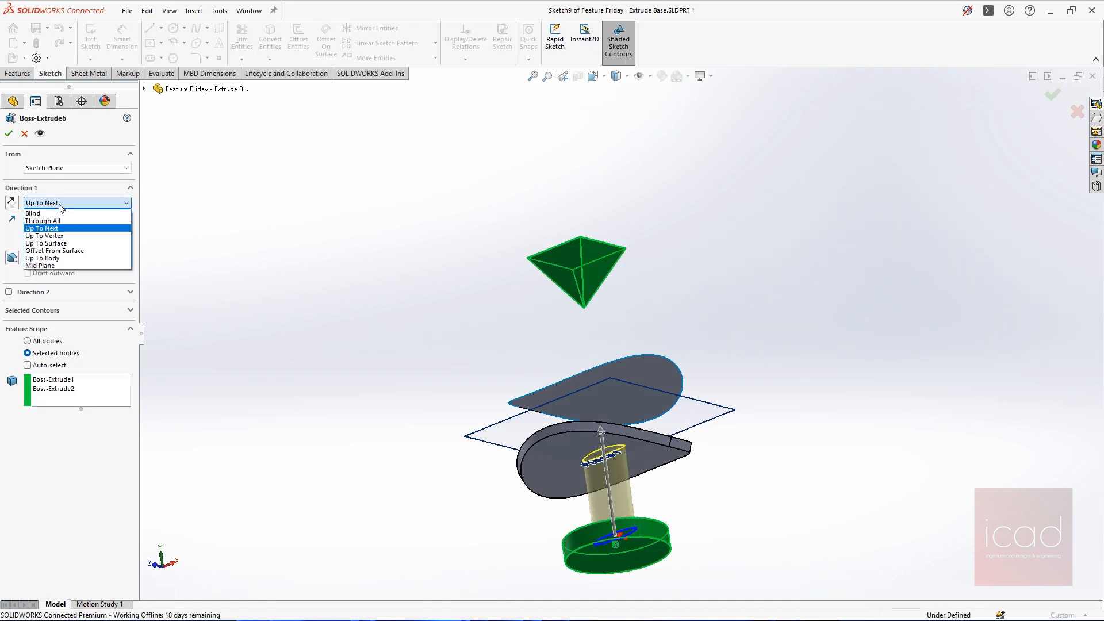
left_click(52, 236)
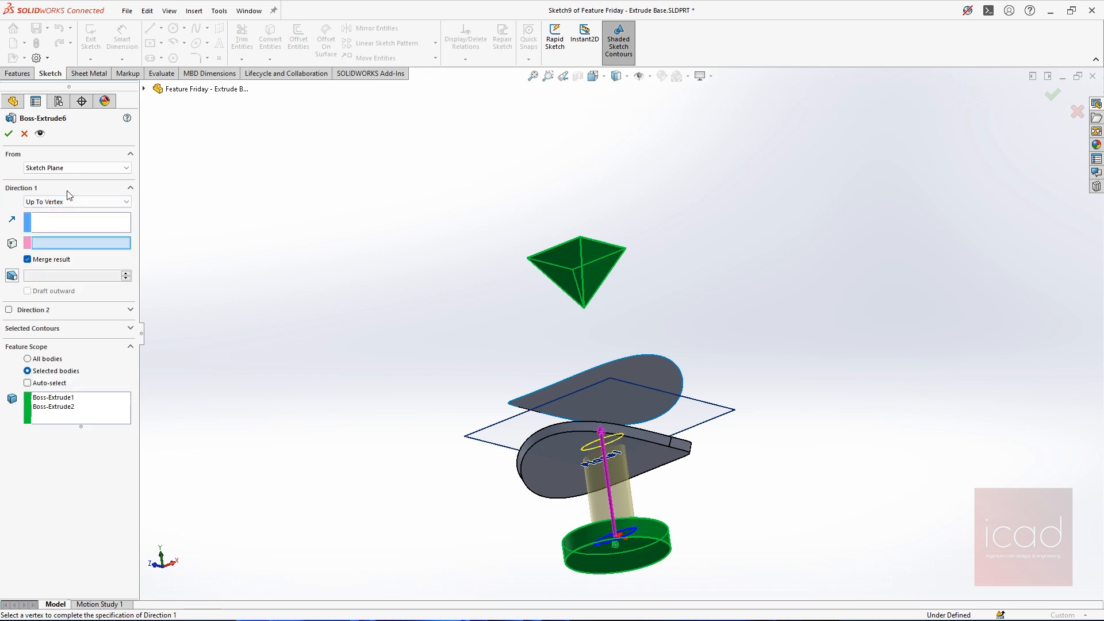
left_click(562, 309)
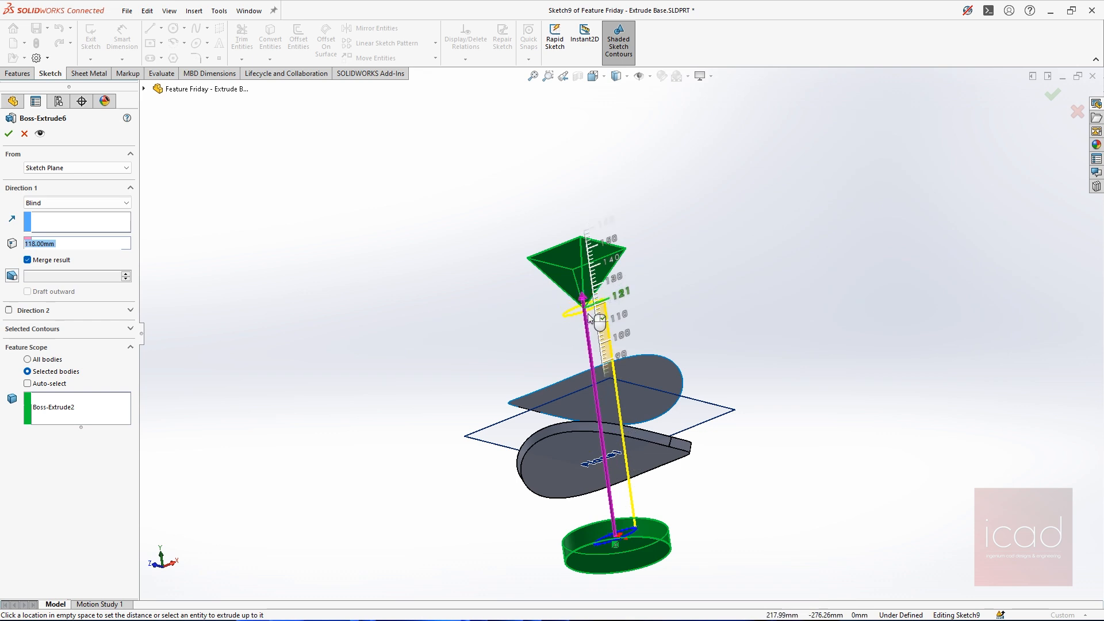
left_click(80, 204)
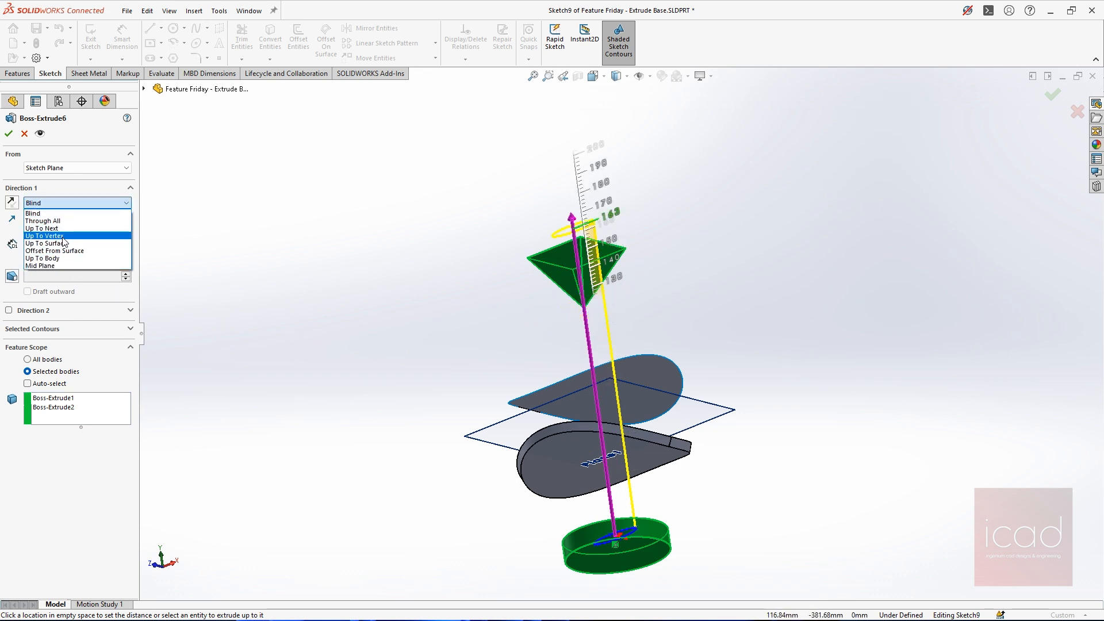
left_click(62, 235)
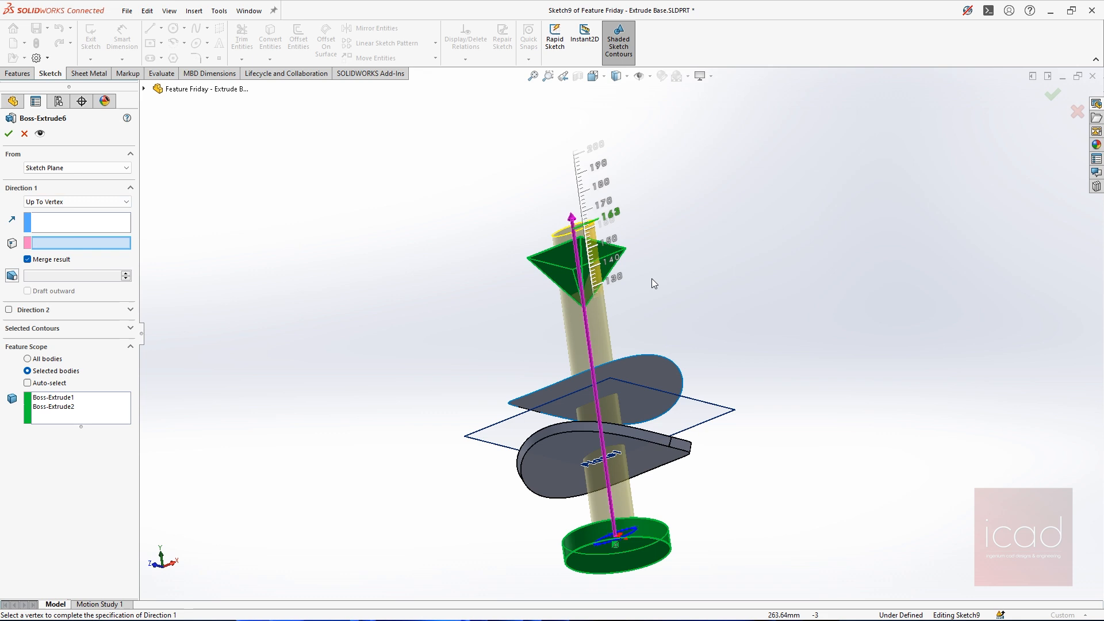
left_click(526, 258)
key("ctrl+7")
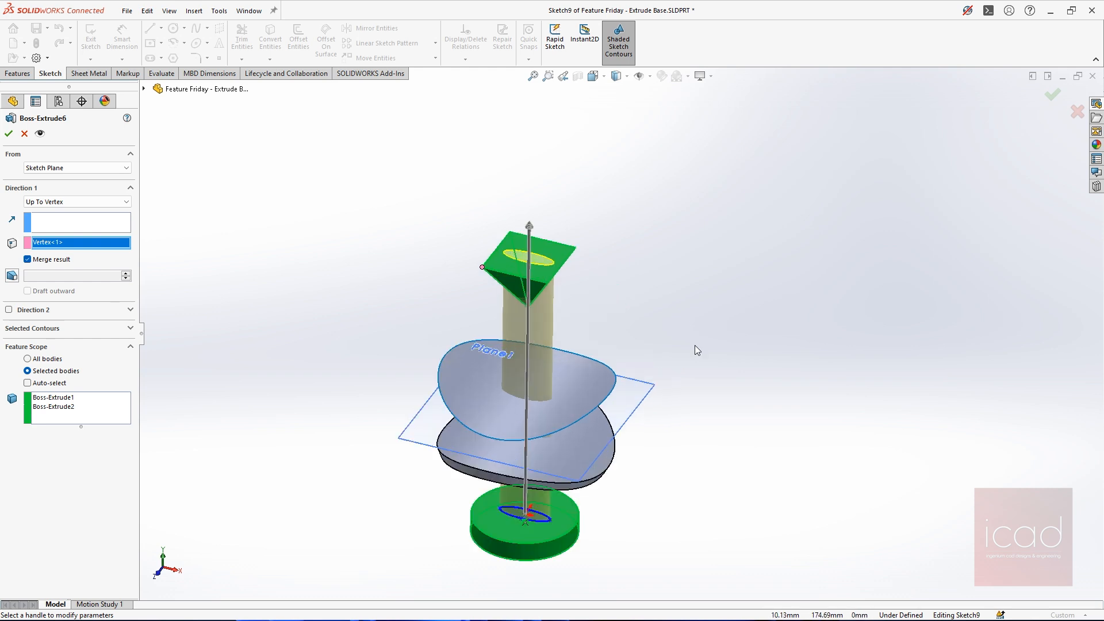
scroll(694, 345, "down", 10)
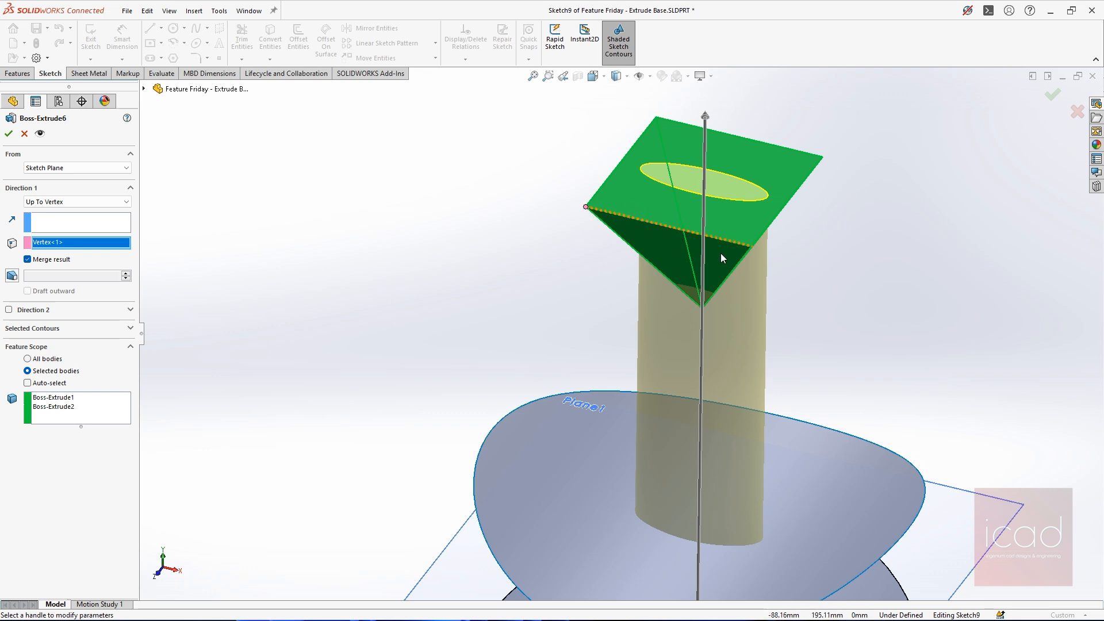
scroll(723, 258, "up", 4)
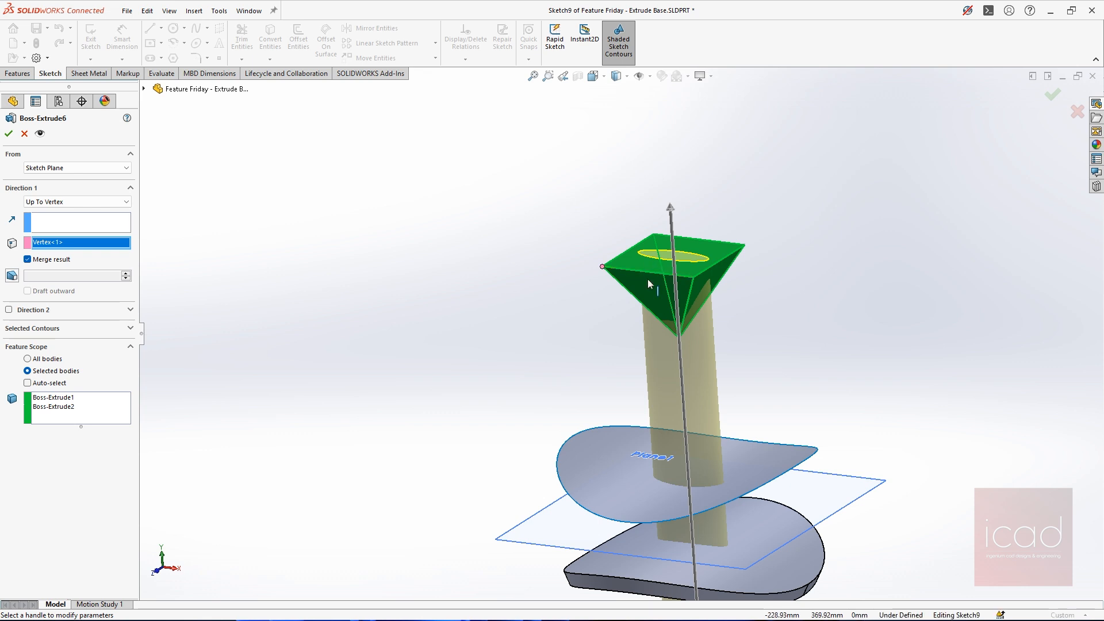
key("ctrl+1")
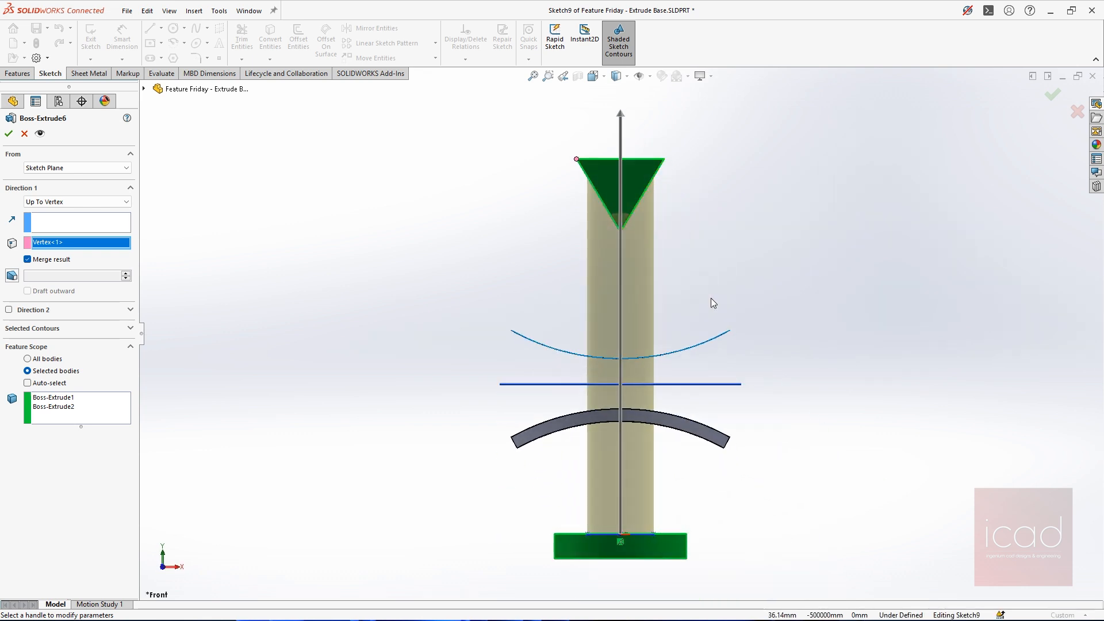
middle_click_drag(666, 211, 601, 251)
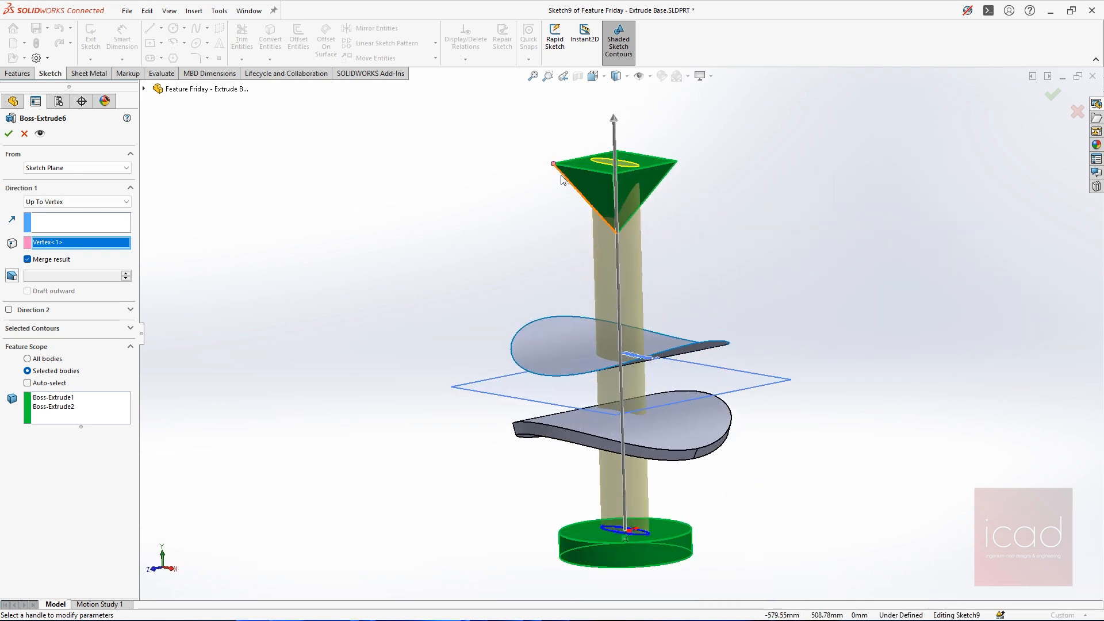
scroll(638, 162, "up", 2)
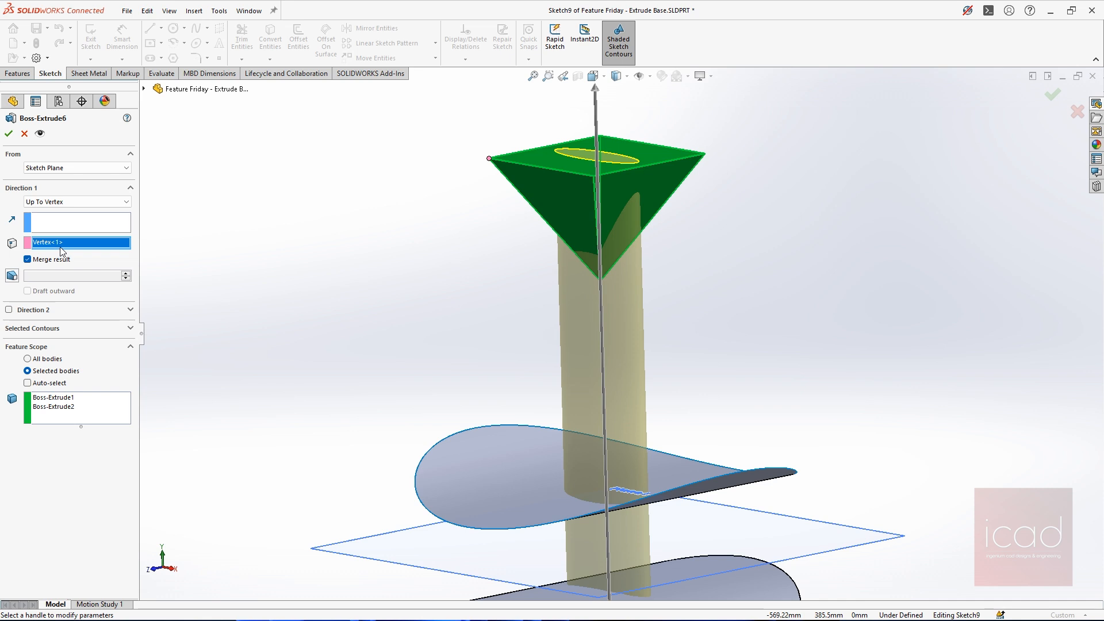
Clear the selected vertex and extrude up to the pyramid's downward-pointing apex instead, checking the preview along its length
right_click(78, 248)
left_click(103, 251)
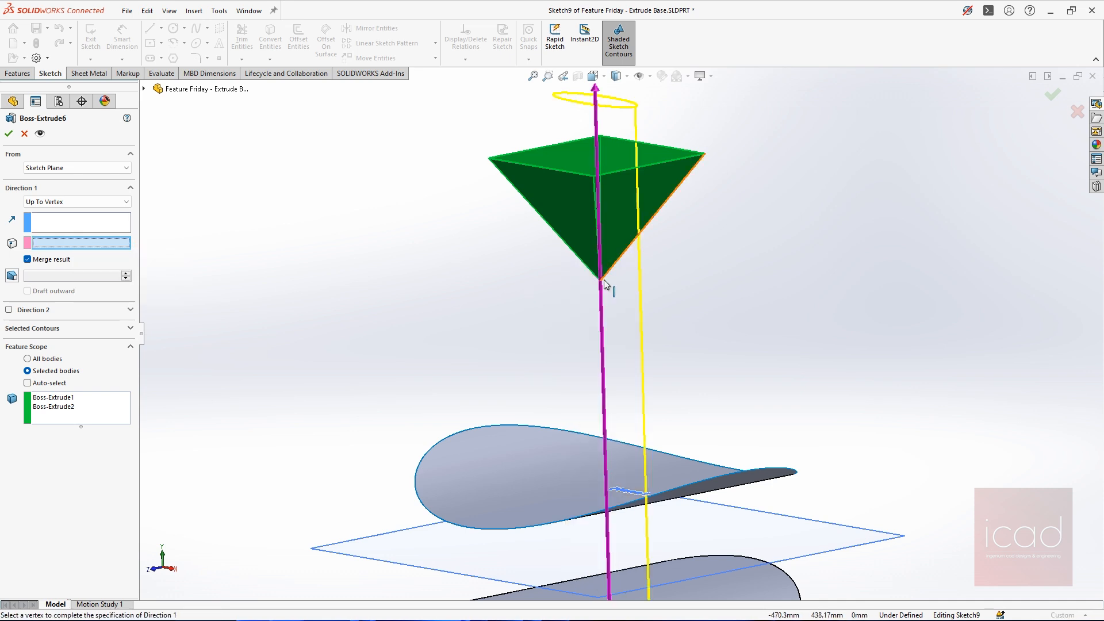
left_click(602, 281)
scroll(614, 288, "down", 3)
middle_click_drag(613, 288, 576, 339)
scroll(575, 339, "up", 6)
scroll(652, 268, "down", 3)
middle_click_drag(652, 268, 674, 307)
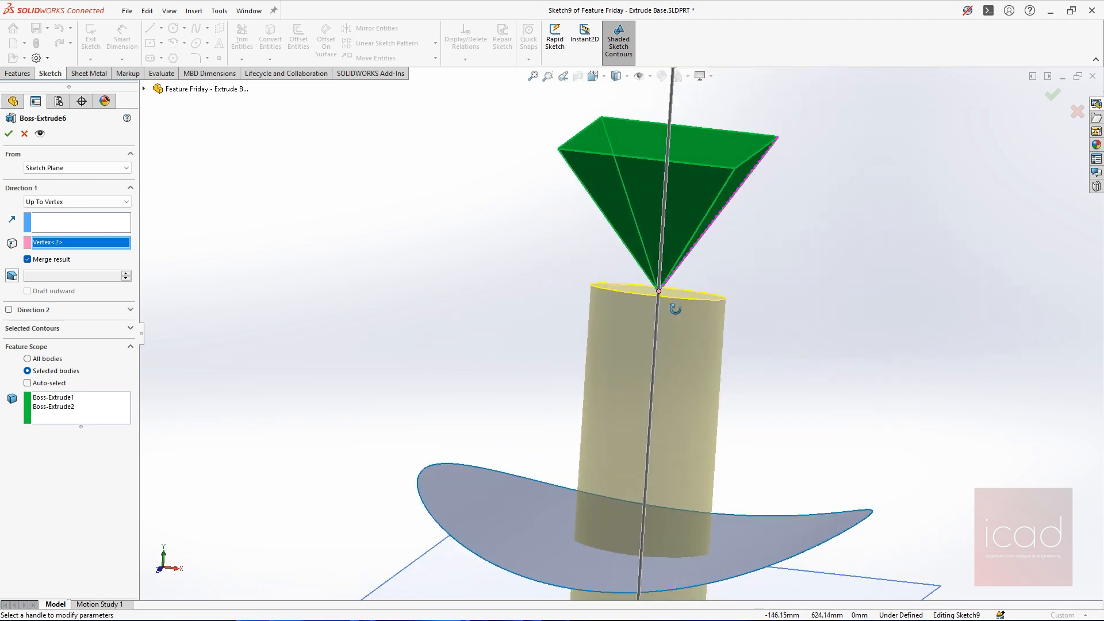
scroll(657, 293, "down", 6)
scroll(618, 448, "up", 5)
scroll(748, 412, "up", 4)
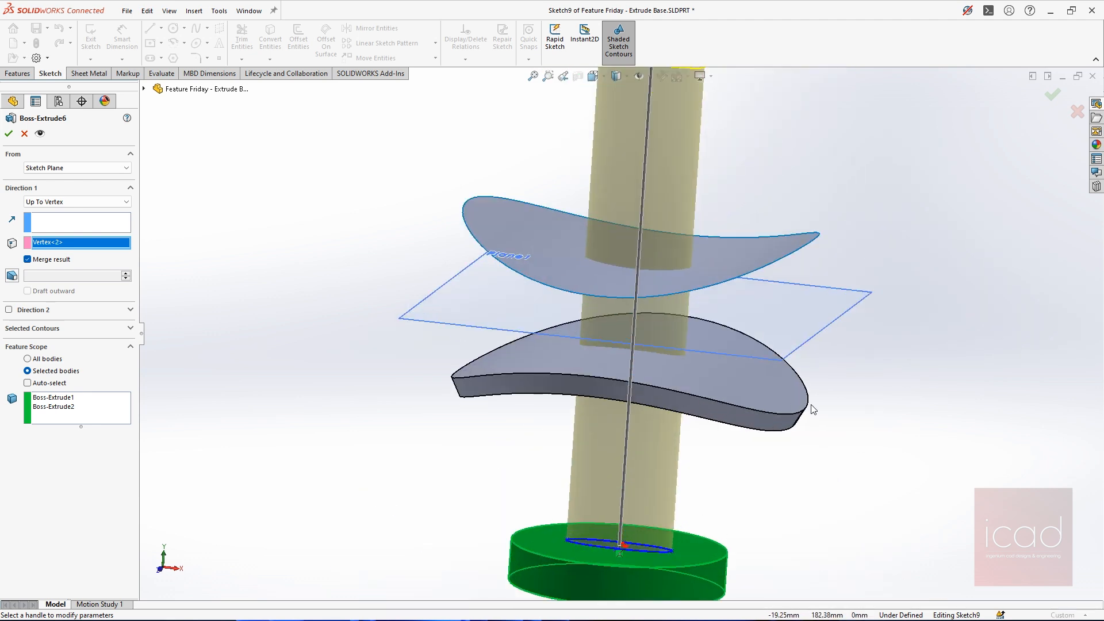
Pick the vertex on the upper edge of the thickened lower surface as the extrusion's end point
middle_click_drag(784, 414, 960, 418)
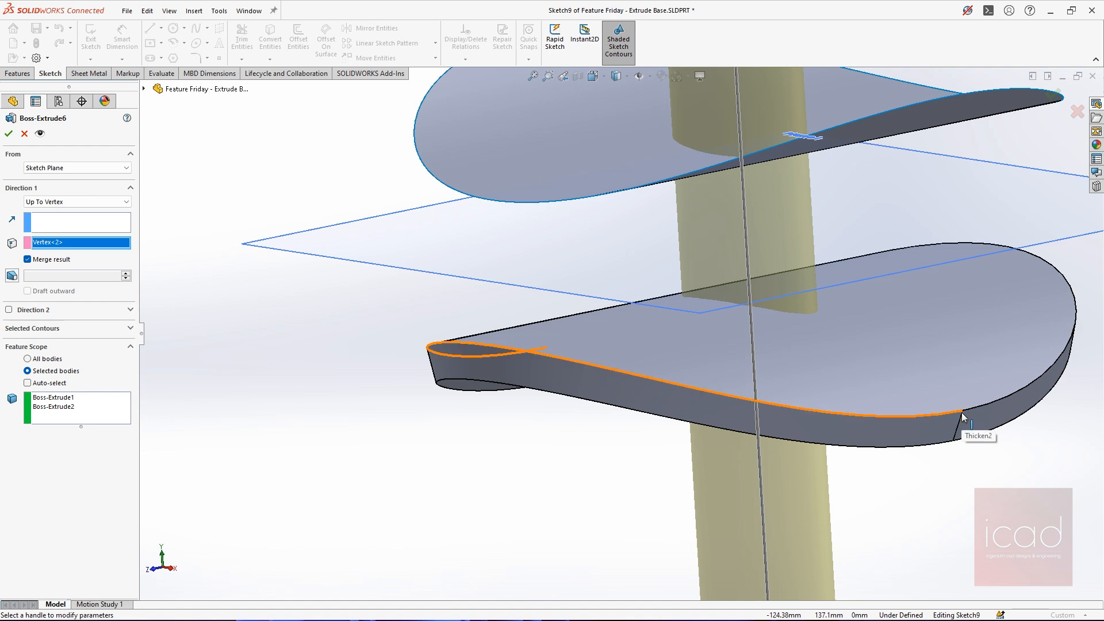
left_click(961, 412)
scroll(961, 411, "down", 5)
middle_click_drag(969, 420, 963, 374)
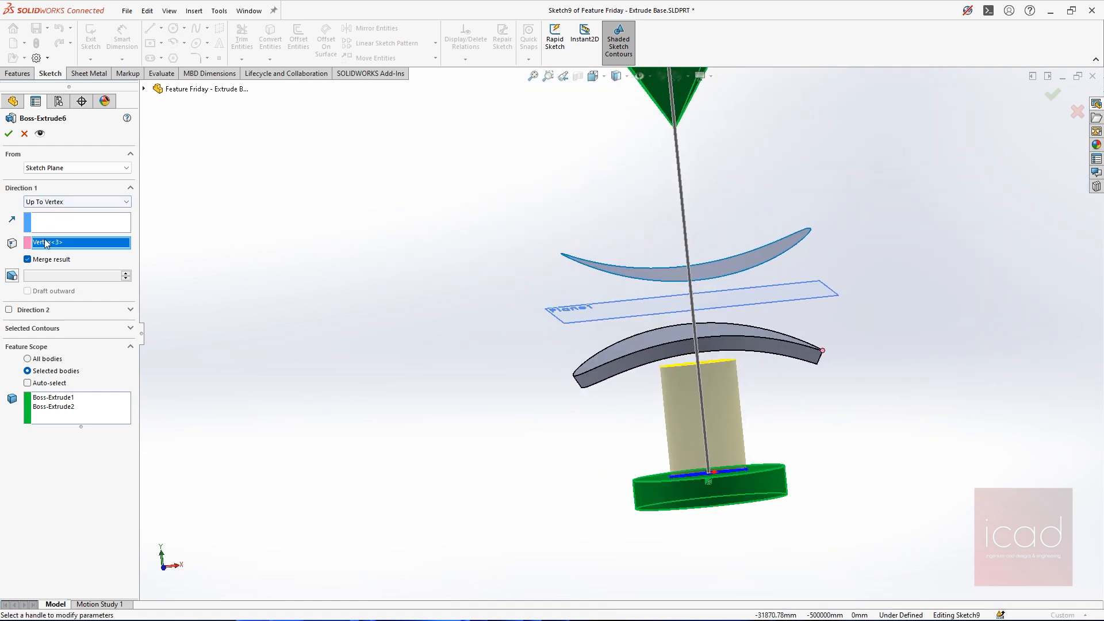
Set the end condition to Up To Surface and pick the underside of the thickened lower surface
left_click(86, 202)
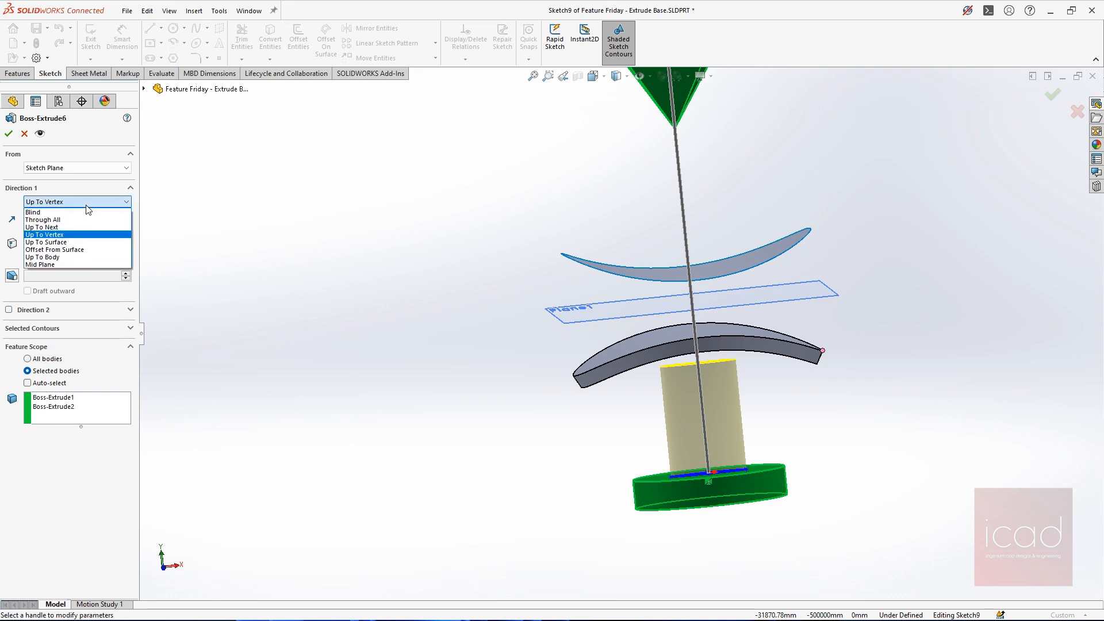
left_click(72, 249)
middle_click_drag(941, 439, 872, 382)
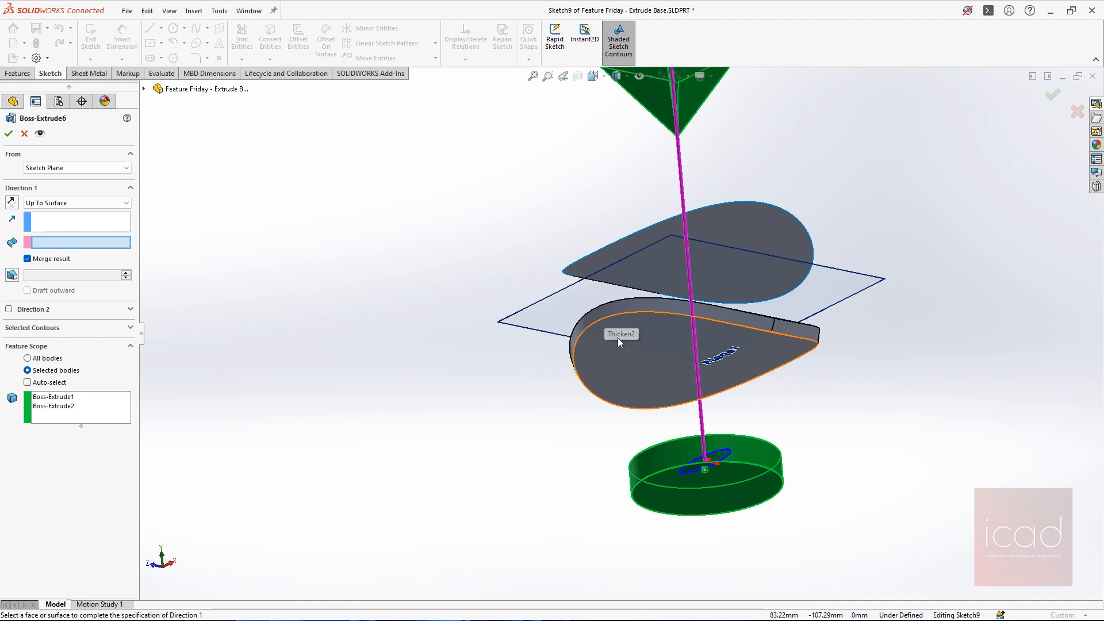
left_click(626, 361)
middle_click_drag(627, 362, 665, 294)
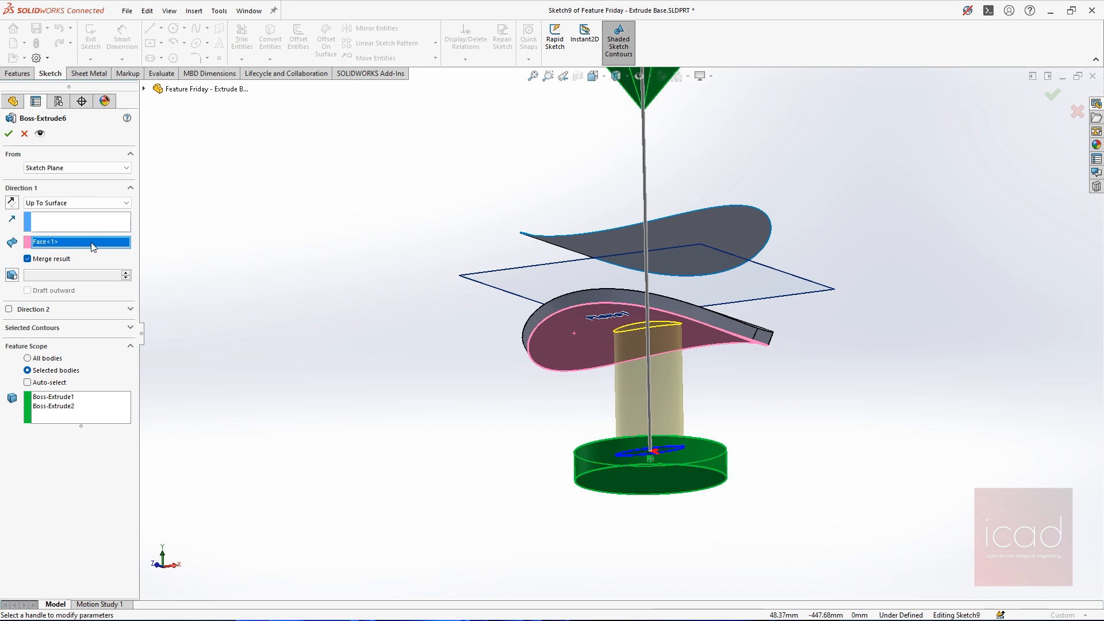
Replace the Up To Surface target with the upper curved surface, followed by the plane between the two curved bodies
key("Delete")
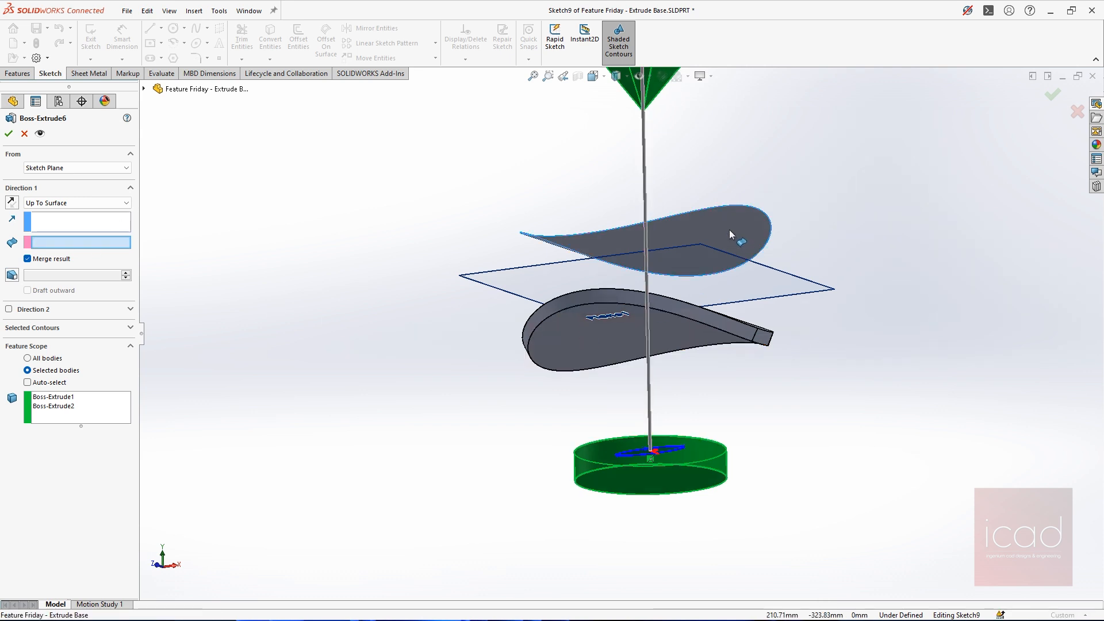
left_click(729, 230)
middle_click_drag(729, 230, 707, 247)
scroll(708, 247, "down", 4)
scroll(708, 247, "up", 3)
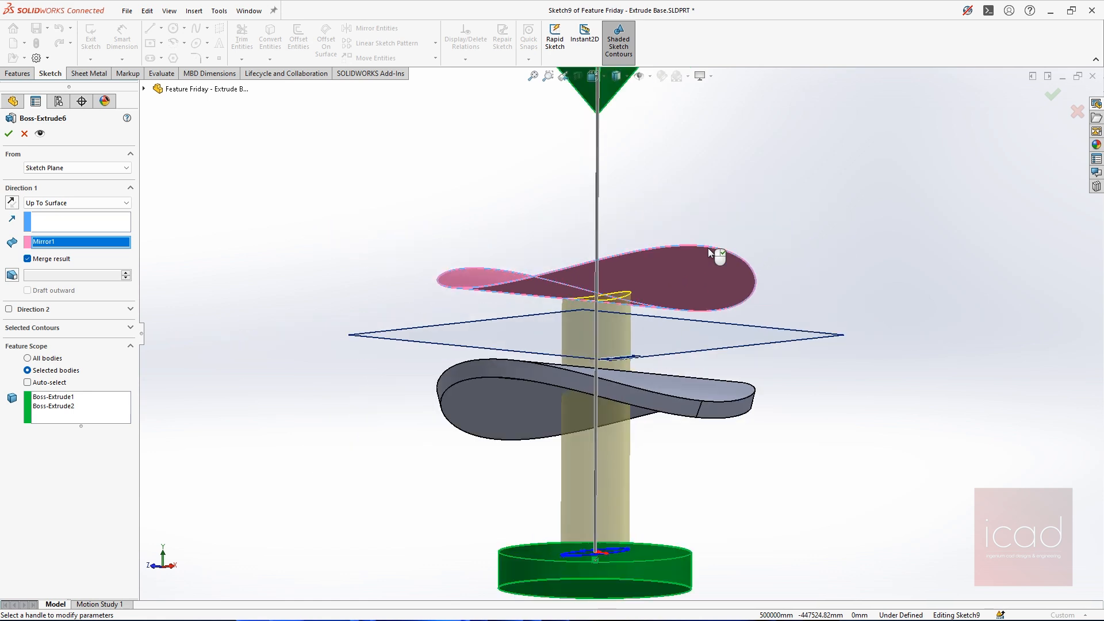
left_click(686, 325)
middle_click_drag(687, 327, 756, 355)
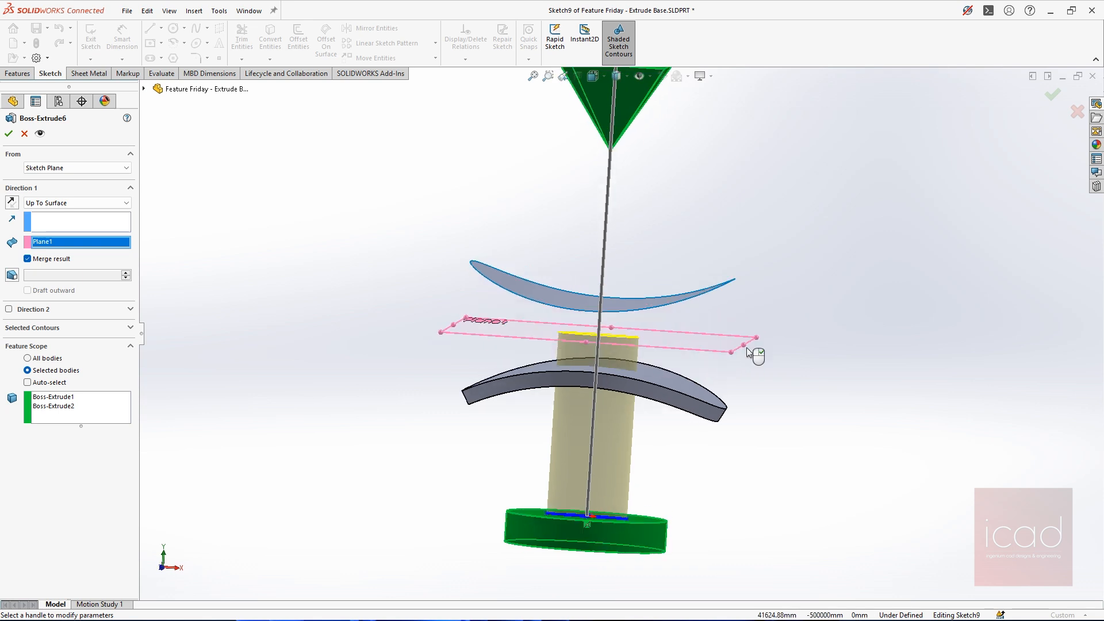
Set the end condition to Offset From Surface with Plane1 as the reference and check the full height of the preview
left_click(87, 202)
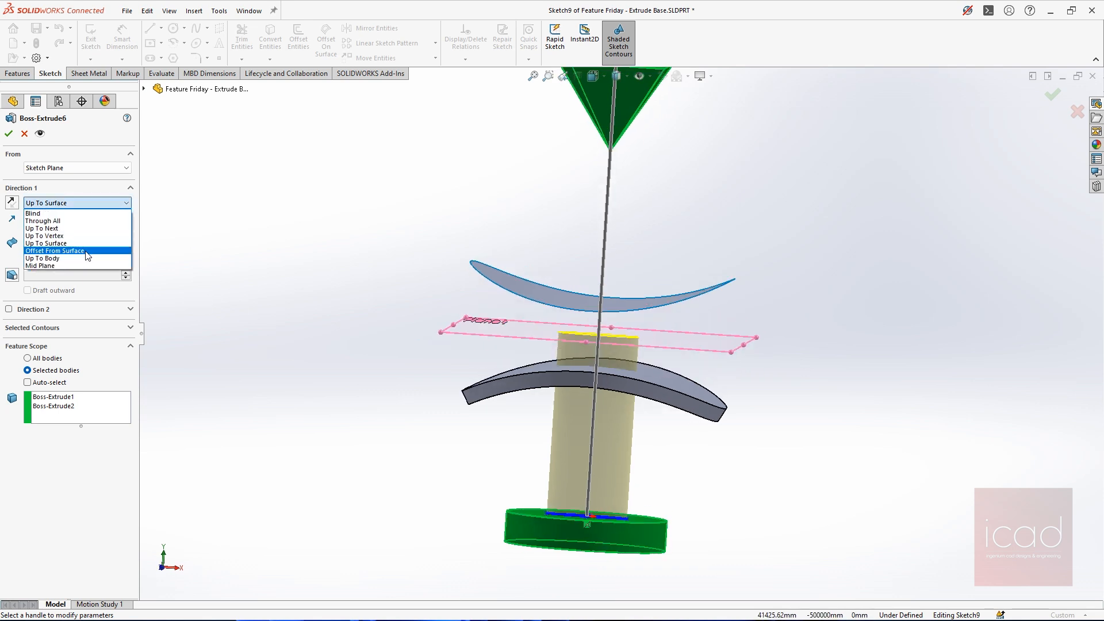
left_click(85, 251)
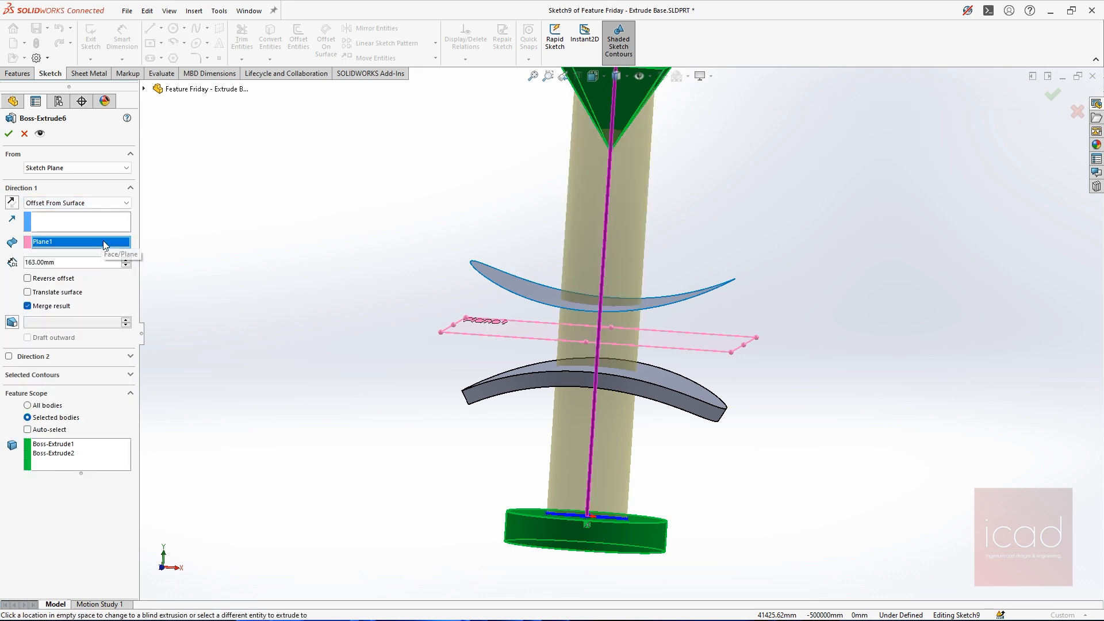
scroll(638, 332, "up", 2)
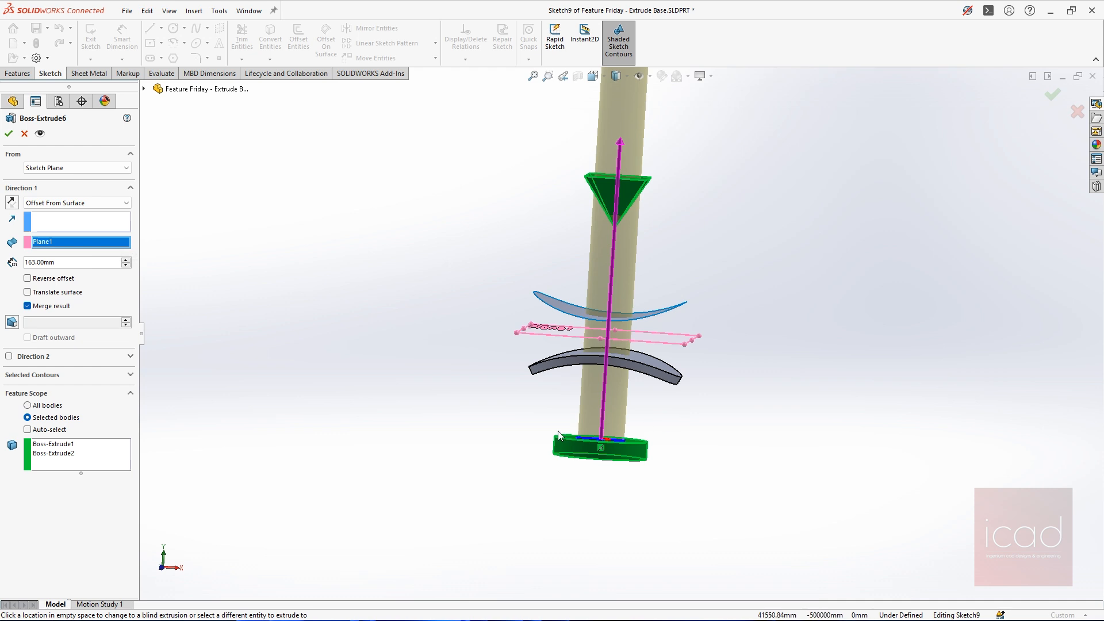
scroll(605, 409, "up", 3)
scroll(605, 410, "down", 1)
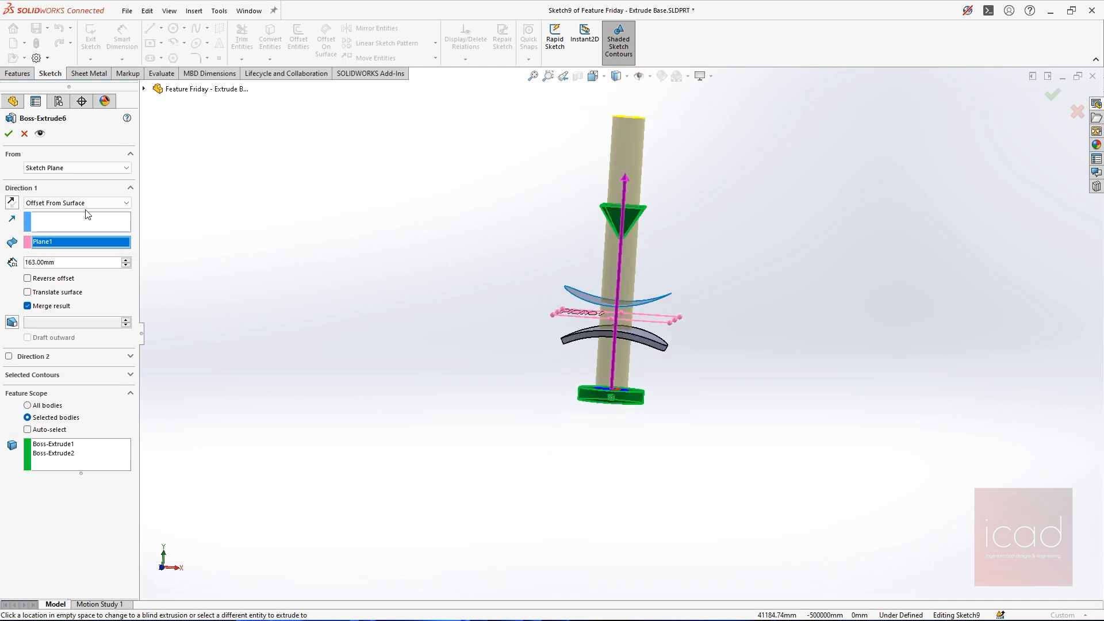
left_click(42, 165)
left_click(42, 165)
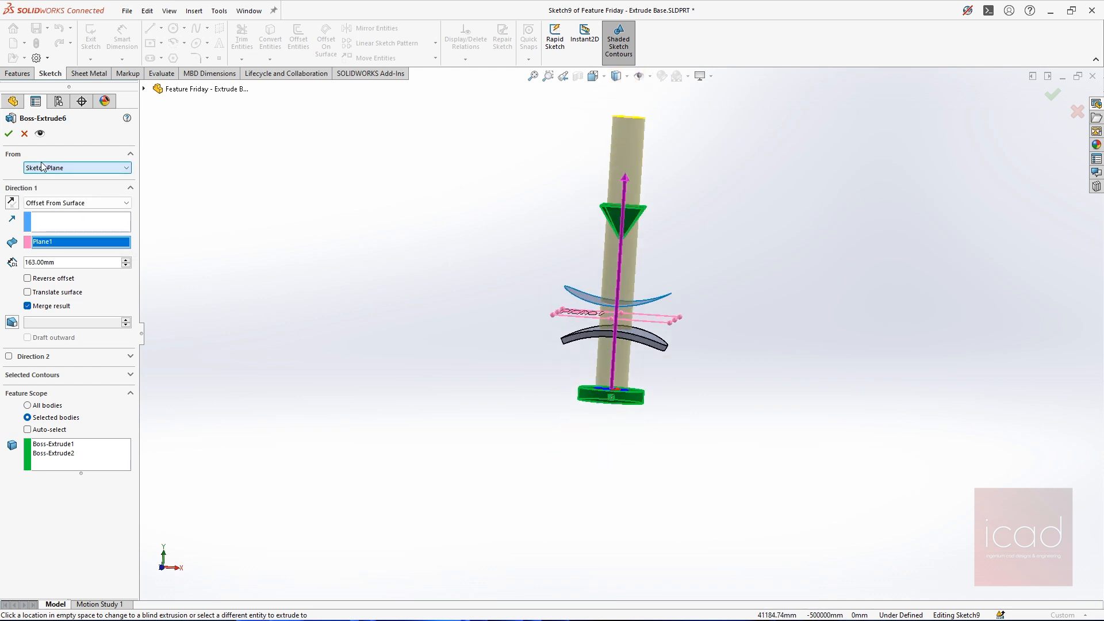
Reset the end condition to Offset From Surface and pick the upper face of the thickened lower surface as the reference
left_click(51, 204)
left_click(51, 276)
left_click(65, 206)
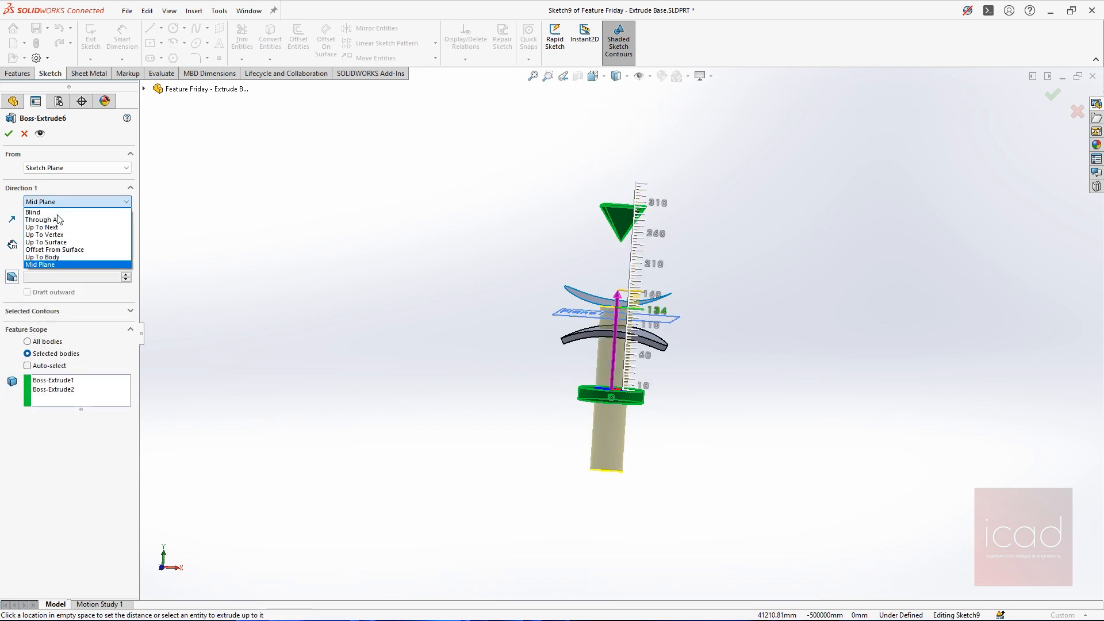
left_click(61, 248)
scroll(613, 339, "down", 4)
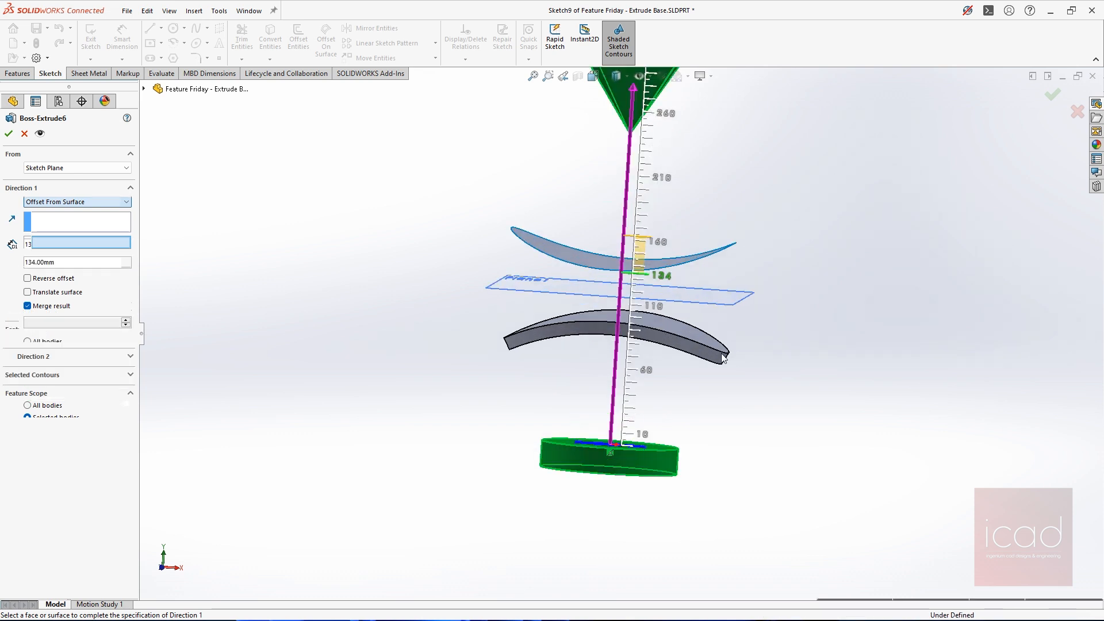
middle_click_drag(722, 357, 668, 363)
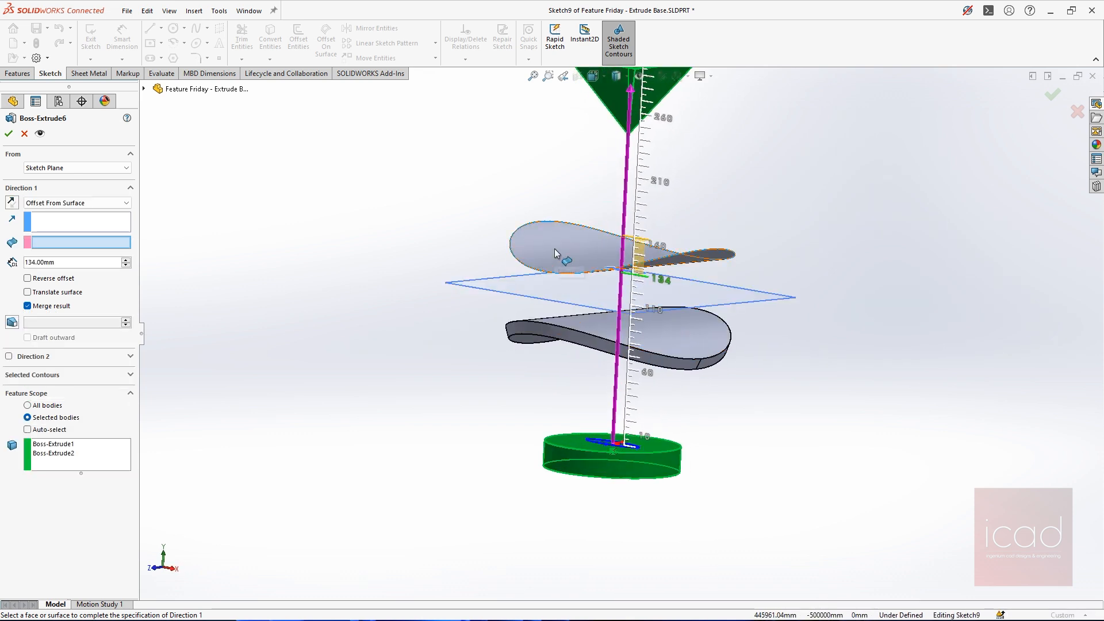
left_click(671, 347)
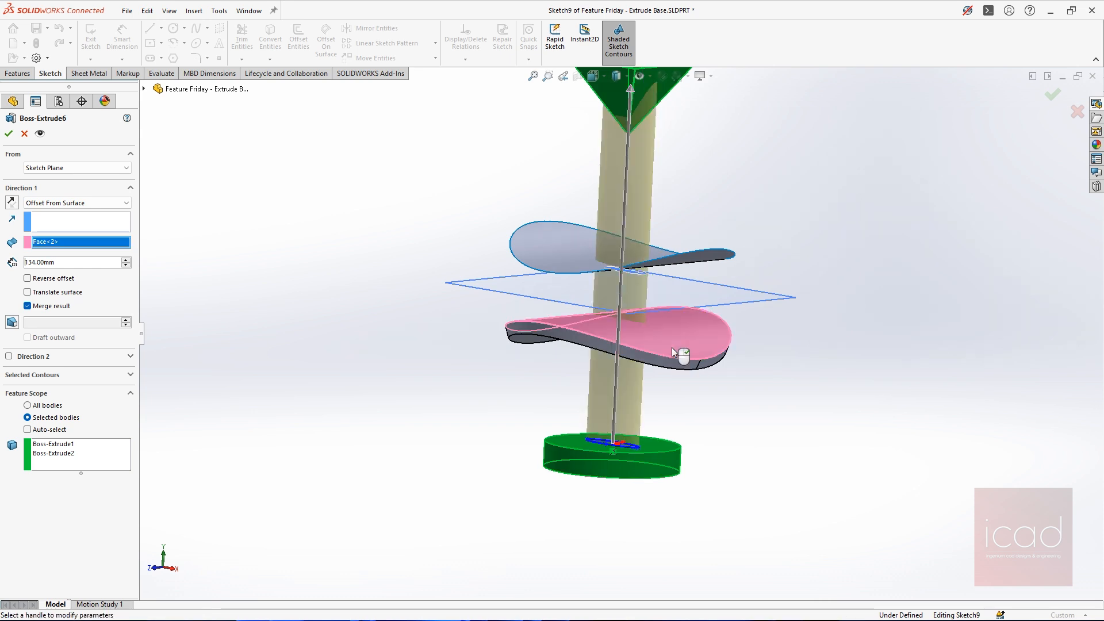
scroll(678, 347, "up", 5)
scroll(670, 332, "down", 4)
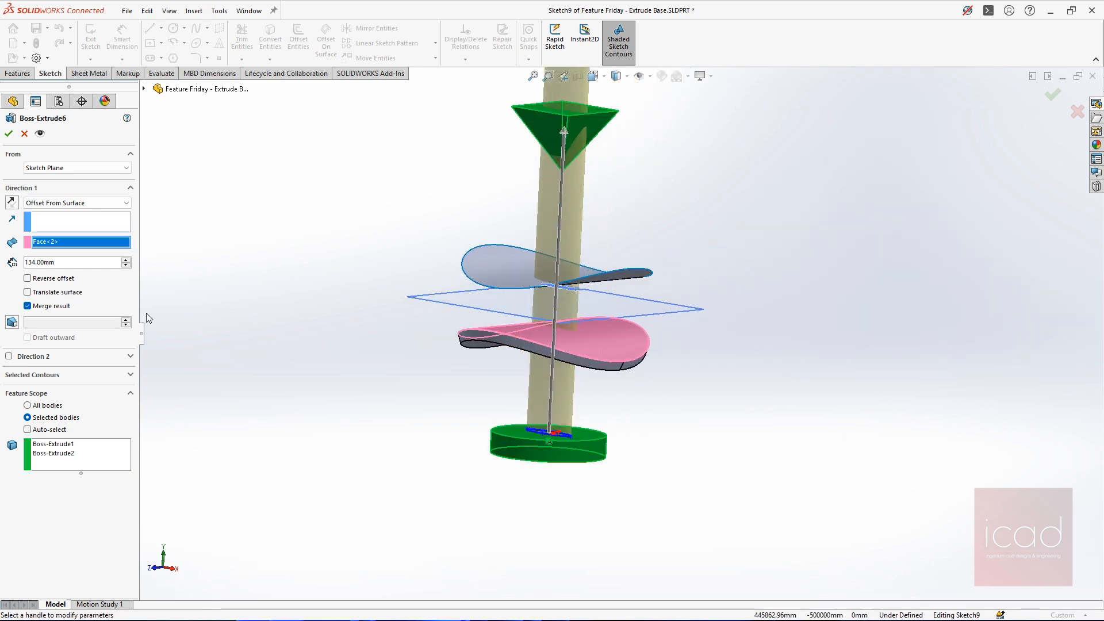
Set the offset distance from the thickened surface's upper face to 100 mm and examine the preview's end at the pyramid
left_click_drag(64, 262, 1, 264)
type("100")
key("Return")
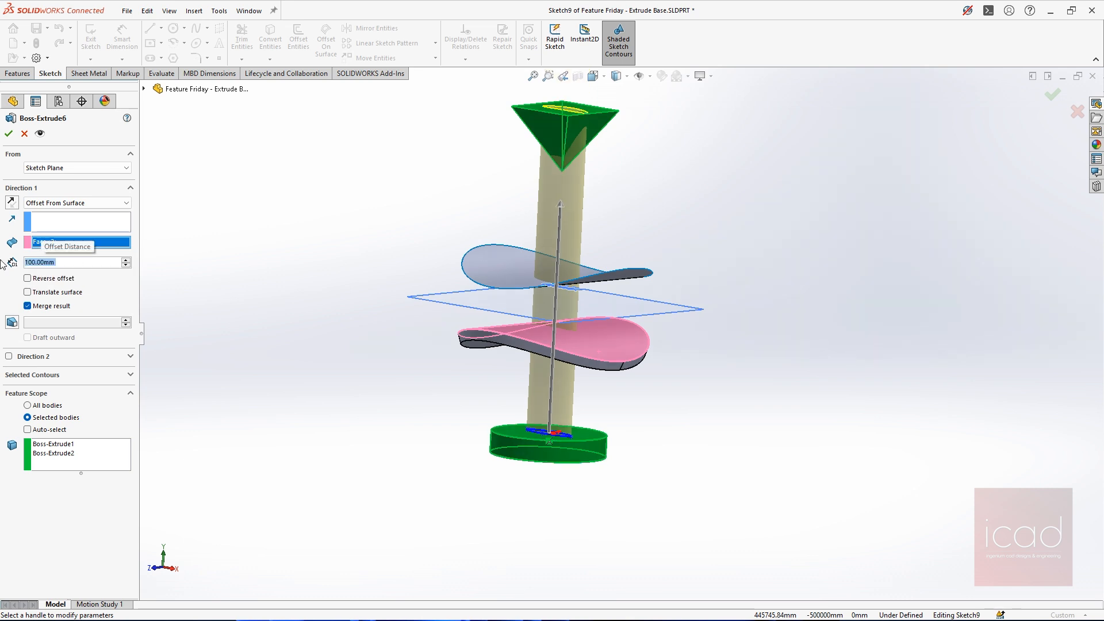
middle_click_drag(613, 265, 663, 308)
scroll(589, 134, "down", 5)
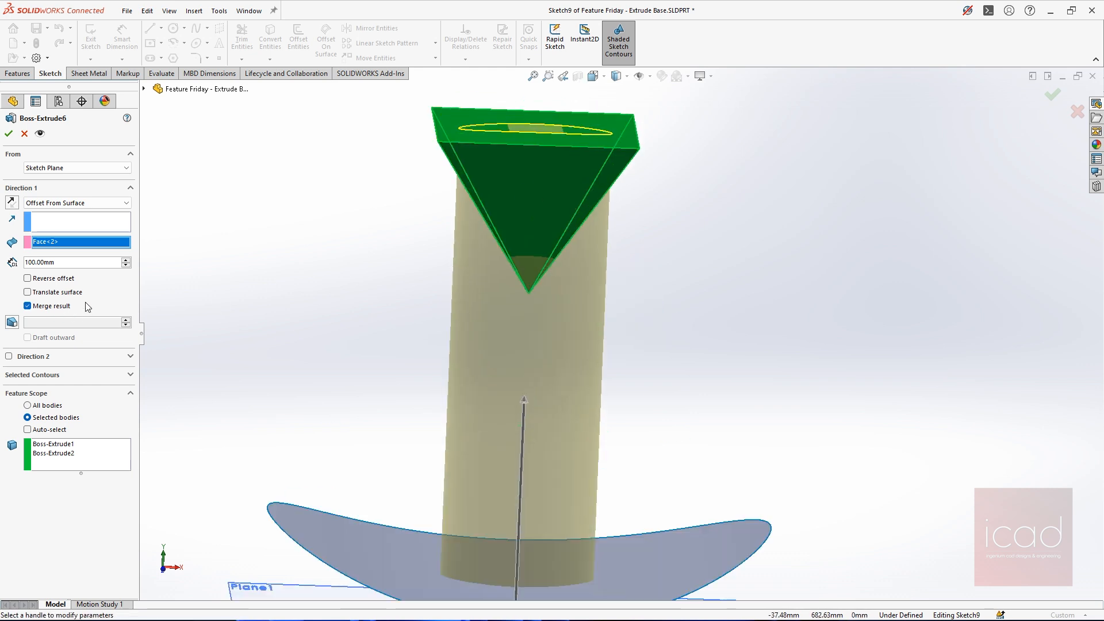
Reverse the extrusion direction, look at the preview from below, and reverse the direction back
left_click(12, 202)
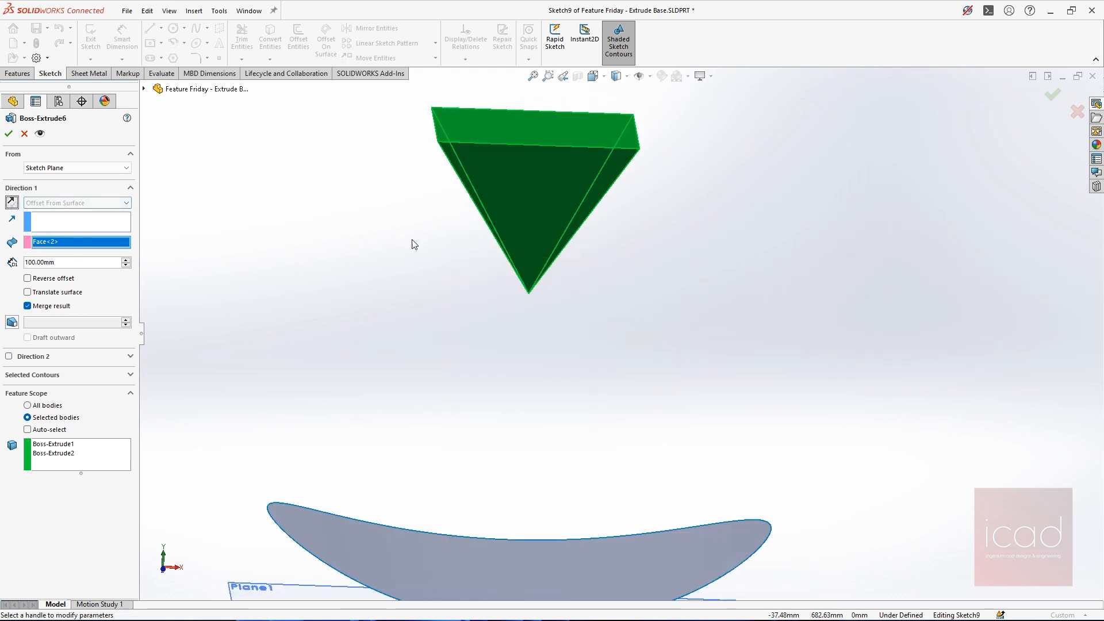
scroll(598, 339, "up", 6)
middle_click_drag(743, 396, 723, 353)
scroll(730, 354, "down", 2)
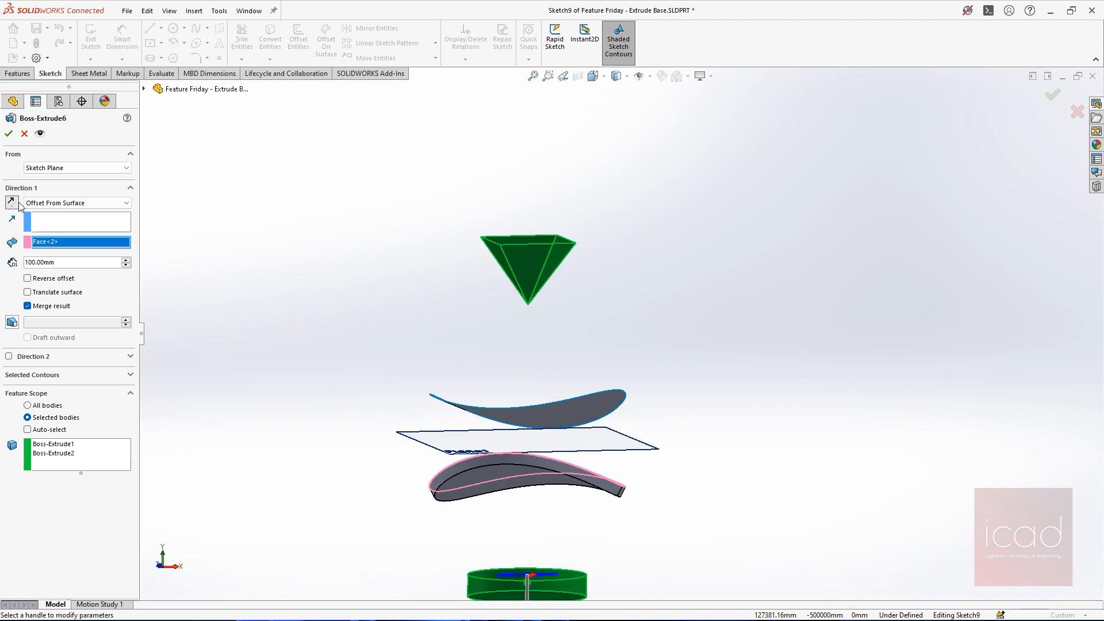
left_click(16, 204)
key("ctrl+7")
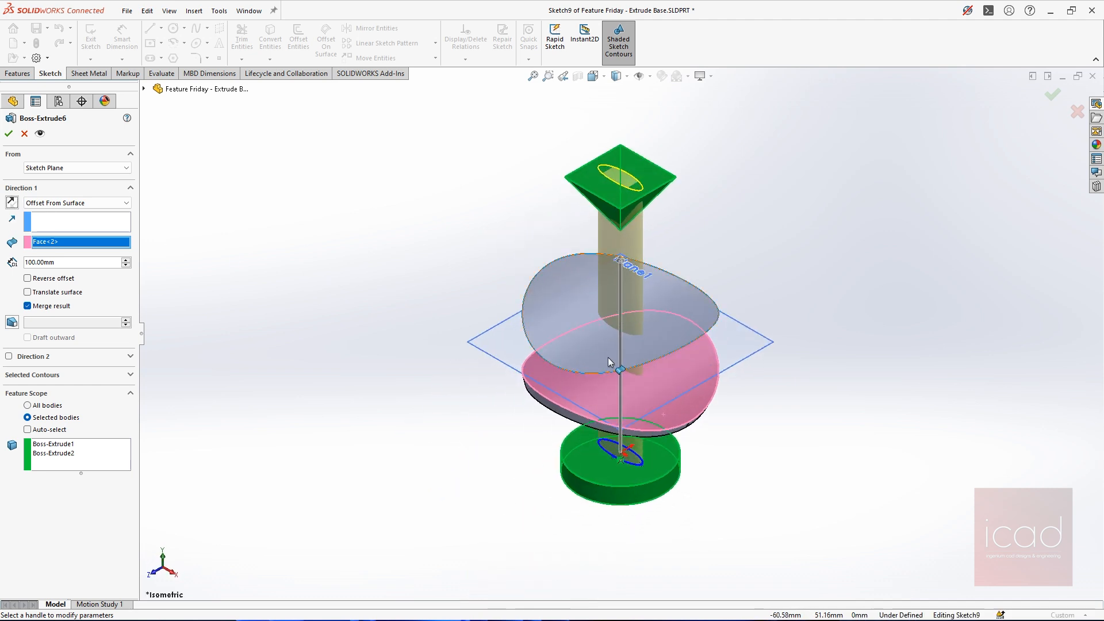
Replace the reference with Plane1, set the offset distance to 500 mm and check the full height of the preview
middle_click_drag(816, 345, 844, 264)
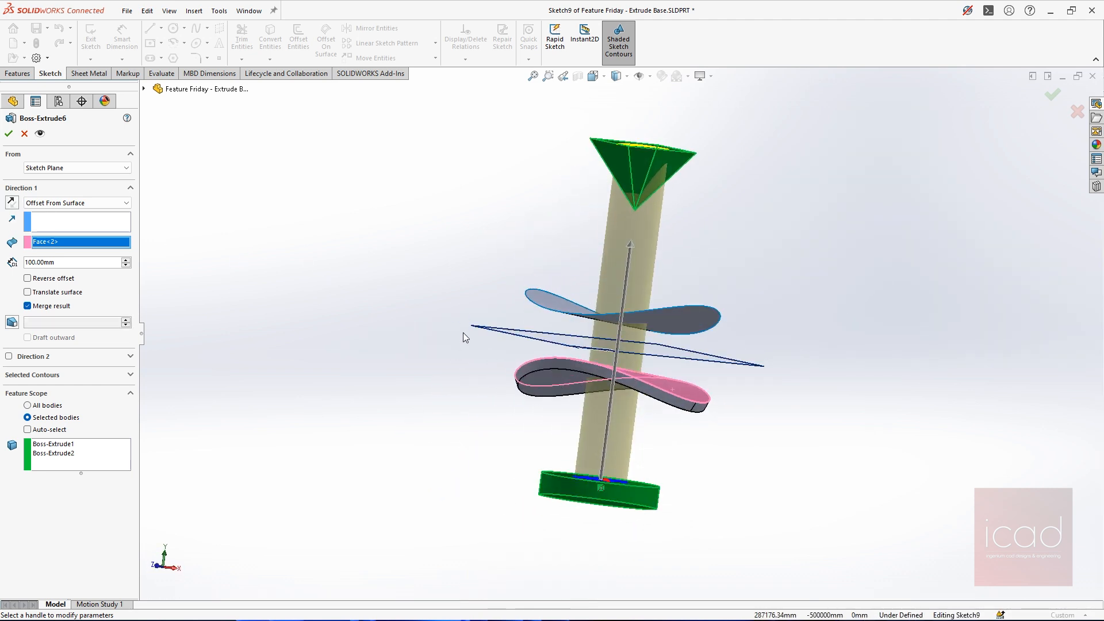
left_click(514, 331)
double_click(66, 262)
type("500")
key("Return")
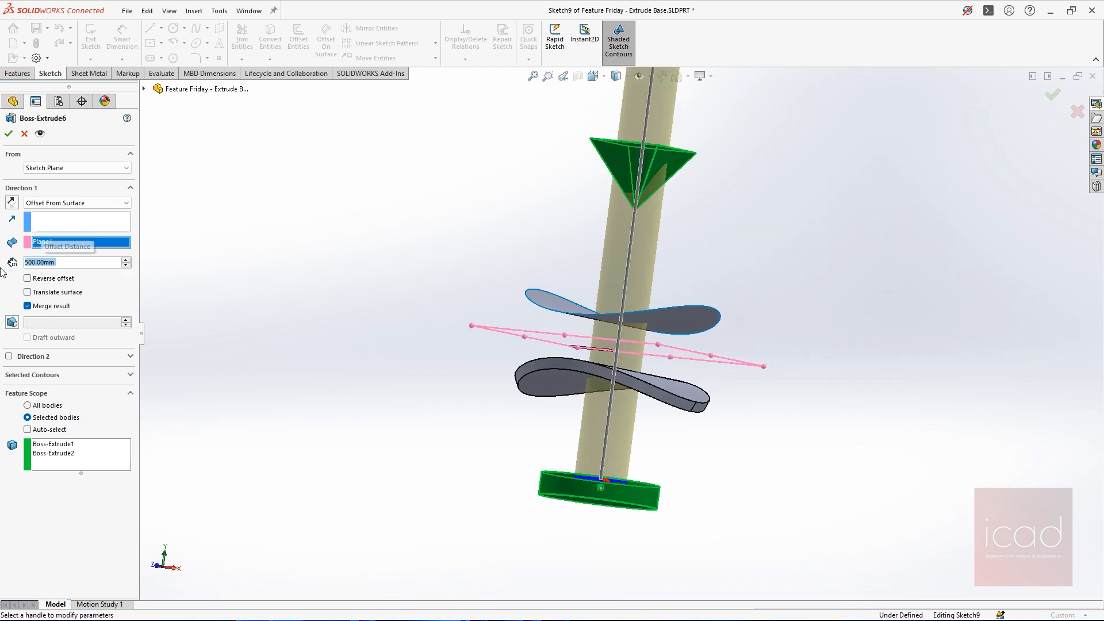
scroll(486, 306, "up", 3)
scroll(616, 277, "up", 3)
scroll(618, 280, "down", 1)
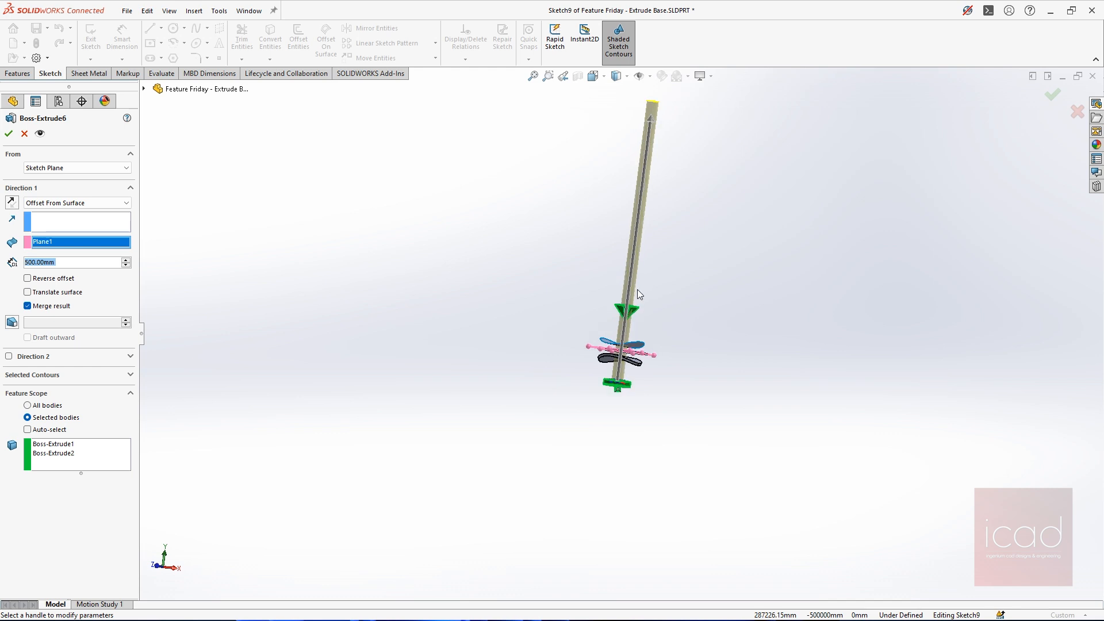
left_click(354, 306)
key("ctrl+7")
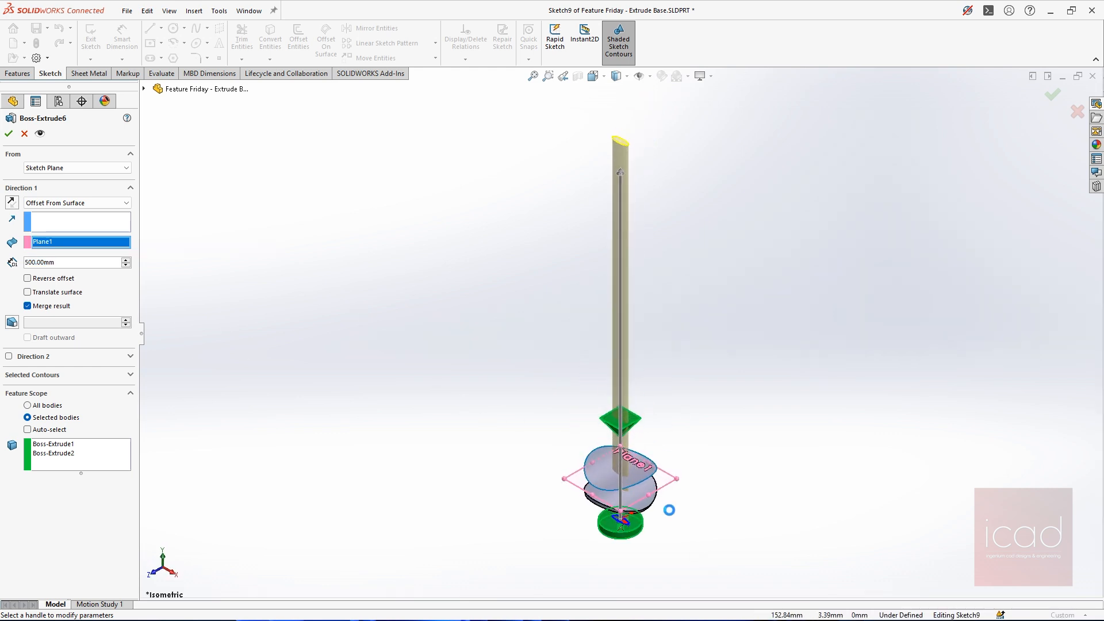
Set the offset distance from Plane1 to 100 mm and examine the preview's end above the pyramid
middle_click_drag(668, 511, 684, 421)
scroll(616, 498, "down", 2)
double_click(50, 263)
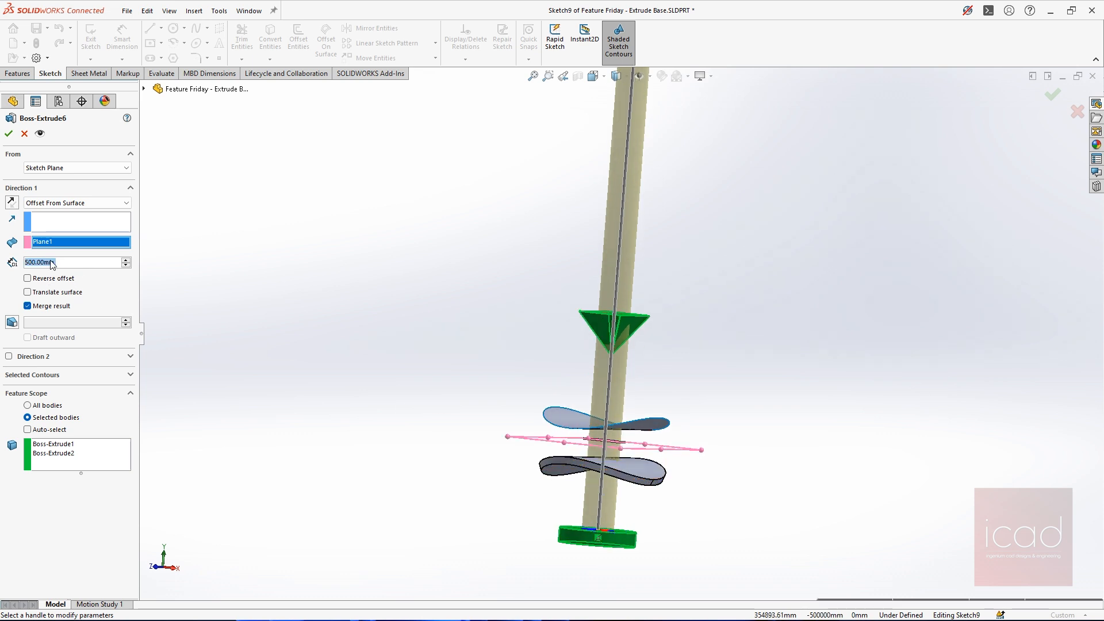
type("100")
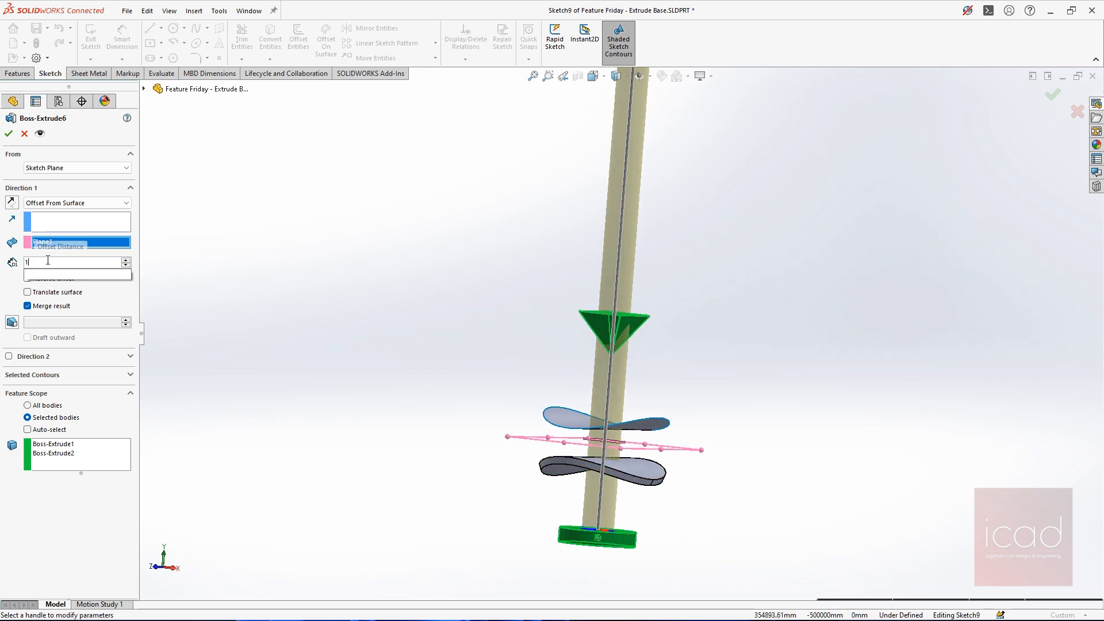
key("Return")
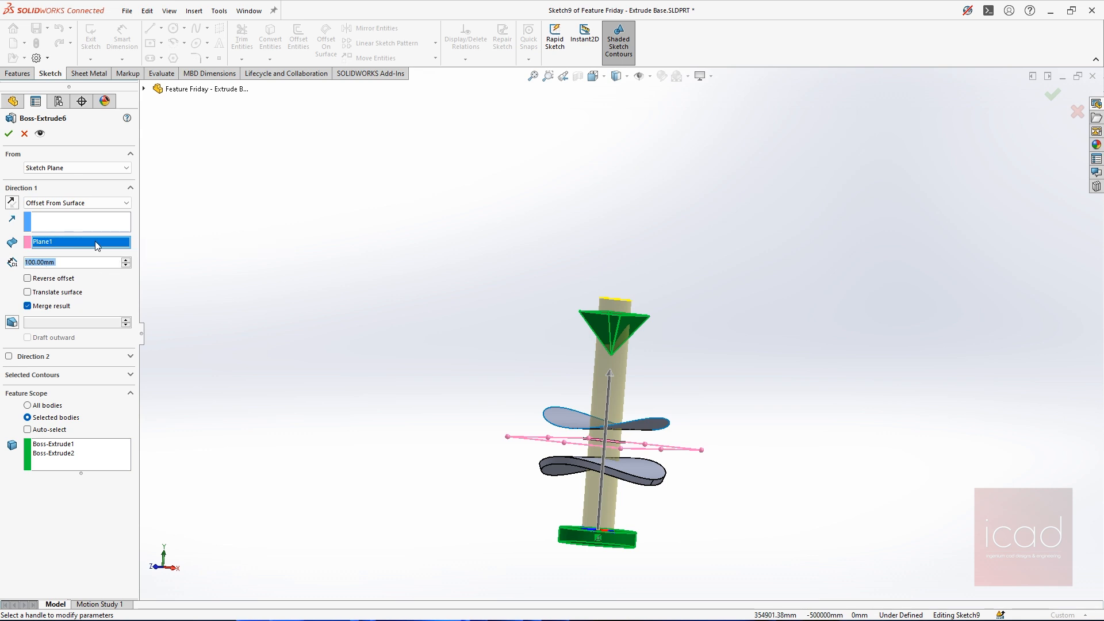
scroll(667, 495, "down", 2)
middle_click_drag(642, 422, 643, 435)
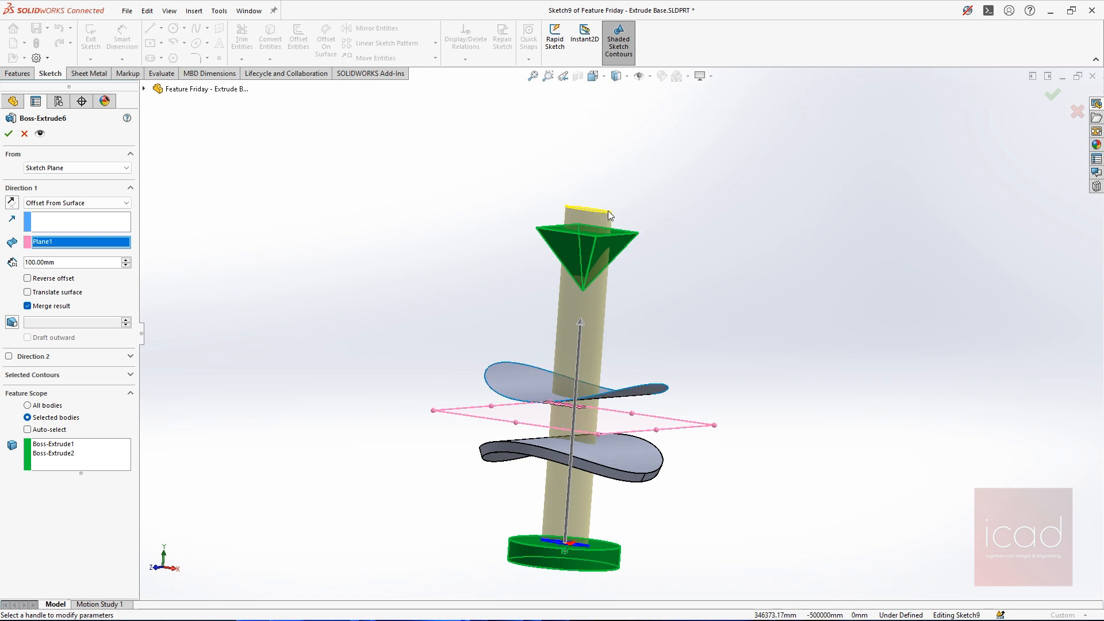
Set the end condition to Blind at 100 mm to compare the extrusion length measured from the disc
left_click(48, 203)
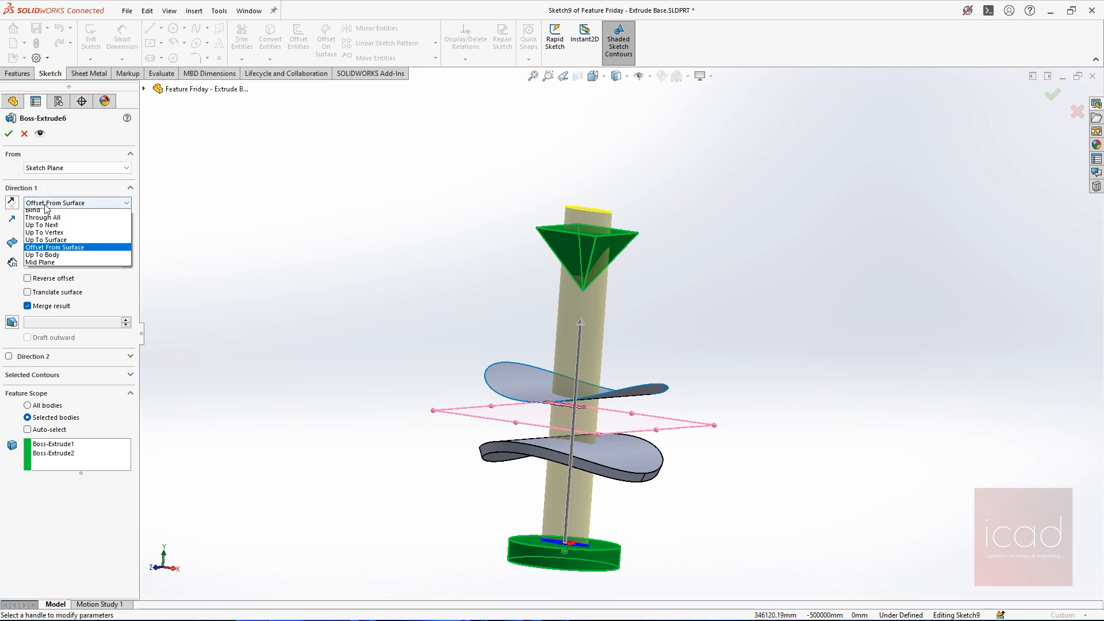
left_click(49, 213)
middle_click_drag(615, 384, 612, 540)
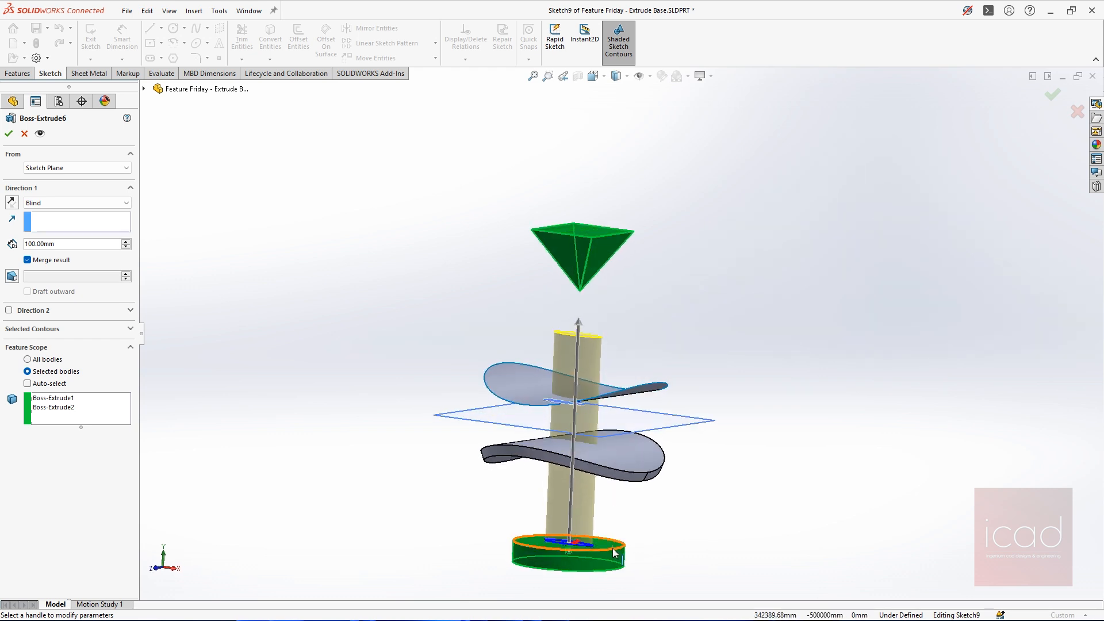
Set the end condition back to Offset From Surface and pick Plane1 as the reference
left_click(69, 206)
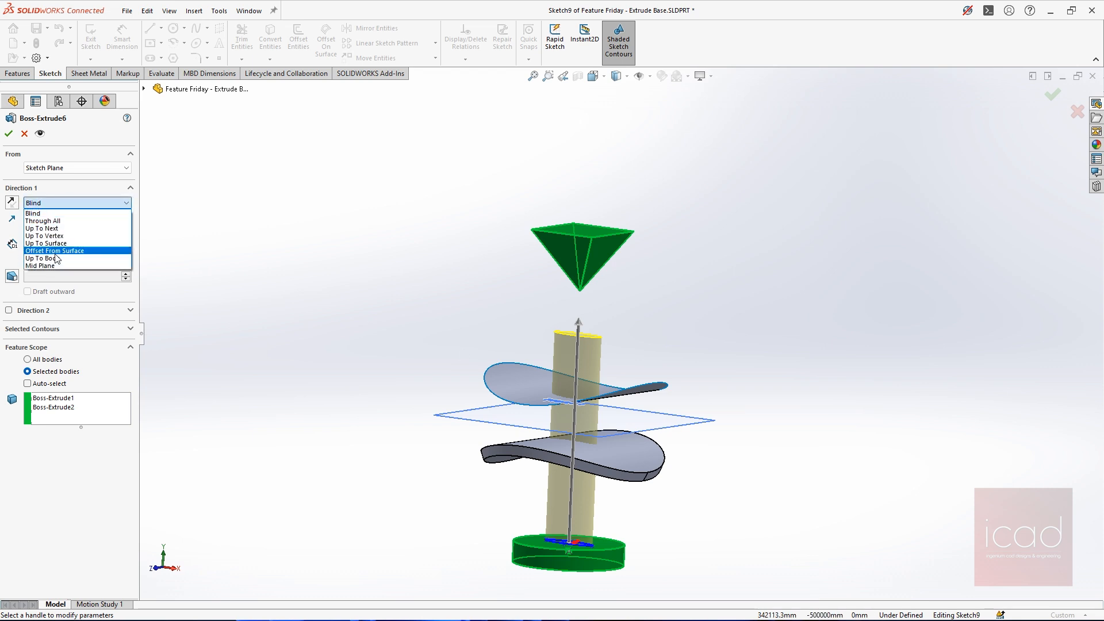
left_click(55, 251)
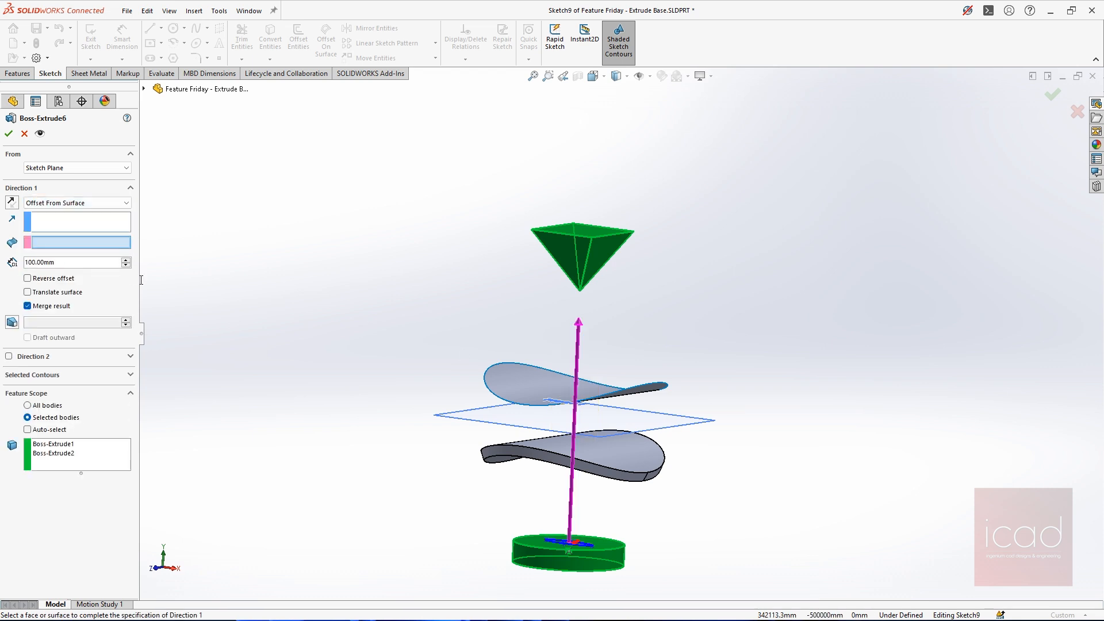
left_click(538, 424)
double_click(68, 261)
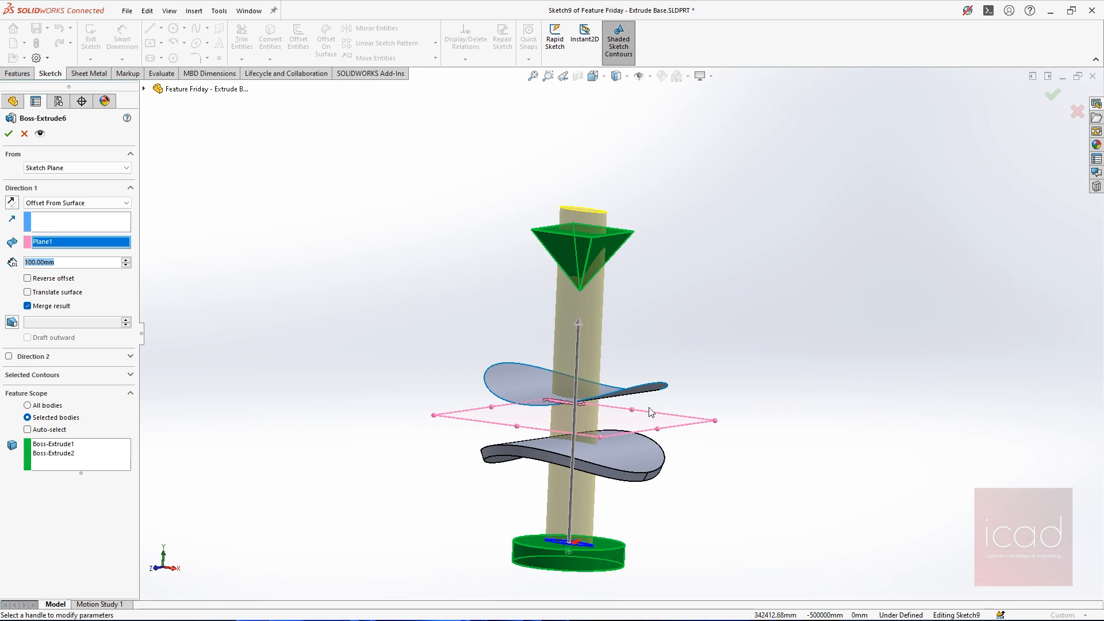
key("super")
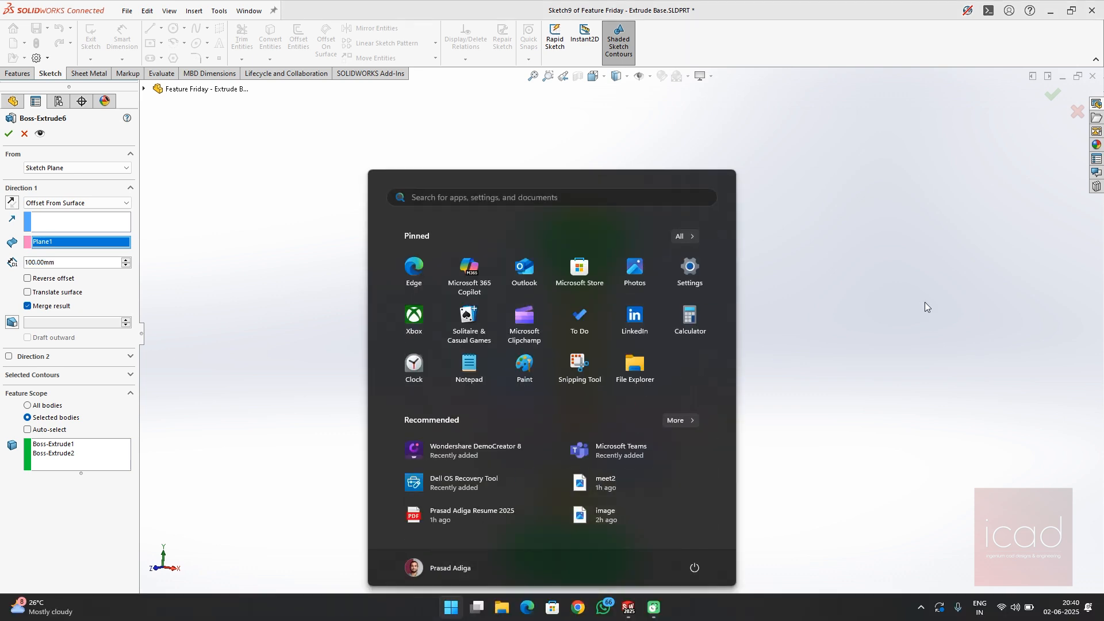
left_click(925, 302)
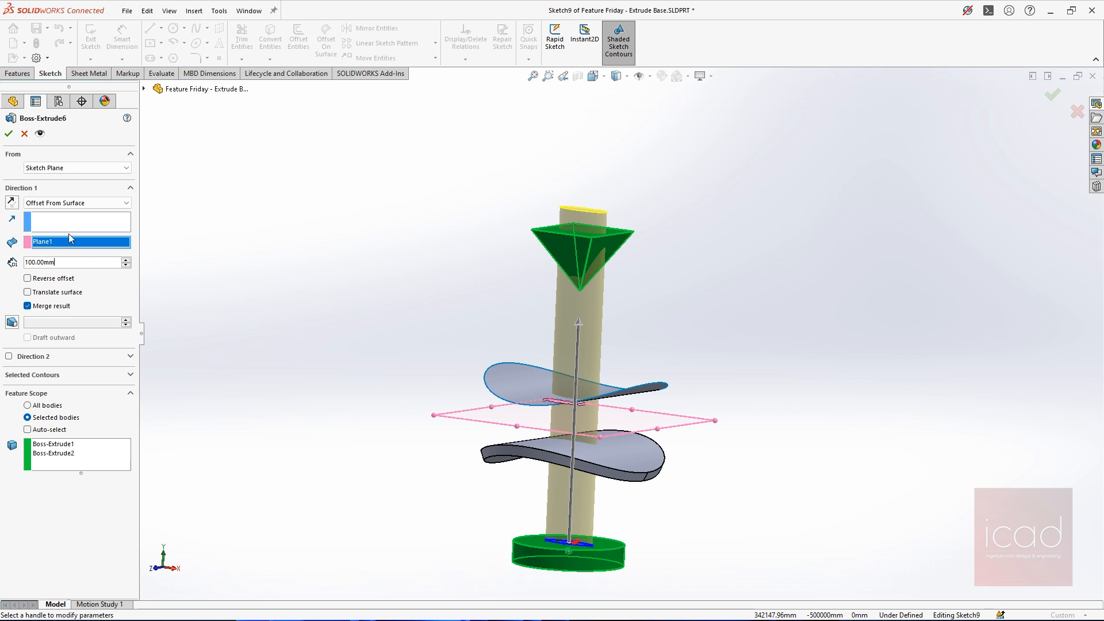
Set the offset distance from Plane1 to 50 mm and examine the preview near the disc
double_click(67, 263)
type("50")
key("Return")
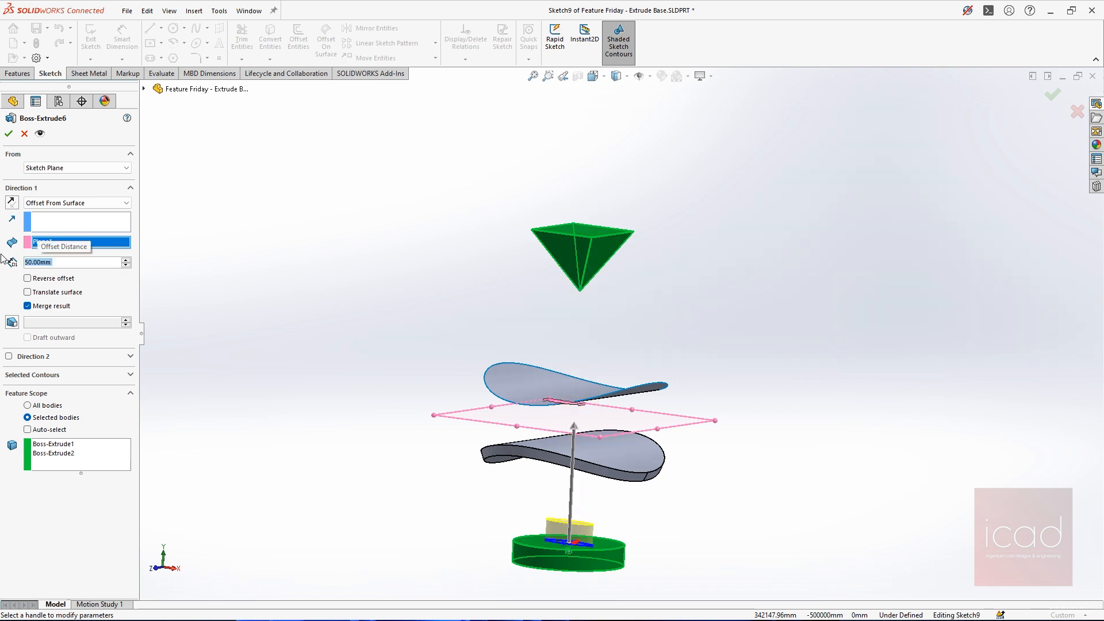
middle_click_drag(581, 353, 604, 371)
Switch the offset distance to 100 mm and back to 50 mm to compare the two previews
left_click(58, 264)
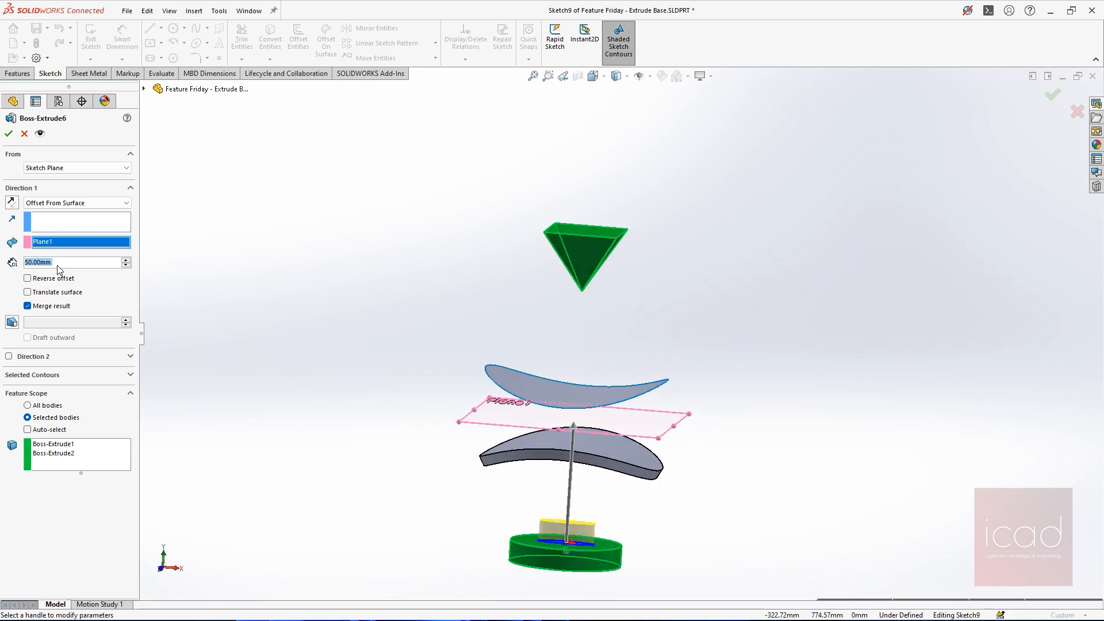
type("100")
key("Return")
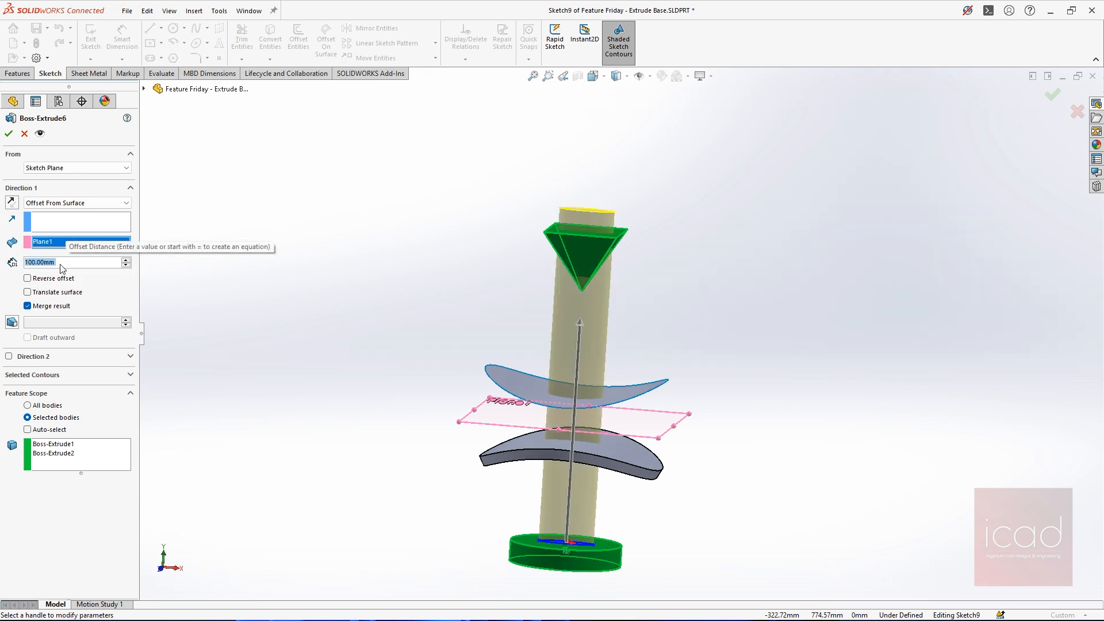
type("78")
key("BackSpace")
key("BackSpace")
type("50")
key("Return")
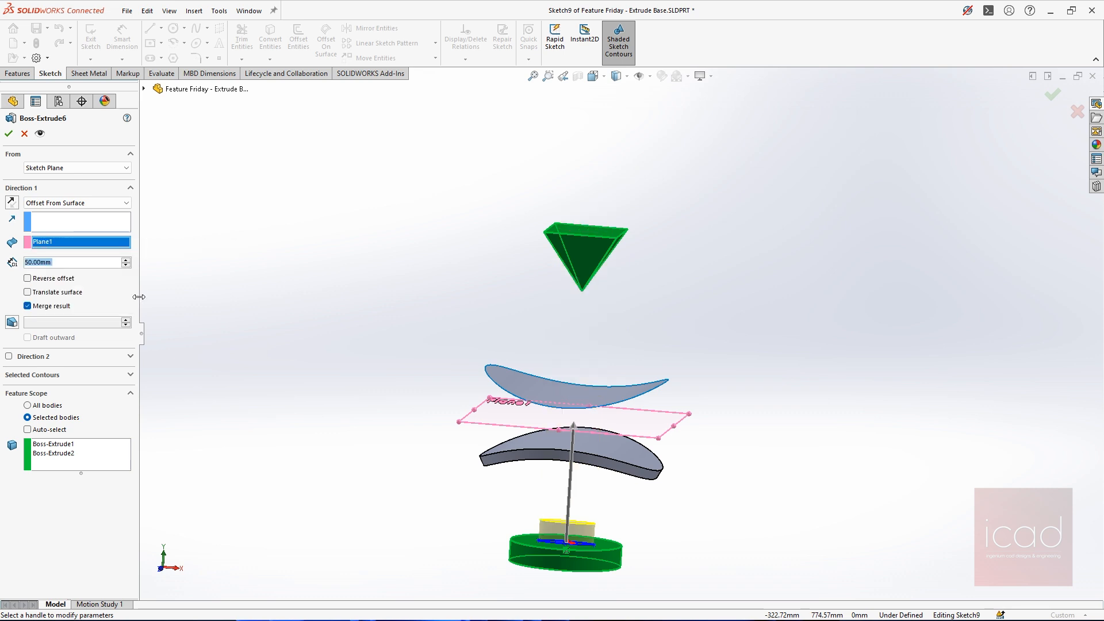
Turn Reverse offset on and off repeatedly to compare the extrusion ending above and below Plane1
middle_click_drag(769, 416, 765, 402)
left_click(56, 282)
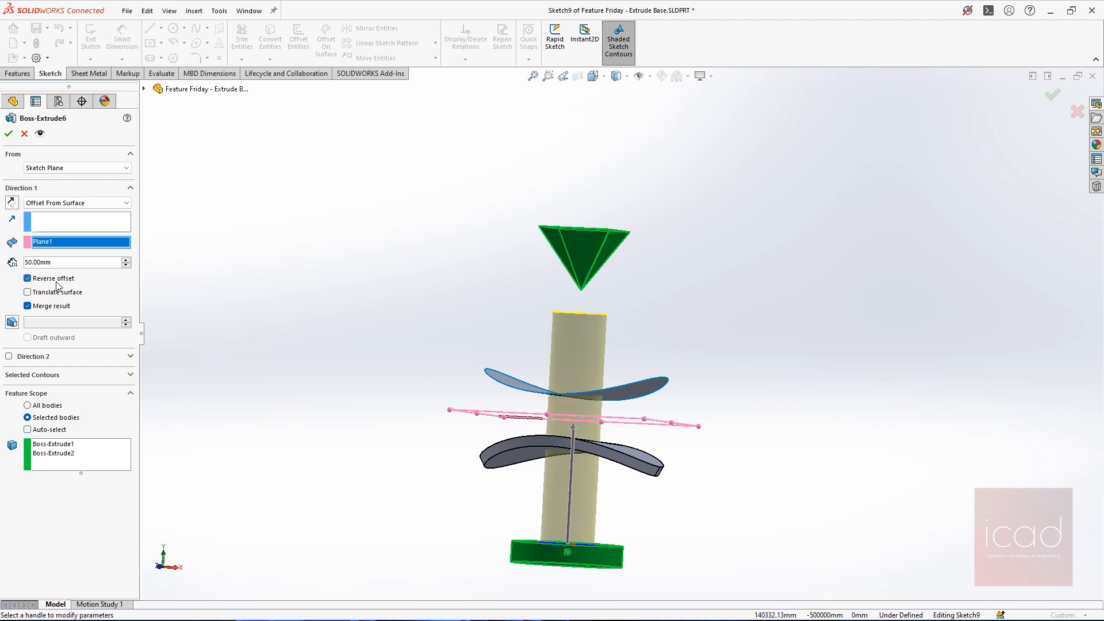
left_click(56, 281)
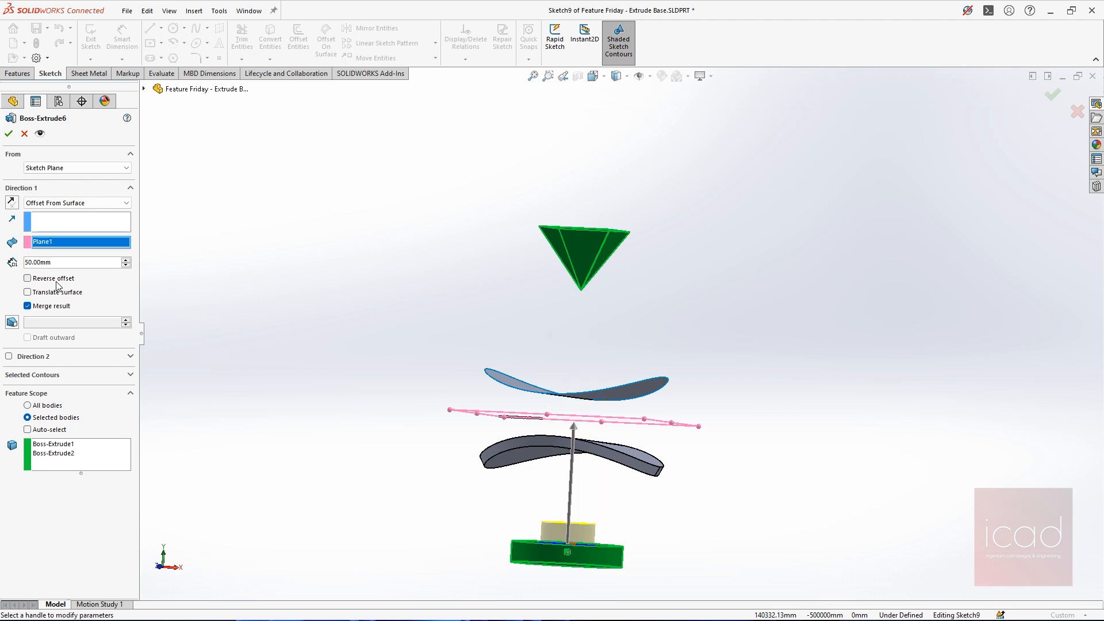
left_click(57, 281)
left_click(57, 282)
Check the preview in the front view and accept the ellipse extrusion with the 50 mm offset from Plane1
scroll(575, 506, "down", 2)
scroll(584, 513, "up", 3)
scroll(589, 425, "down", 4)
mouse_move(644, 379)
middle_mouse_down()
mouse_move(729, 343)
mouse_move(713, 334)
middle_mouse_up()
key("ctrl+1")
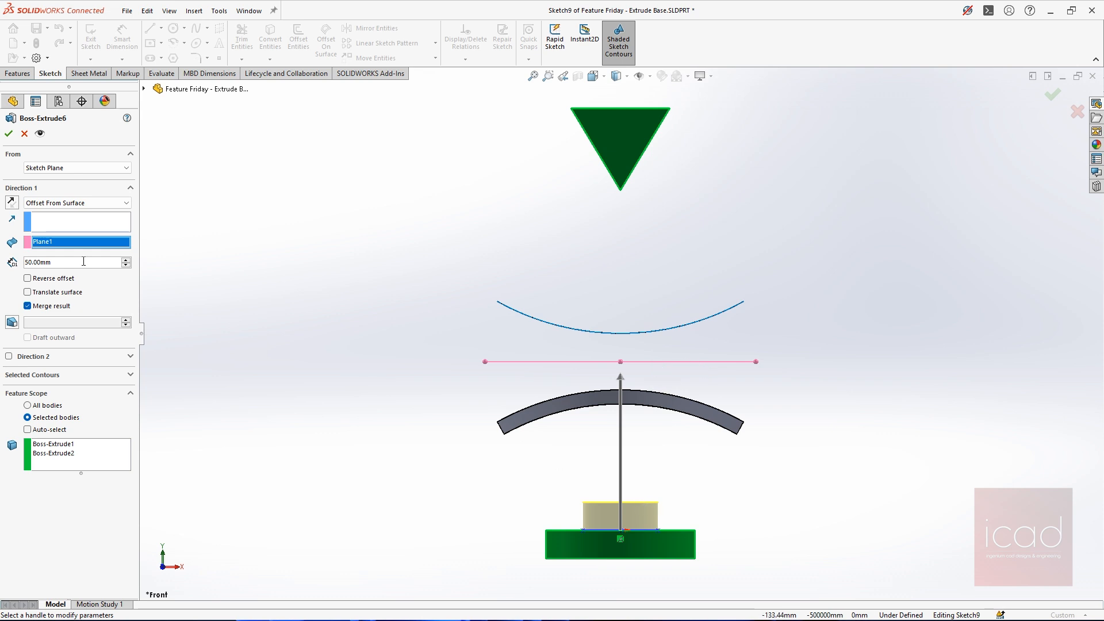
left_click(9, 133)
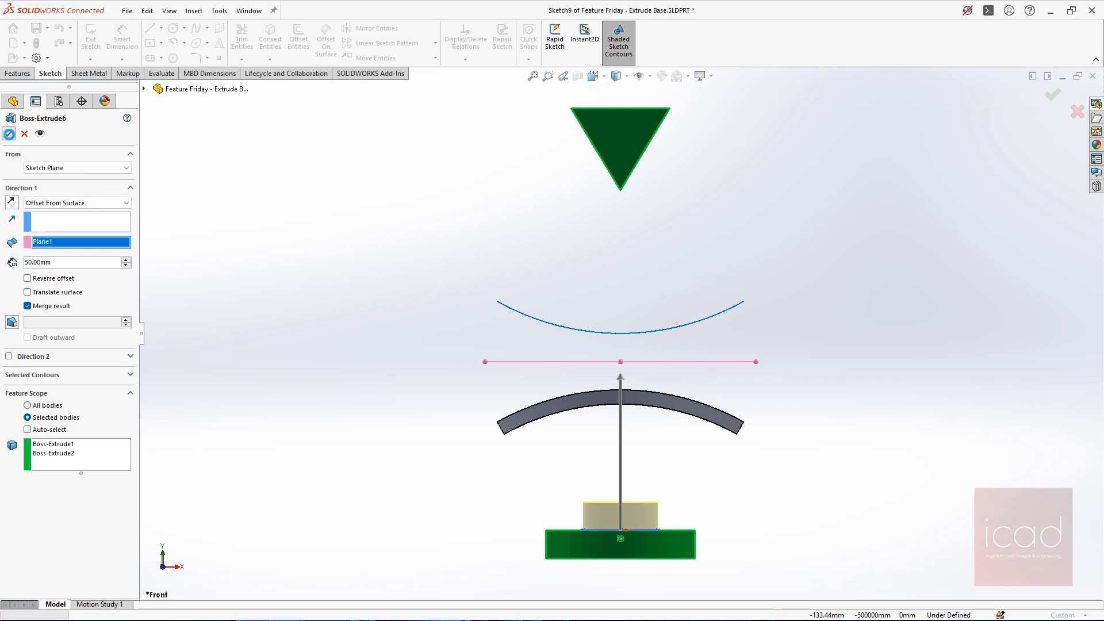
Measure the distance between the elliptical boss's top face and Plane1, and close the measurement
middle_click_drag(702, 483, 709, 502)
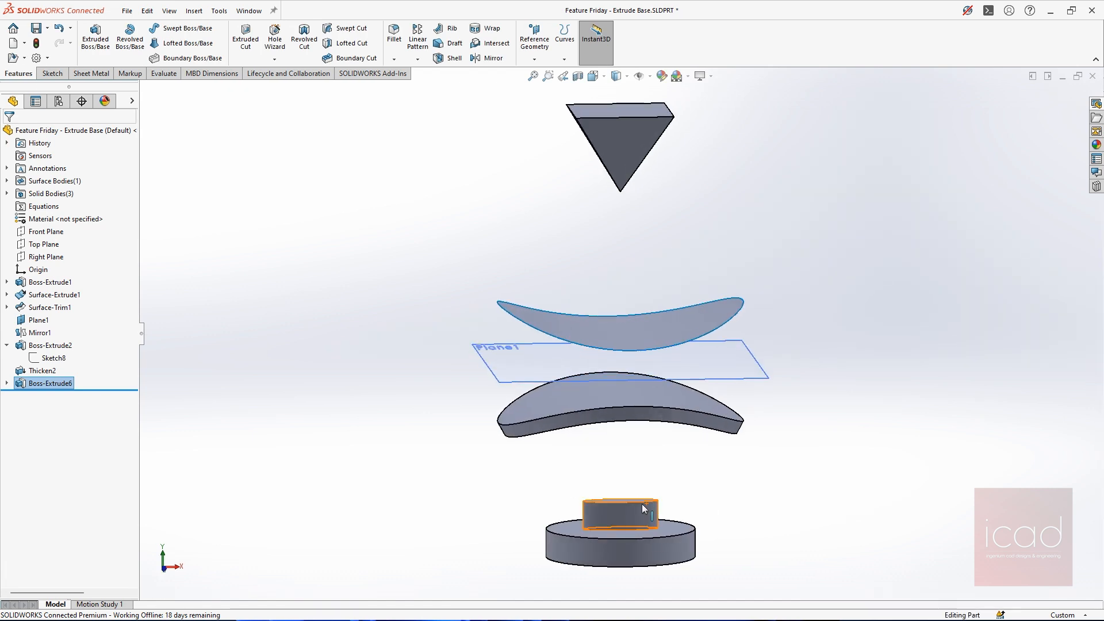
scroll(647, 514, "down", 5)
left_click(562, 458)
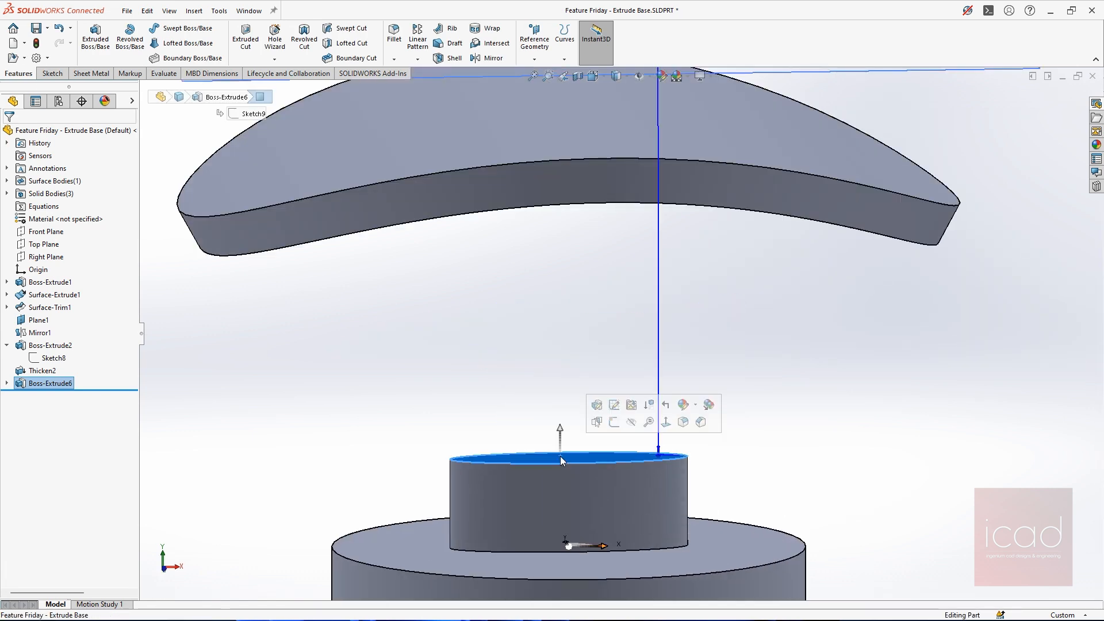
scroll(621, 333, "up", 5)
left_click(712, 242, "ctrl")
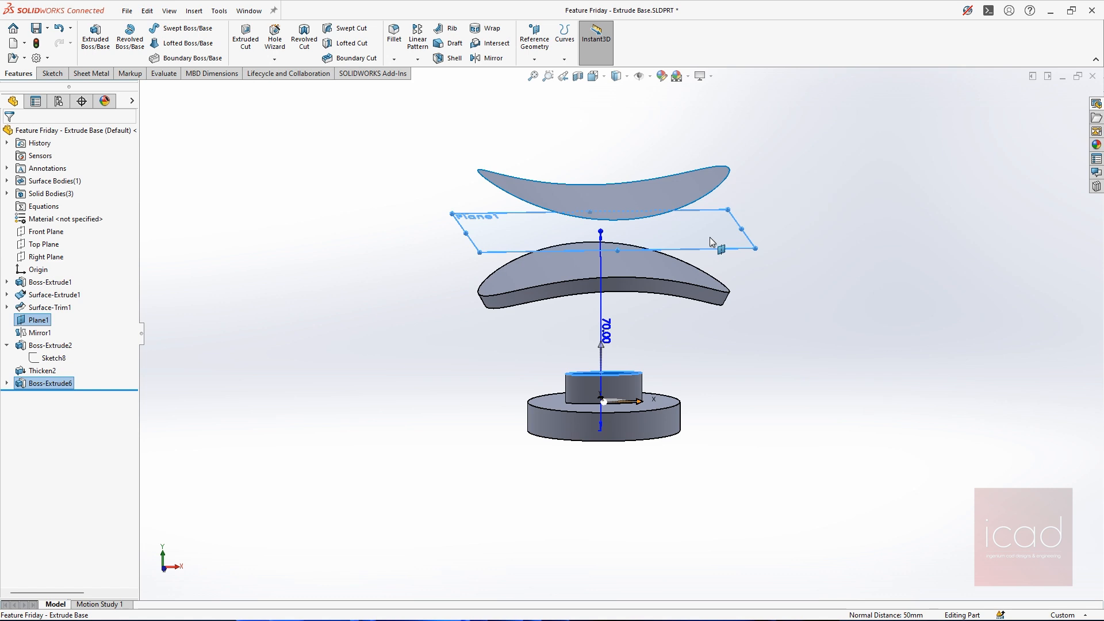
left_click(164, 73)
left_click(204, 28)
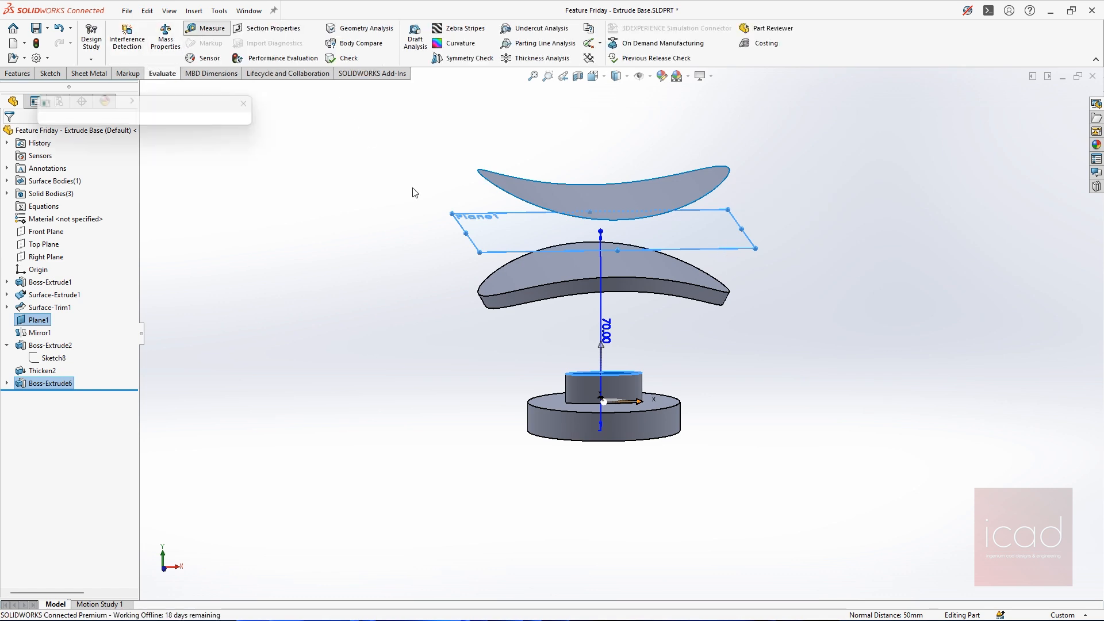
middle_click_drag(794, 433, 763, 367)
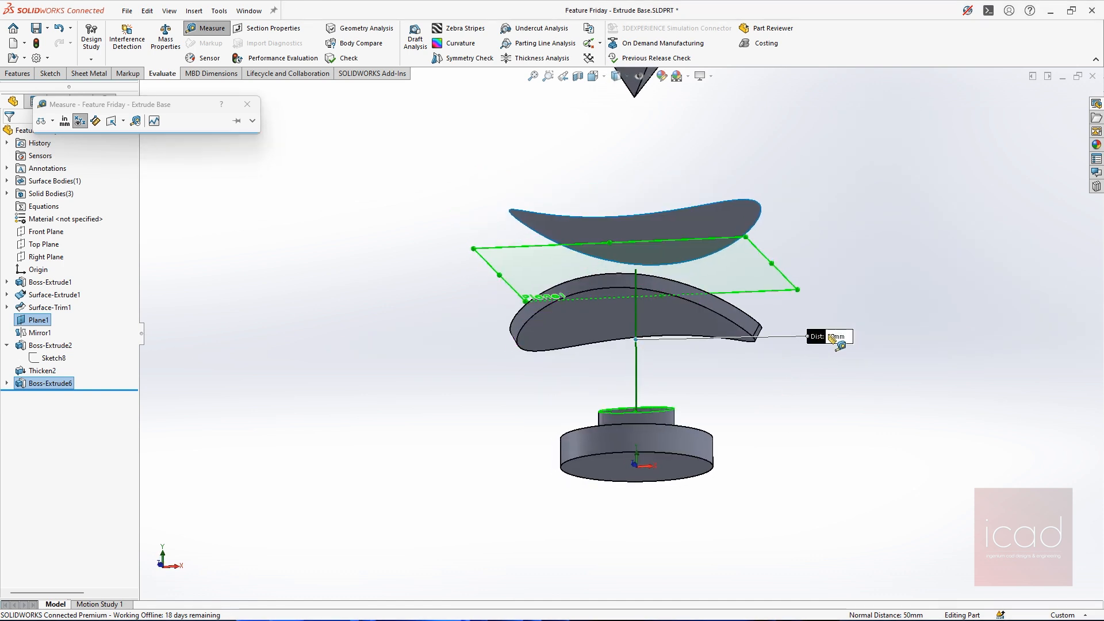
left_click(247, 104)
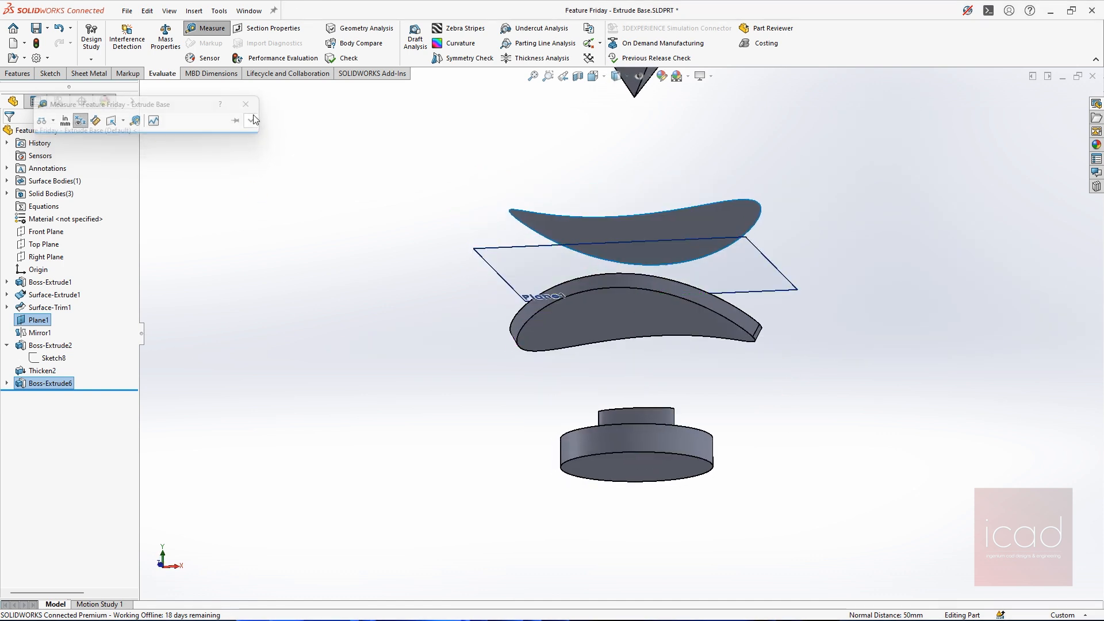
Reopen the elliptical boss extrusion for editing and turn on Reverse offset to check it ending above Plane1
left_click(49, 382)
left_click(55, 347)
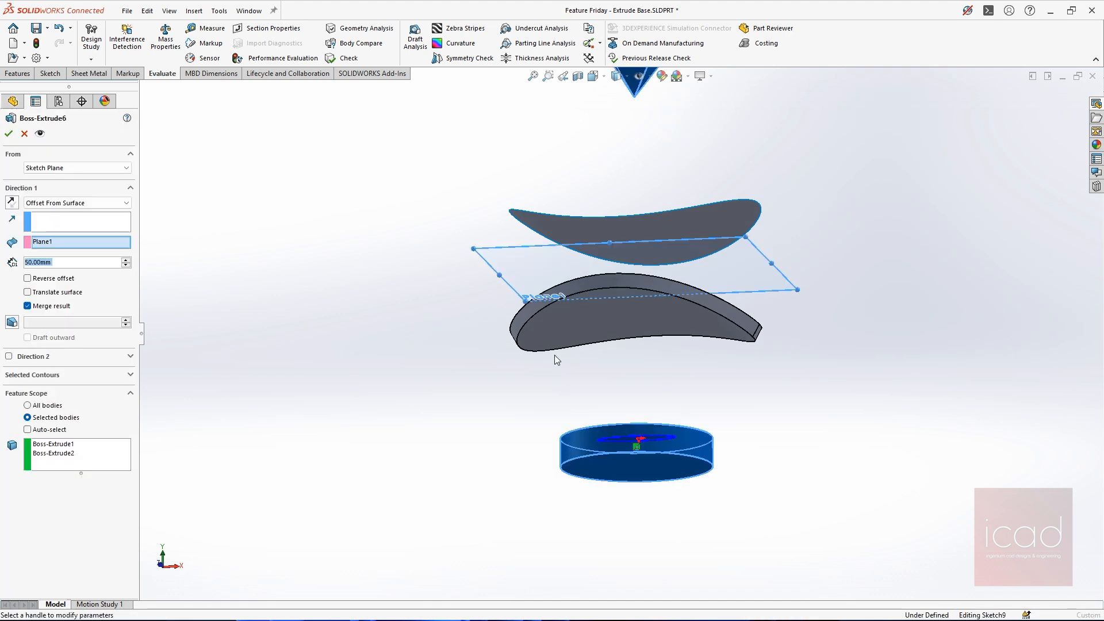
left_click(40, 279)
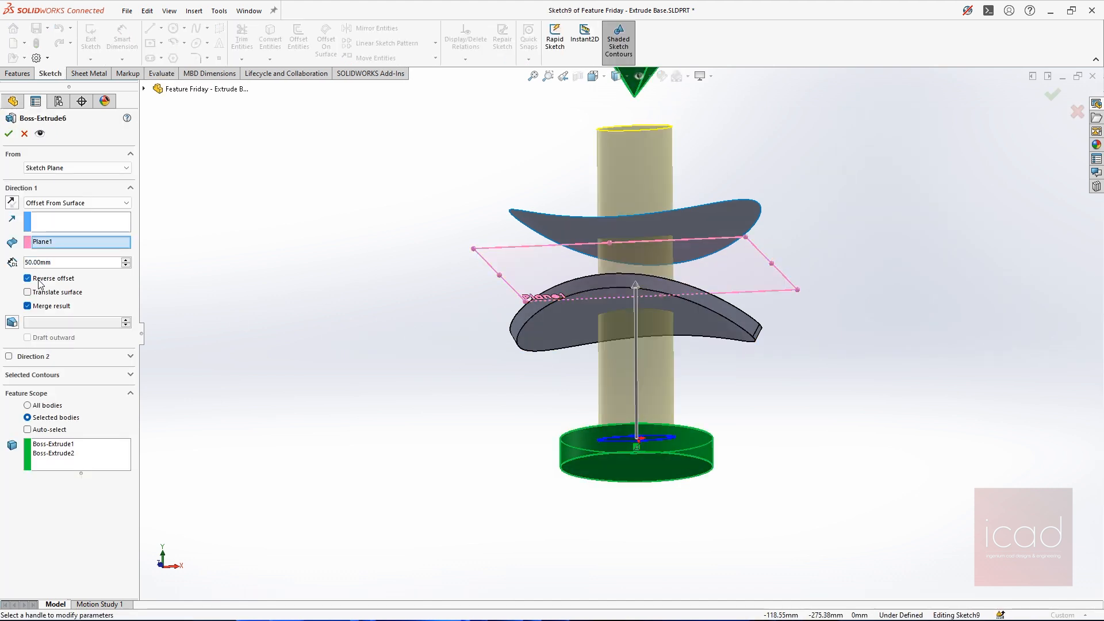
middle_click_drag(813, 341, 801, 386)
scroll(801, 387, "up", 1)
scroll(801, 386, "down", 1)
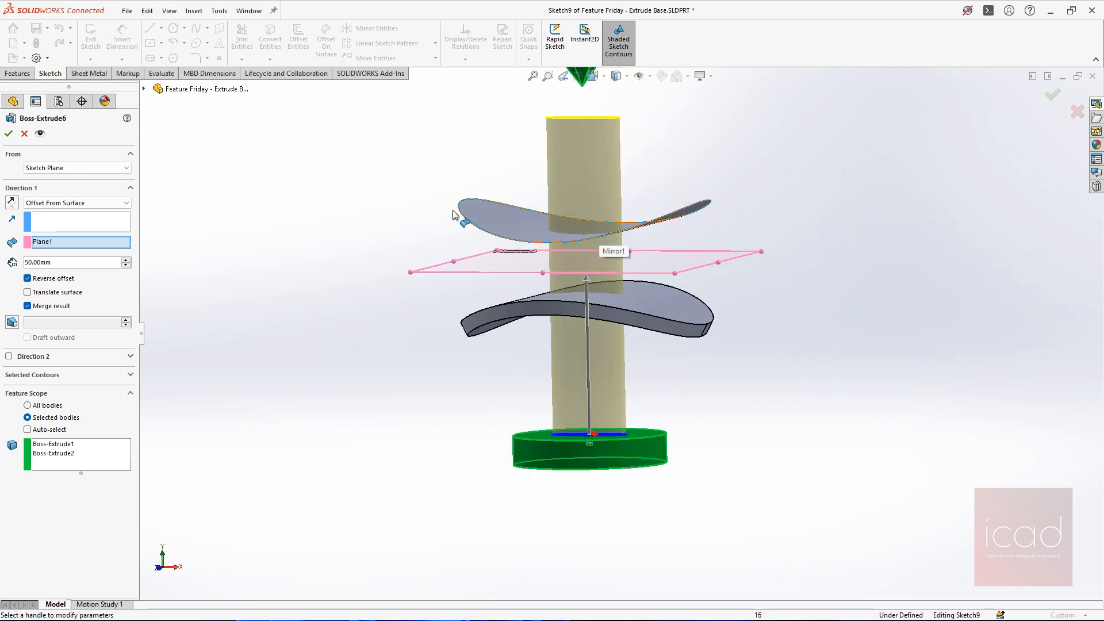
Try a 100 mm offset distance, turn off Reverse offset, and return the distance to 50 mm
left_click_drag(54, 262, 1, 247)
type("100")
key("Return")
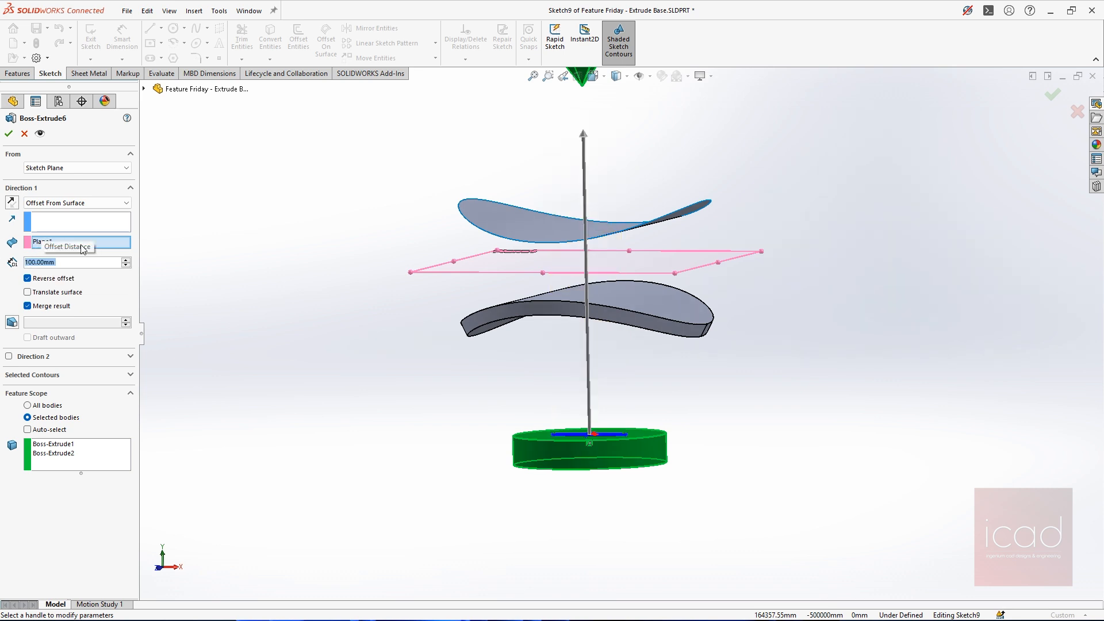
left_click(51, 278)
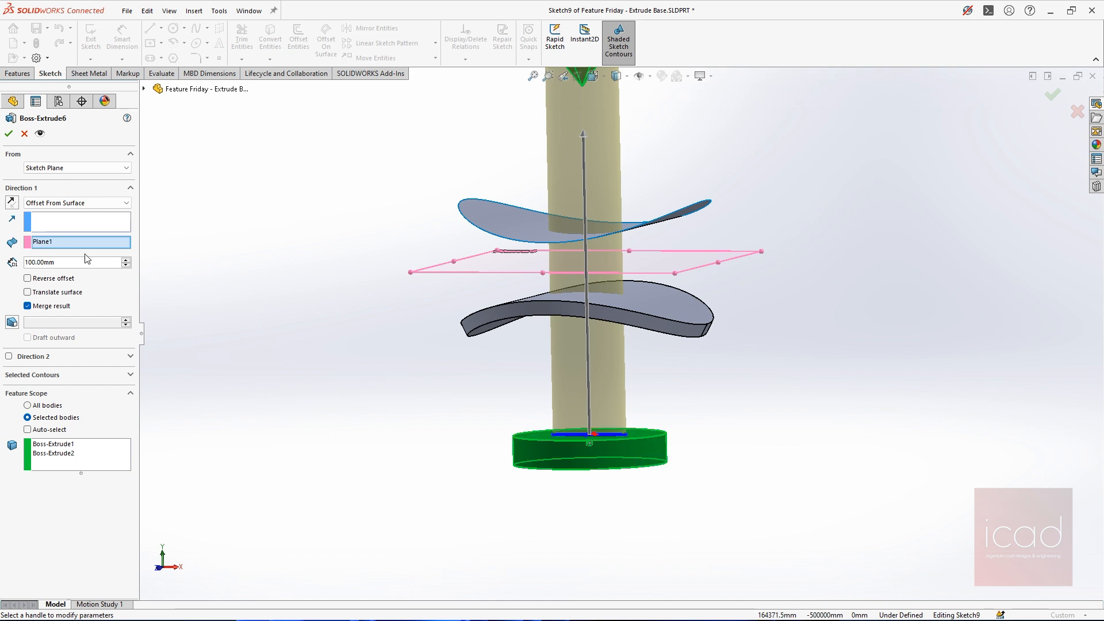
double_click(58, 262)
type("50")
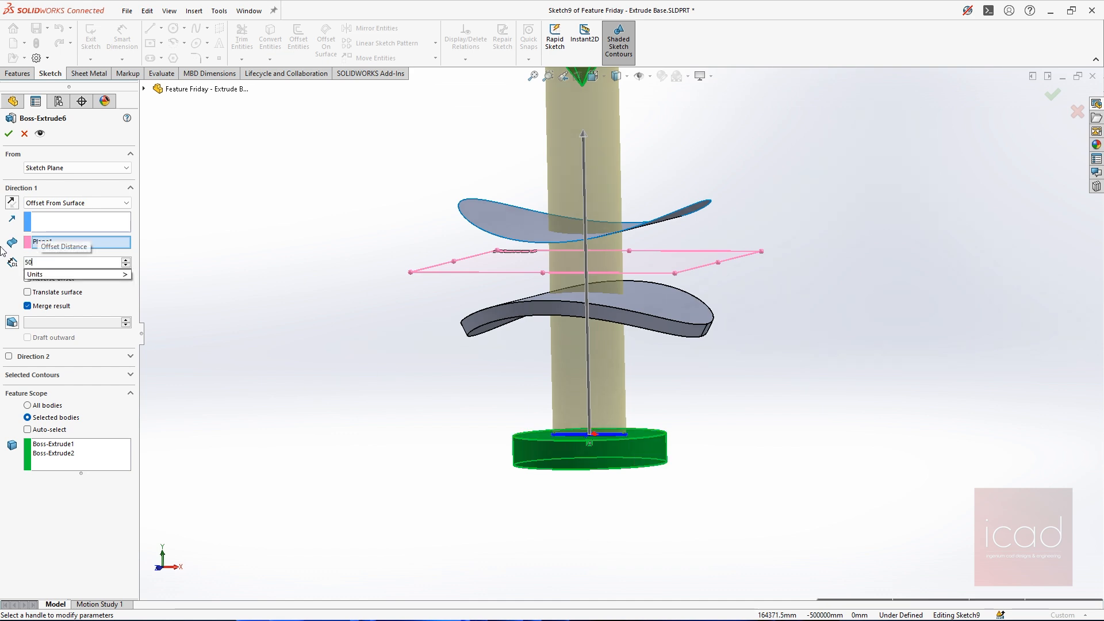
key("Return")
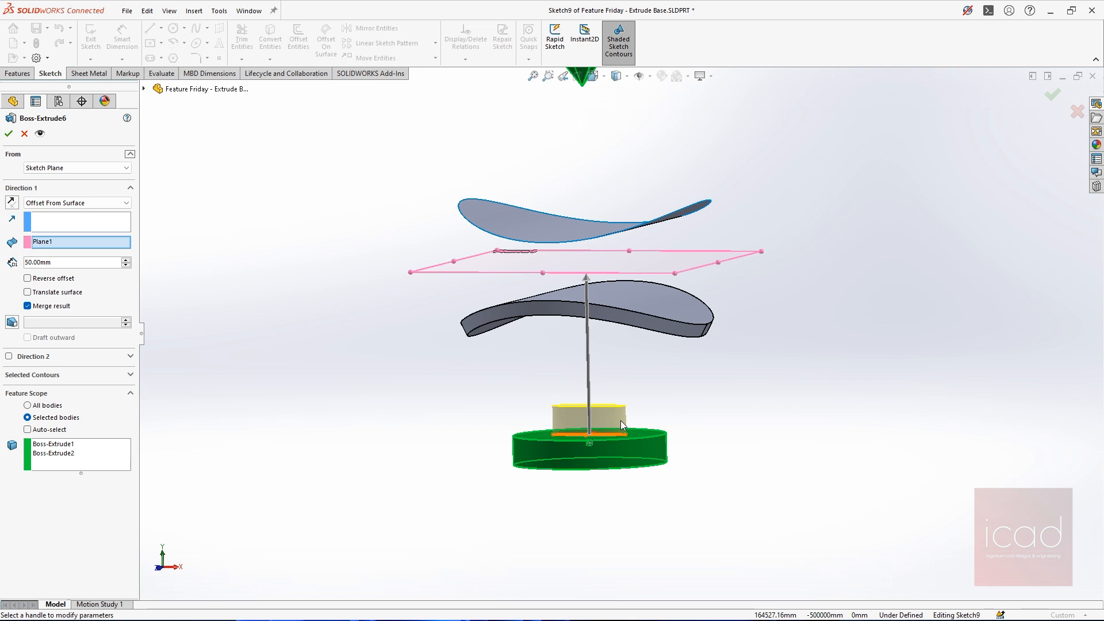
Try the Up To Body end condition, ending the ellipse extrusion at the inverted pyramid and at the thickened curved plate
left_click(47, 204)
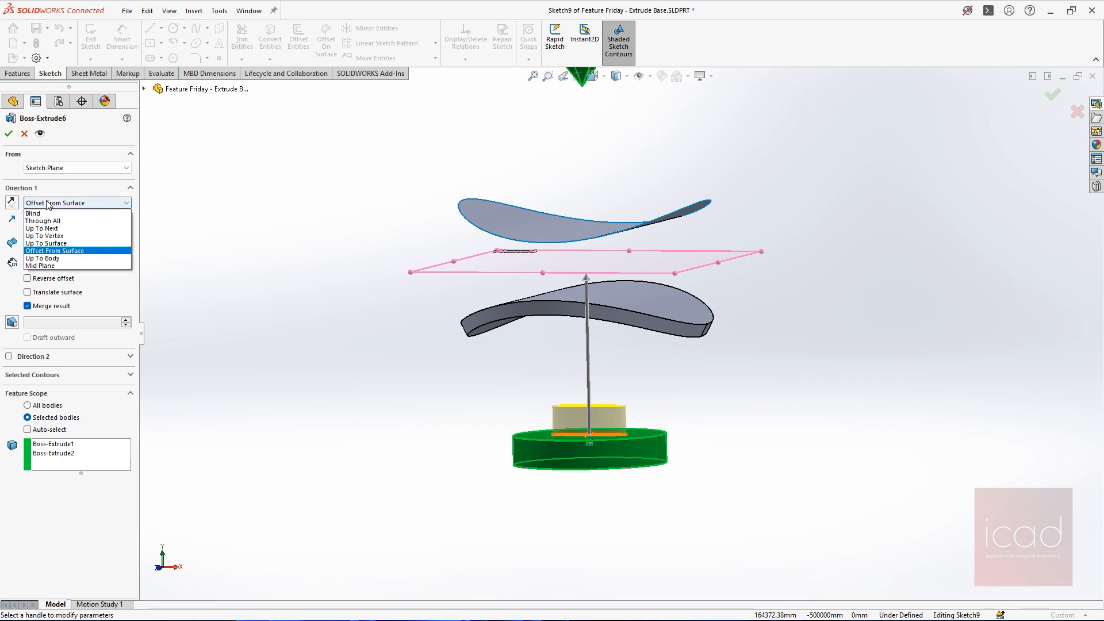
left_click(48, 260)
scroll(655, 365, "up", 6)
middle_click_drag(699, 327, 631, 323)
scroll(721, 359, "down", 3)
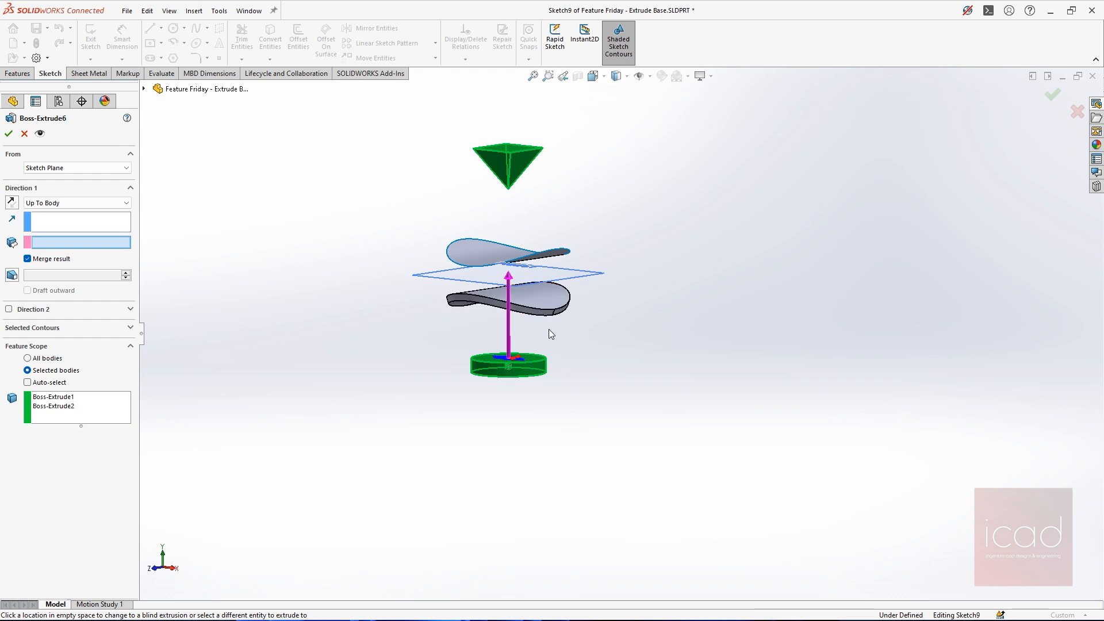
left_click(520, 171)
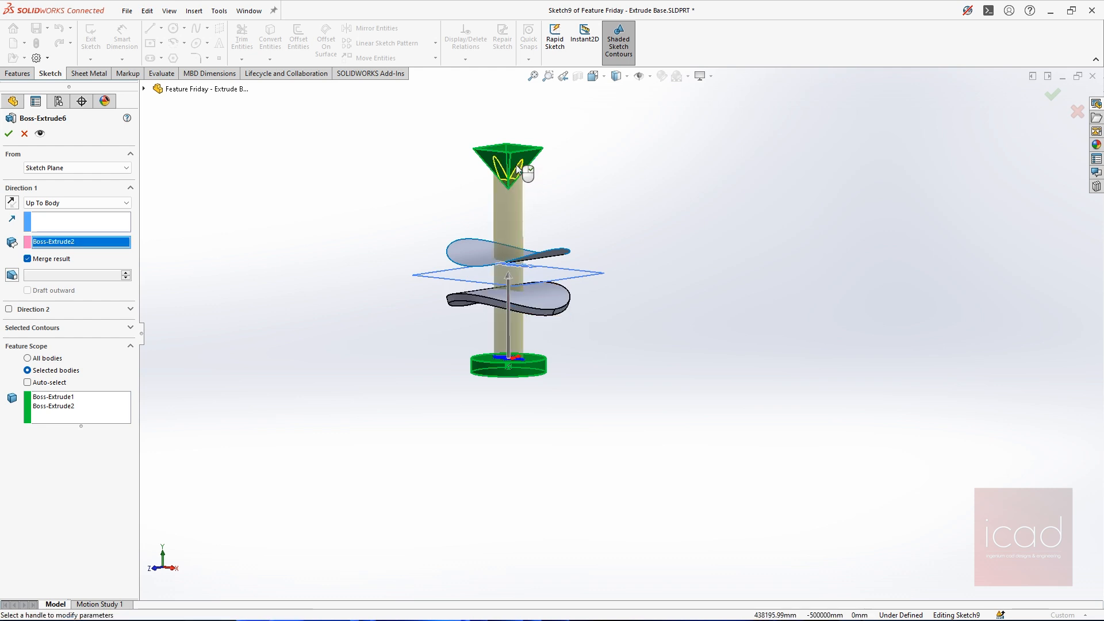
left_click(533, 307)
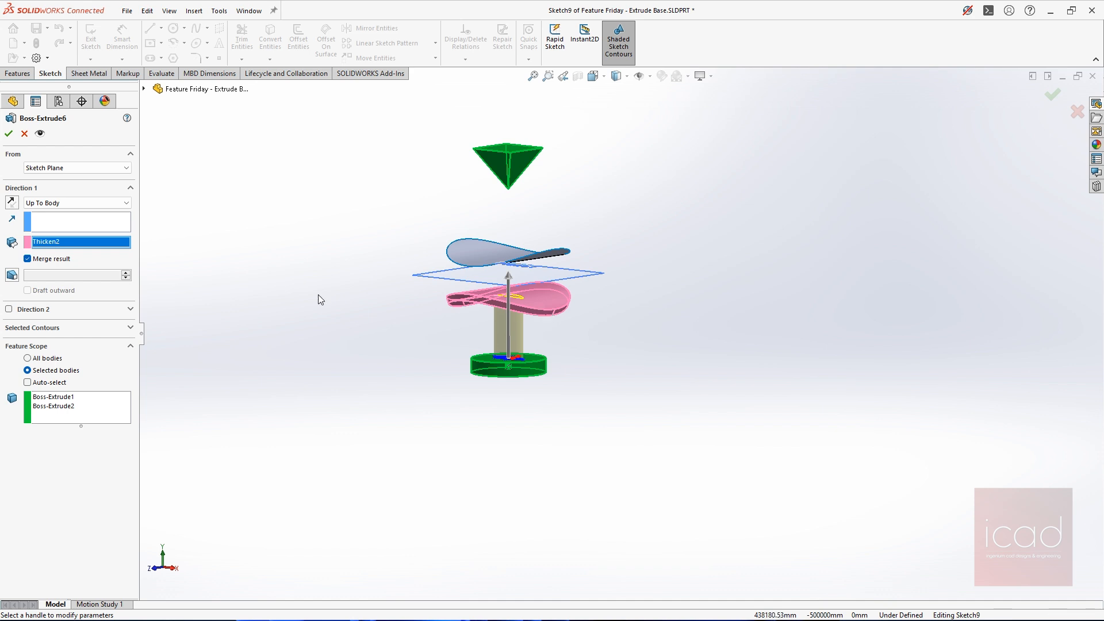
scroll(486, 190, "down", 1)
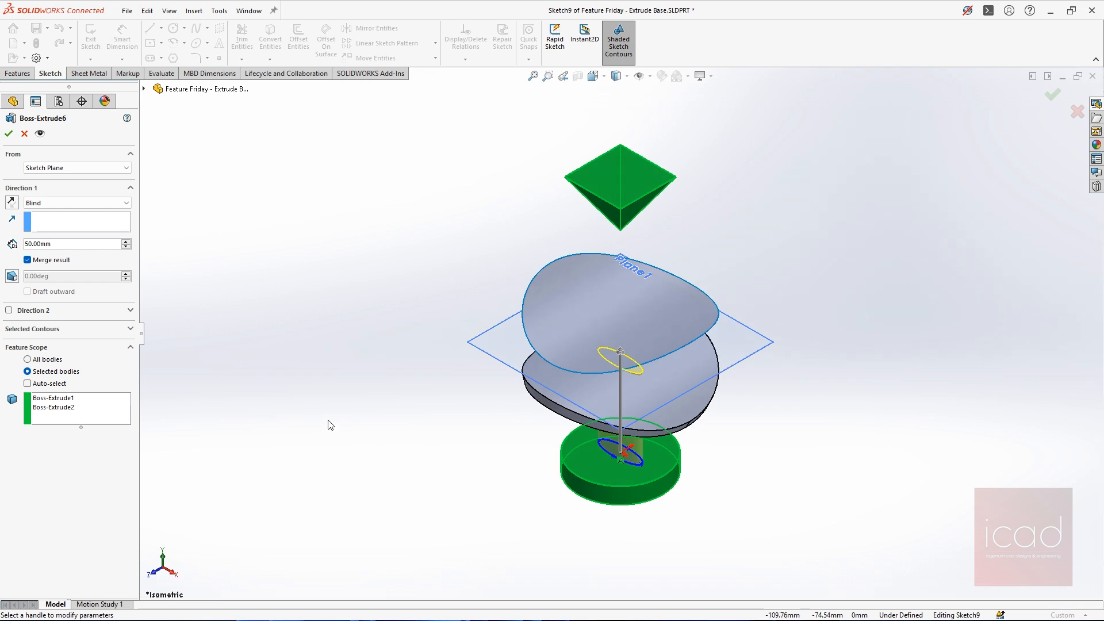
Turn on a 1-degree draft for the 50 mm Blind extrusion and check the taper in the front view
left_click(11, 277)
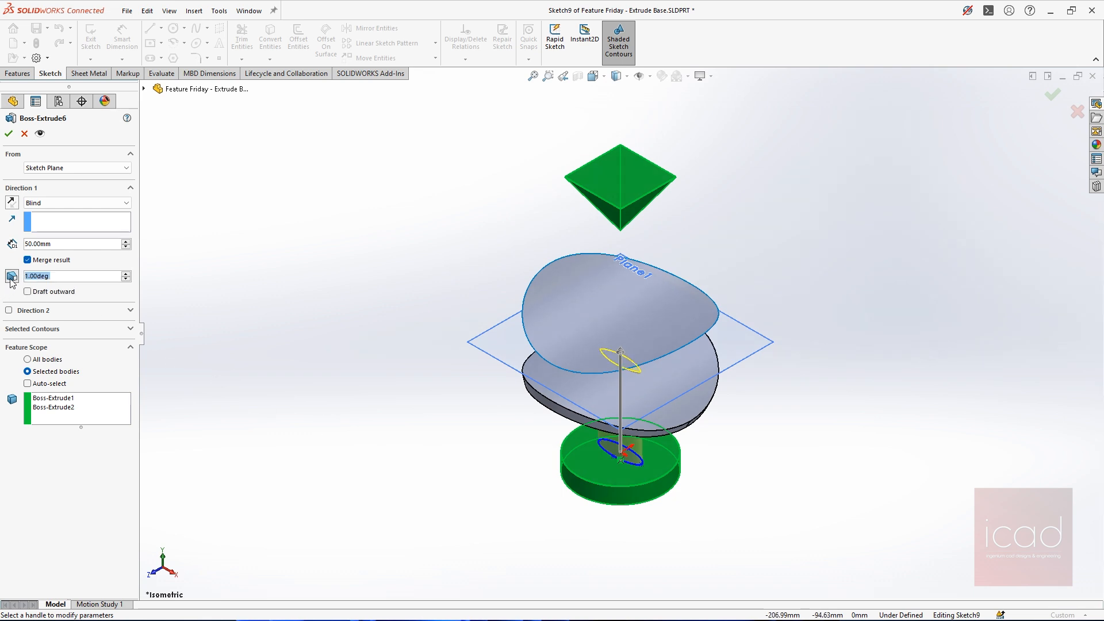
scroll(703, 475, "down", 2)
middle_click_drag(702, 475, 718, 283)
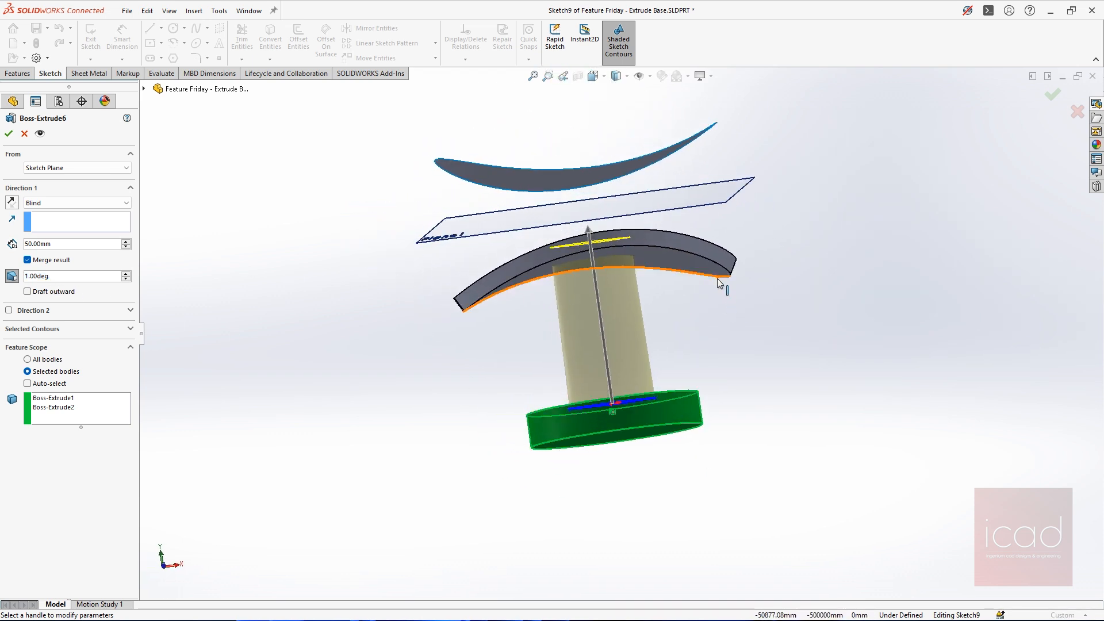
key("ctrl+1")
scroll(653, 448, "up", 2)
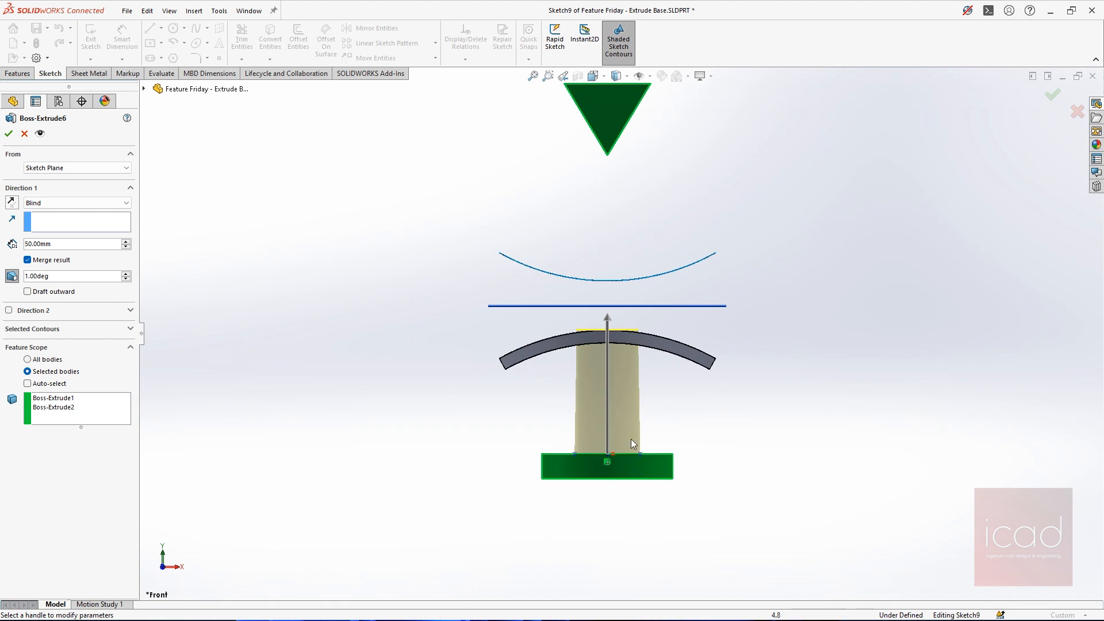
scroll(633, 440, "down", 5)
scroll(726, 221, "up", 2)
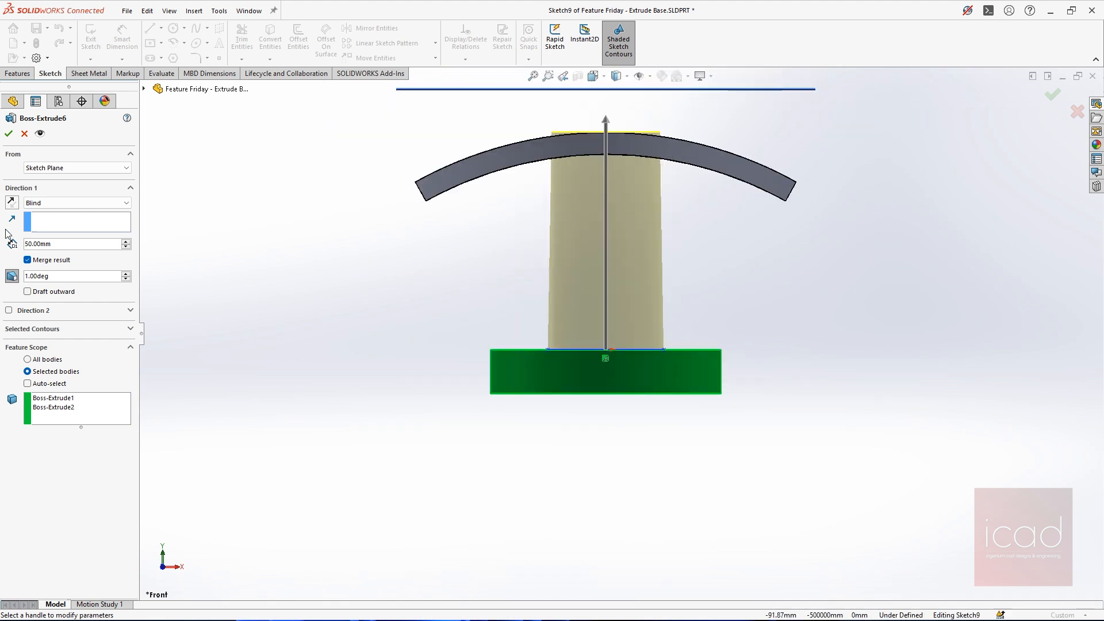
Try the extrusion with a 2-degree draft, lower the draft angle to 1 degree and accept the feature
left_click(126, 274)
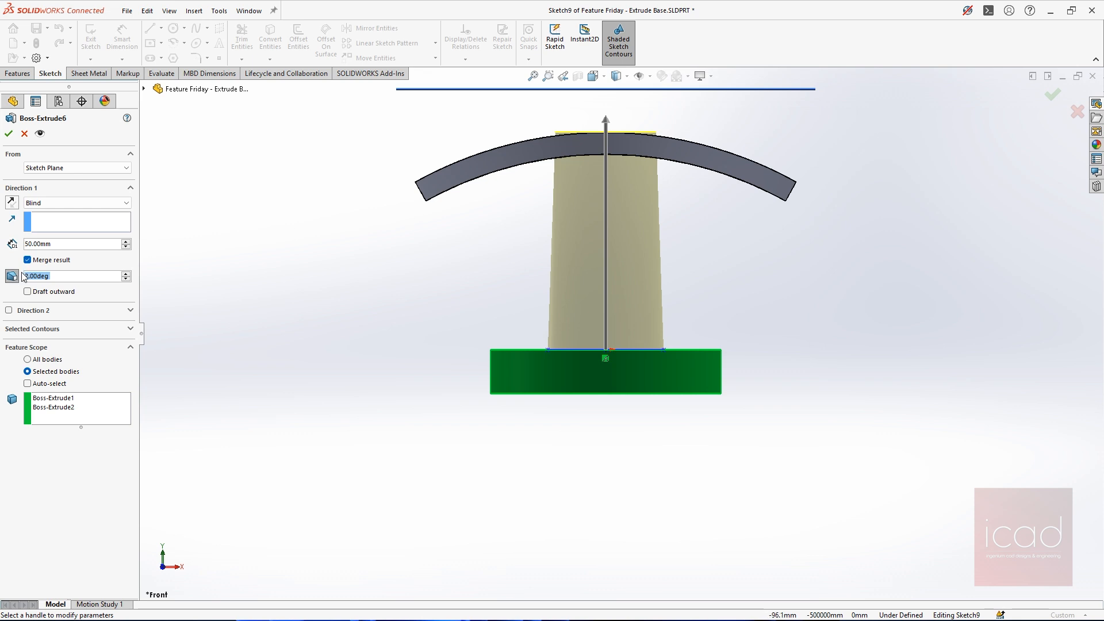
left_click(14, 278)
left_click(12, 278)
left_click(8, 132)
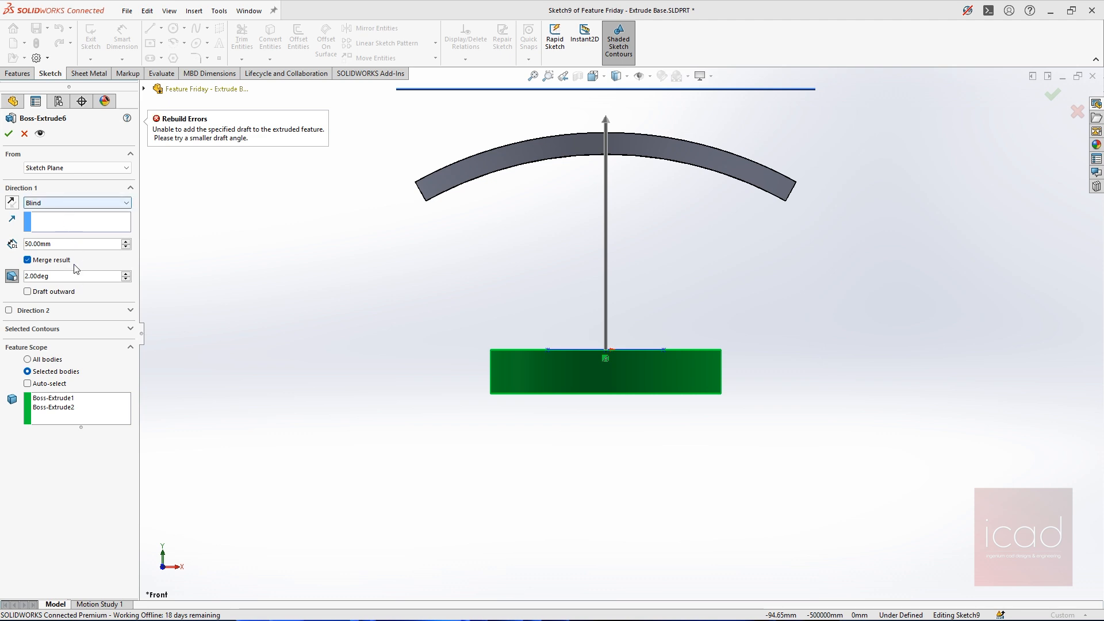
left_click(125, 279)
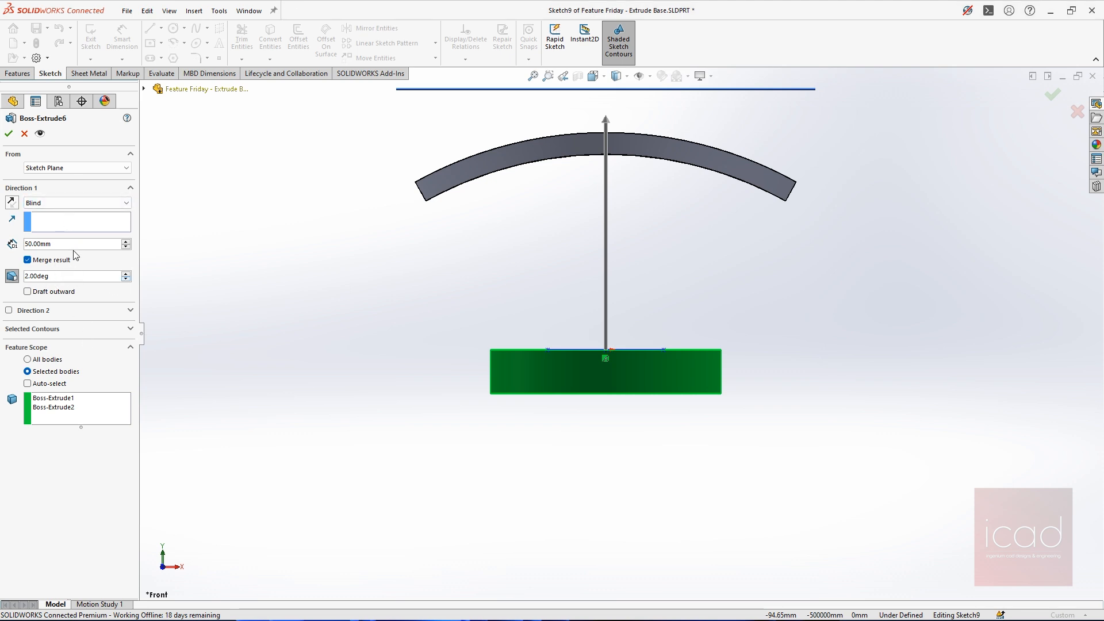
left_click(9, 133)
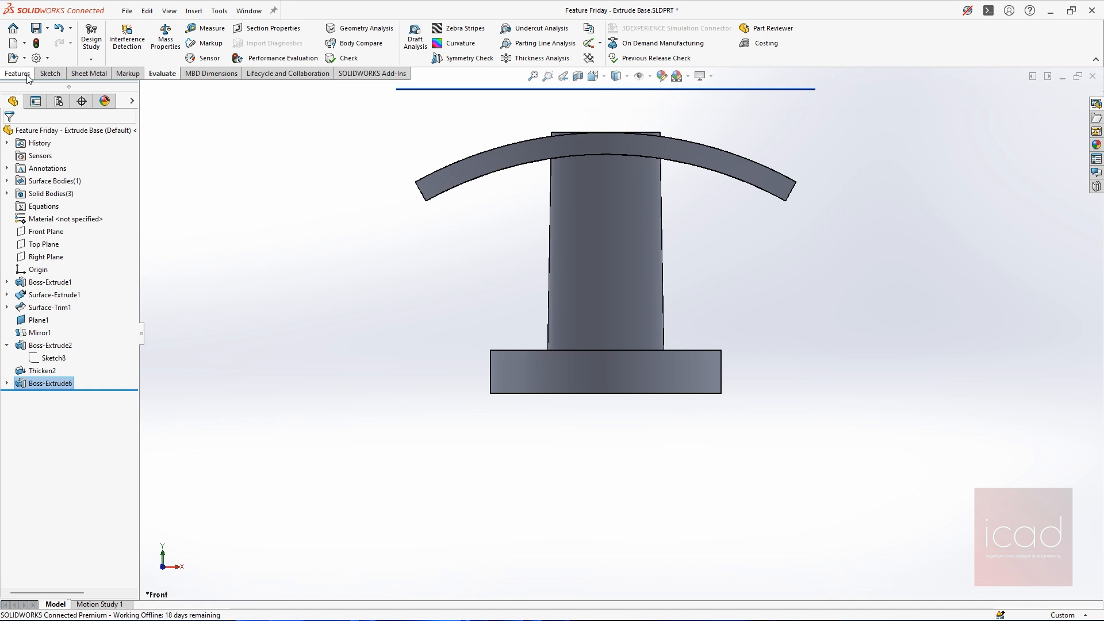
Draw a freehand markup along the boss's tapered sides, noting θ = 1 per side and 2θ = 2 overall, and close the markup
left_click(127, 74)
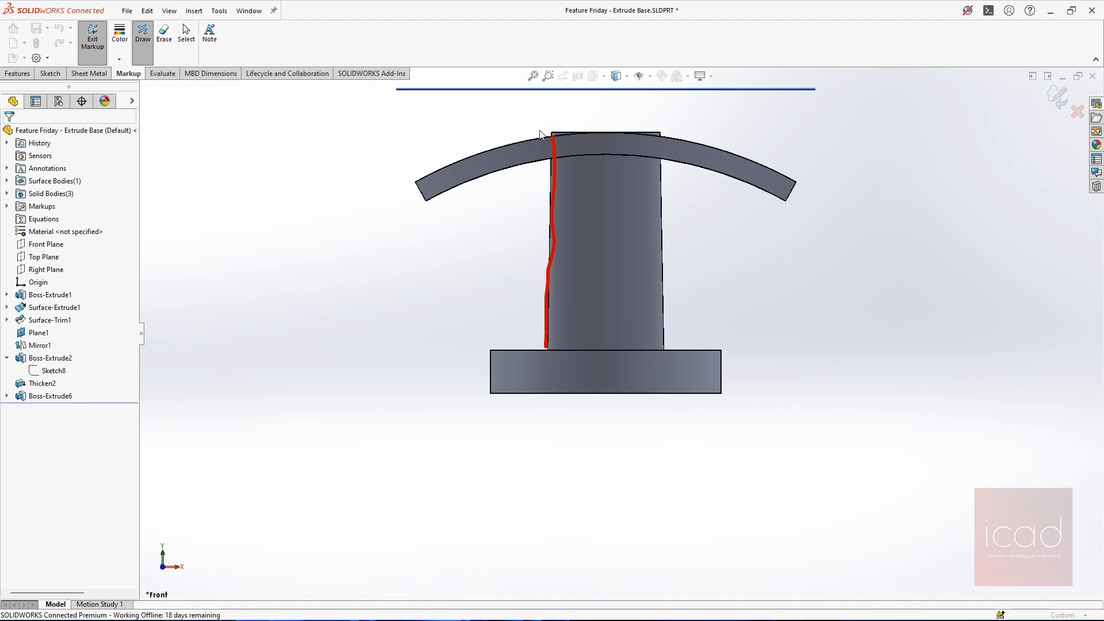
left_click_drag(537, 180, 534, 228)
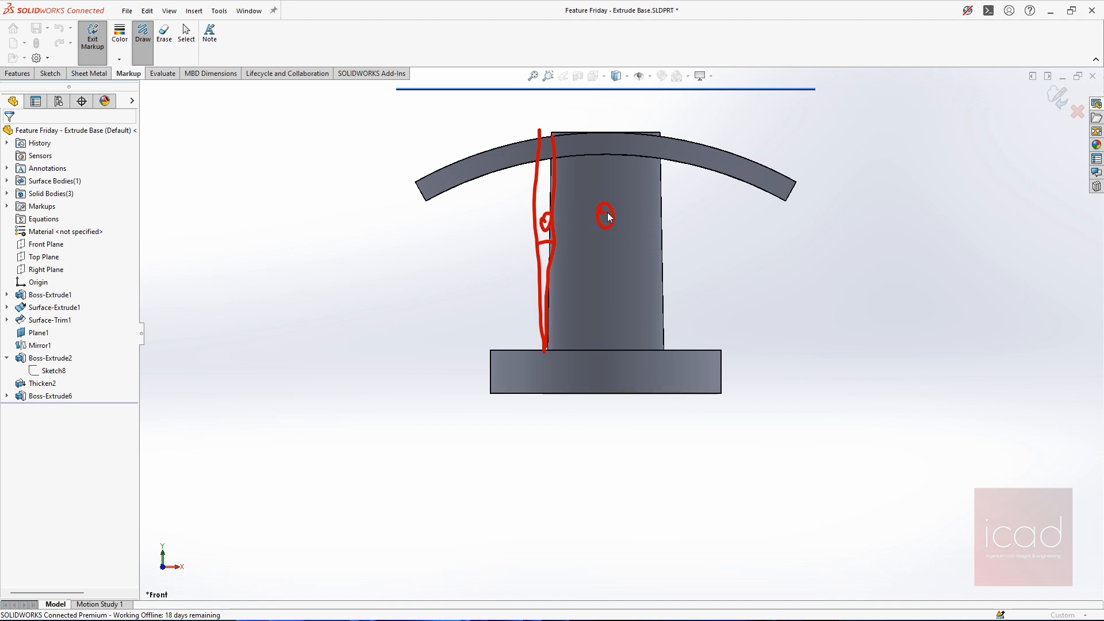
left_click_drag(646, 195, 644, 225)
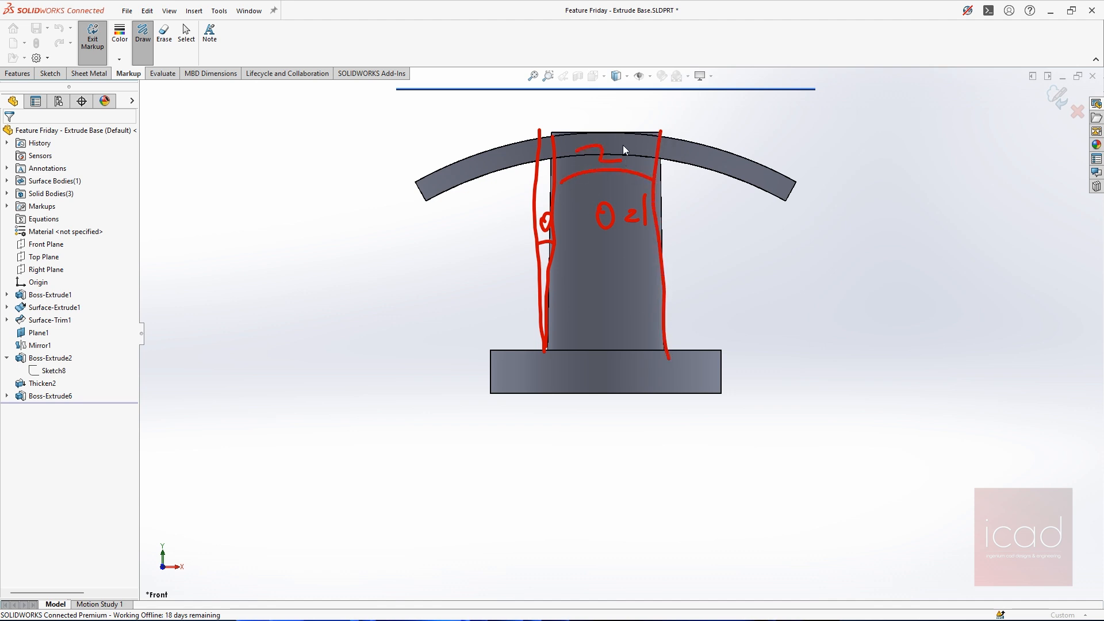
left_click_drag(634, 138, 644, 154)
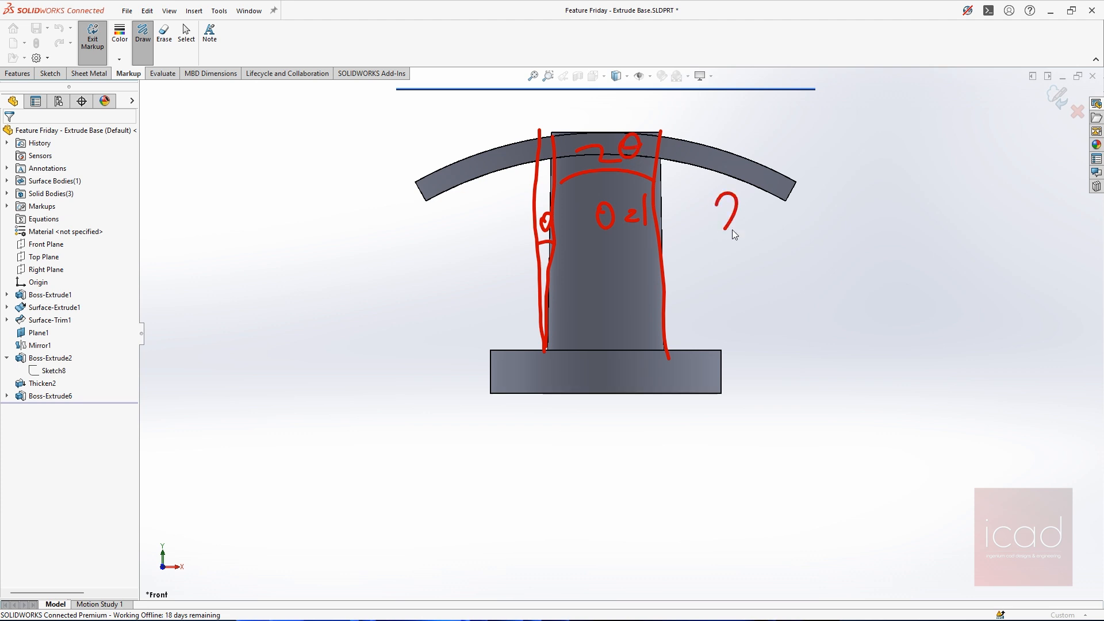
left_click(1062, 93)
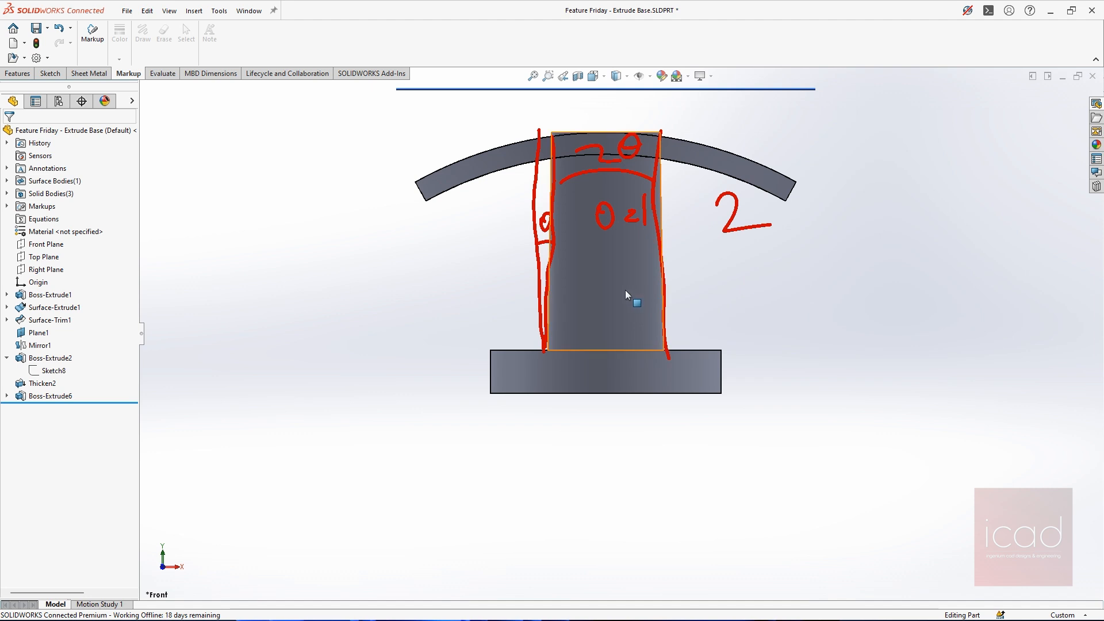
Delete the drafted elliptical boss feature while keeping its sketch
middle_click_drag(567, 280, 653, 291)
left_click(530, 293)
key("Escape")
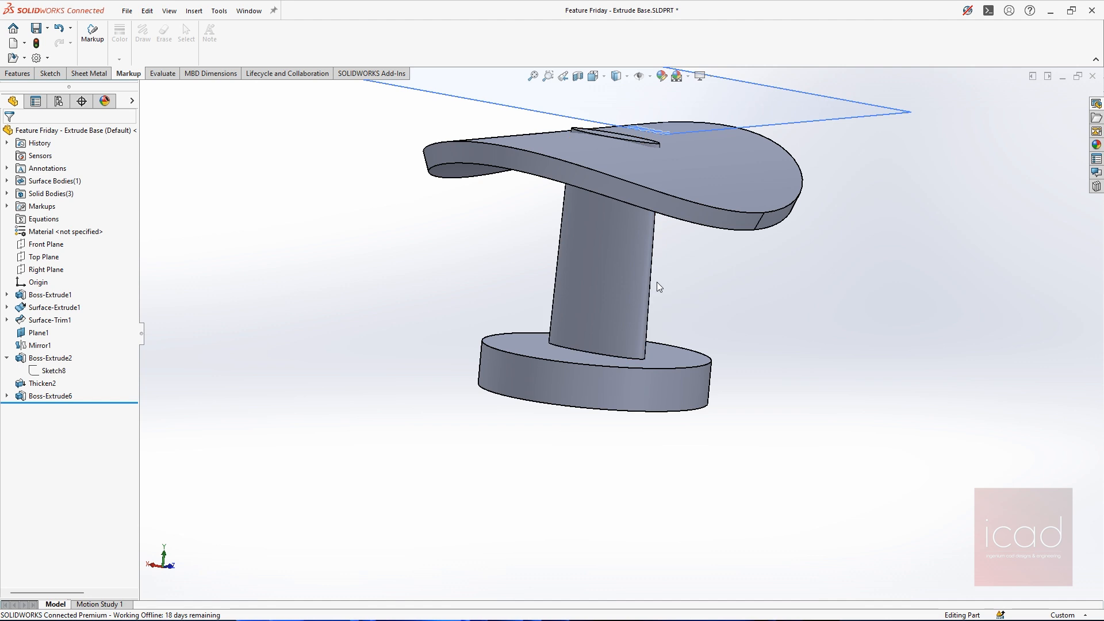
left_click(599, 333)
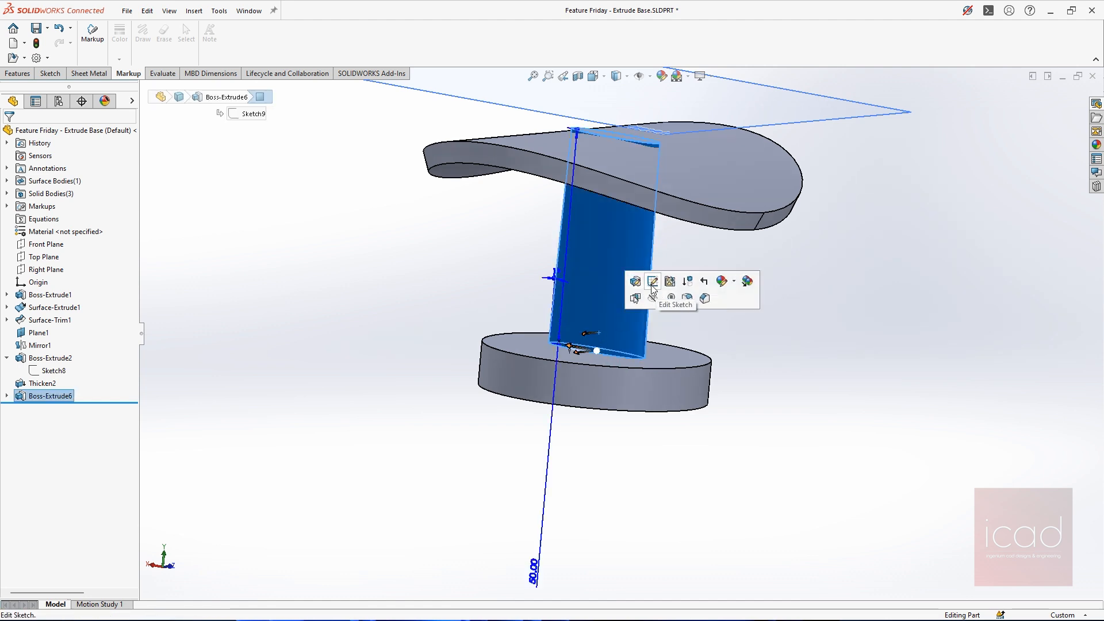
key("Delete")
key("Return")
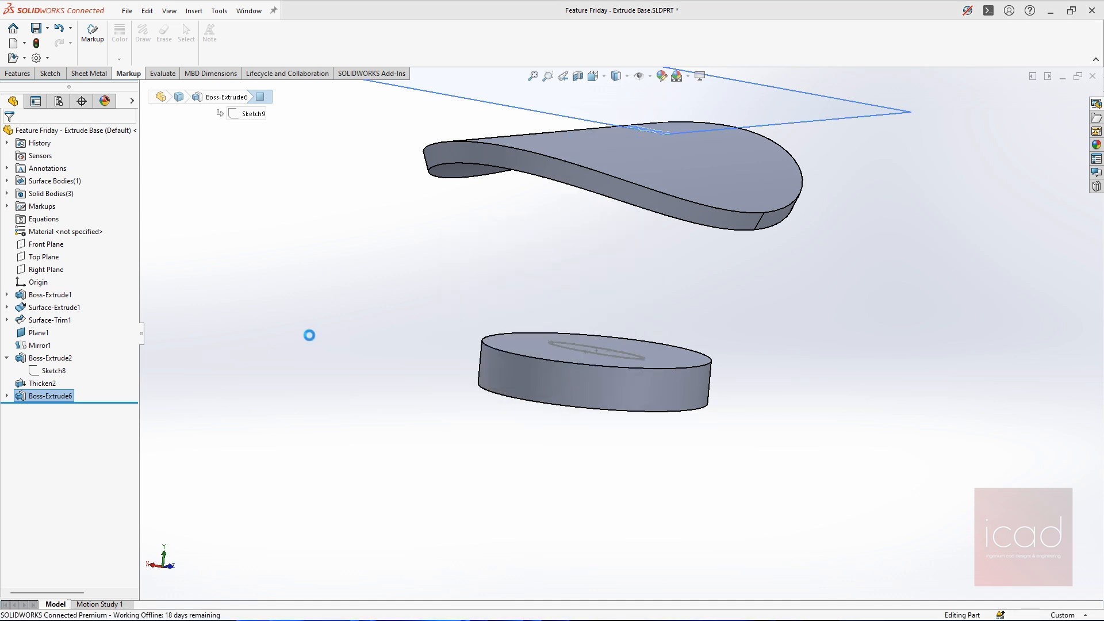
Sketch a centre rectangle about 49 mm by 16 mm at the origin on the base disc's top face
left_click(655, 345)
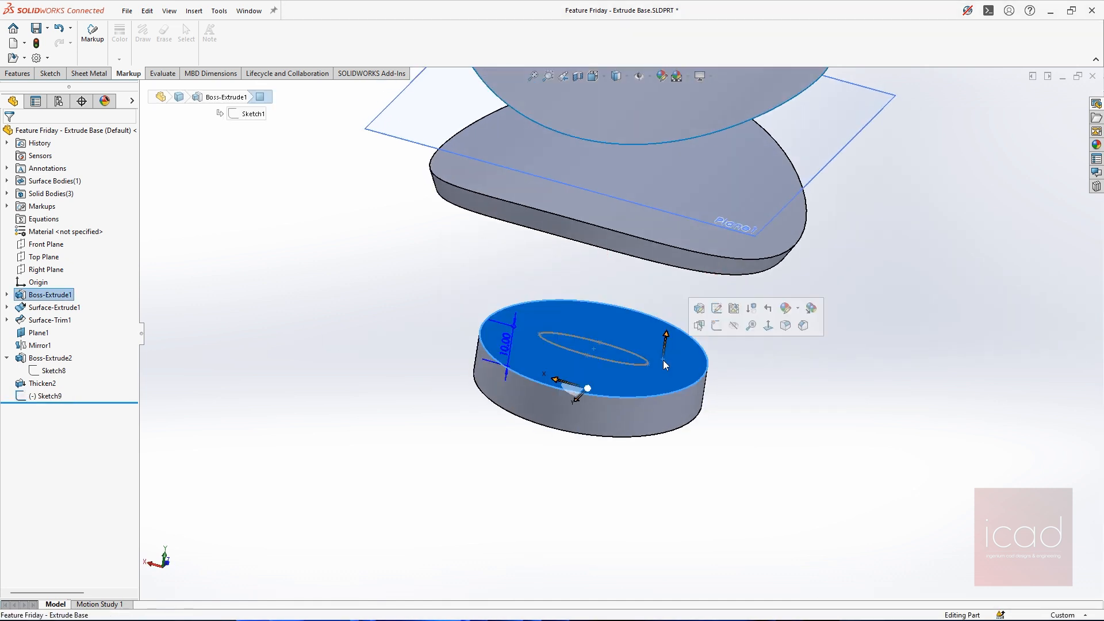
left_click(714, 329)
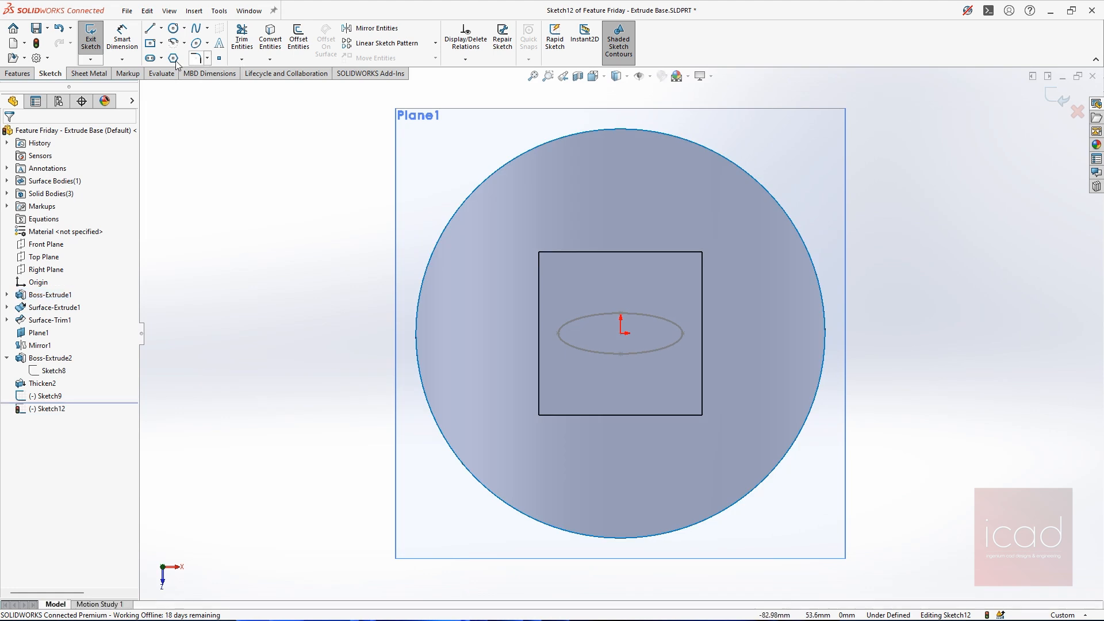
left_click(620, 333)
left_click(736, 297)
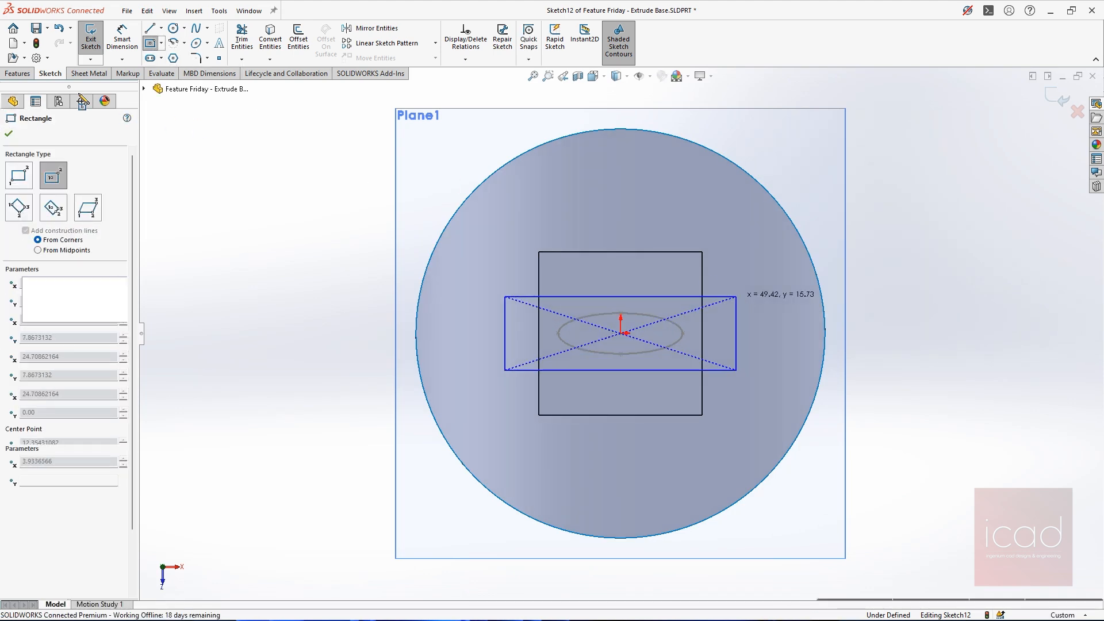
Extrude the rectangle as a Blind boss 50 mm deep with a 2-degree draft and accept the feature
left_click(18, 73)
left_click(95, 38)
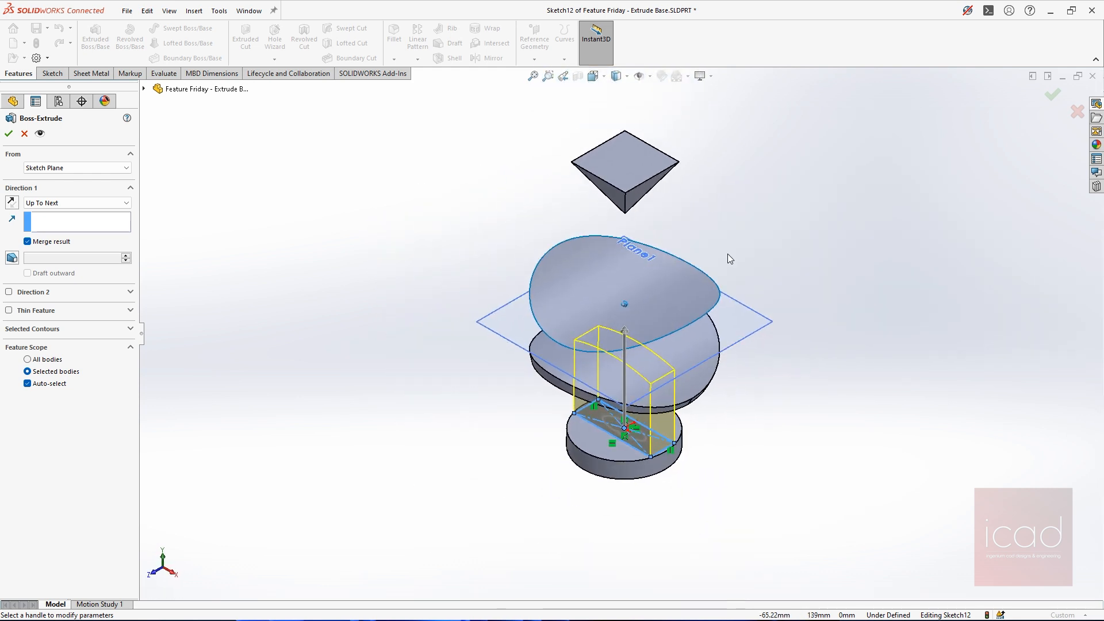
middle_click_drag(704, 333, 666, 338)
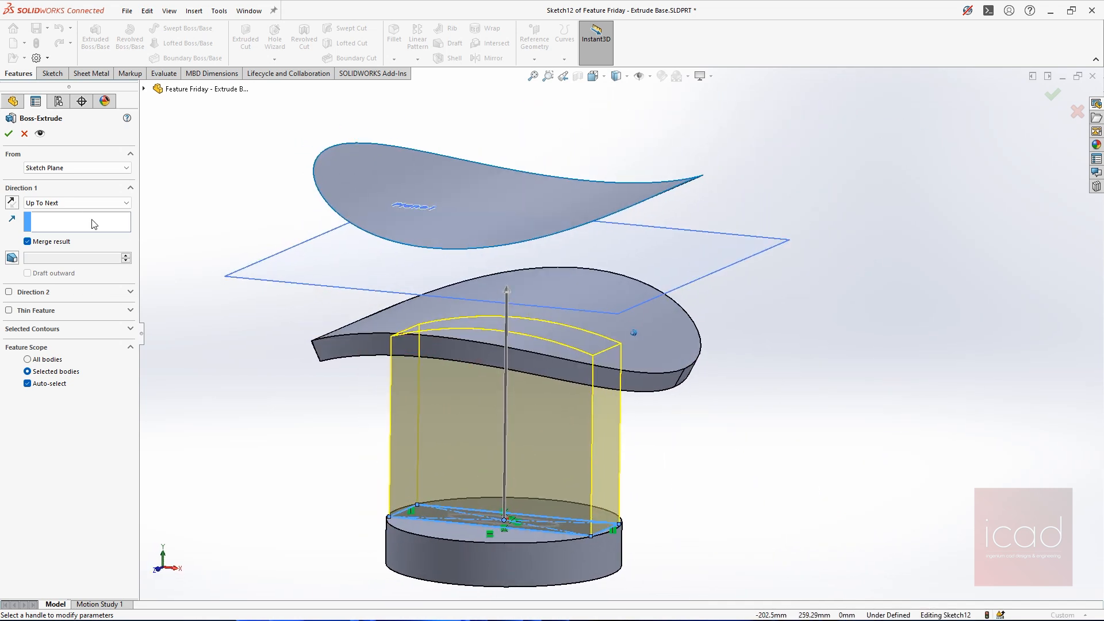
left_click(67, 204)
left_click(49, 216)
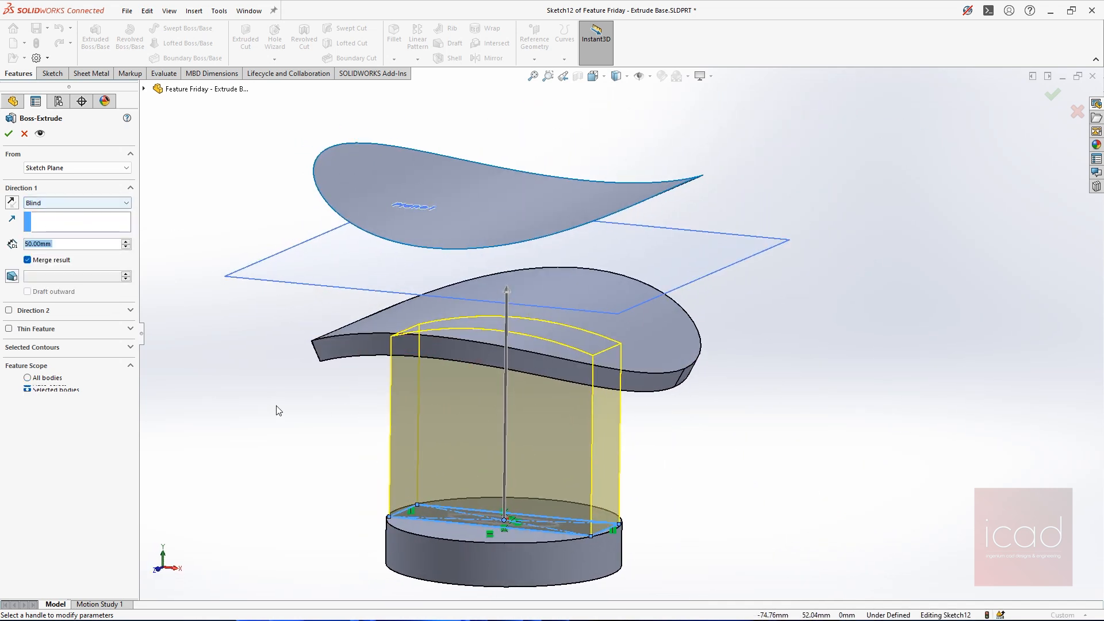
left_click(12, 276)
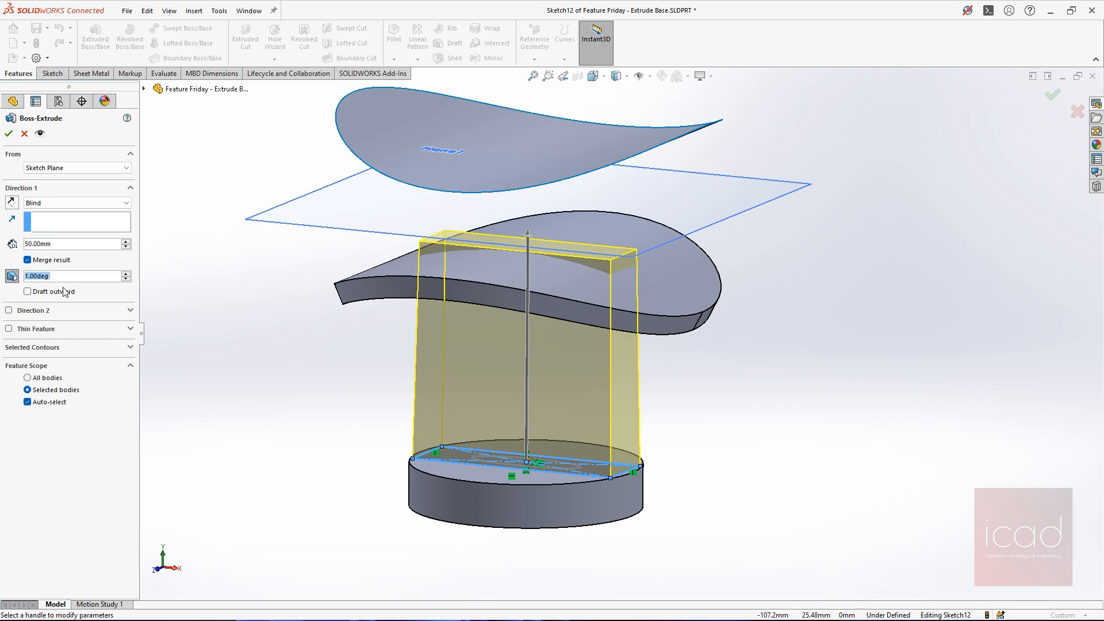
type("2")
key("Return")
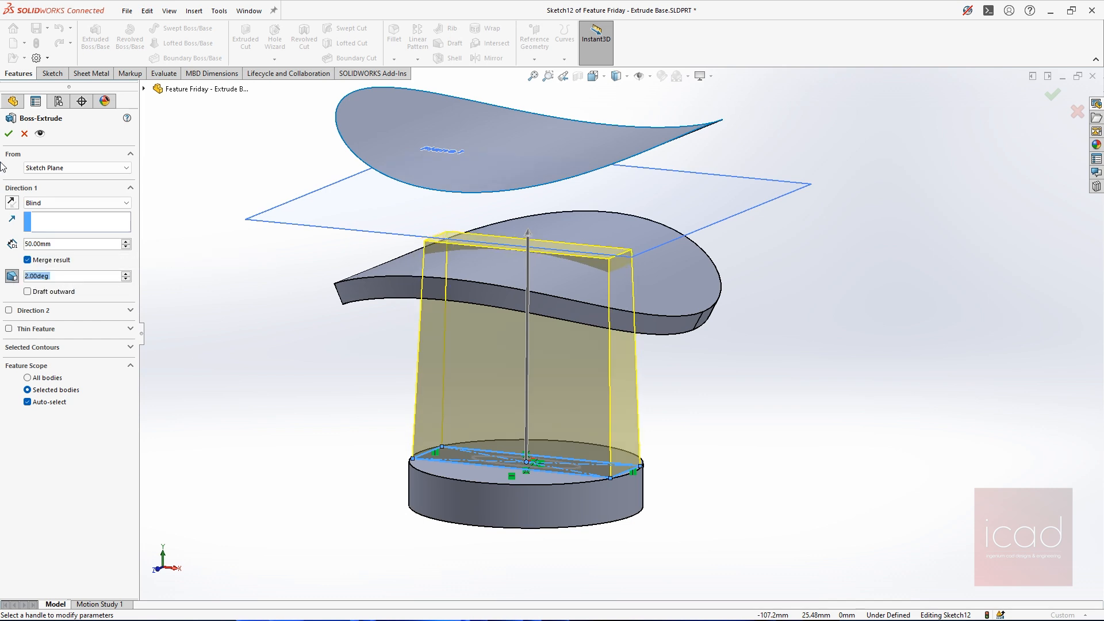
left_click(10, 135)
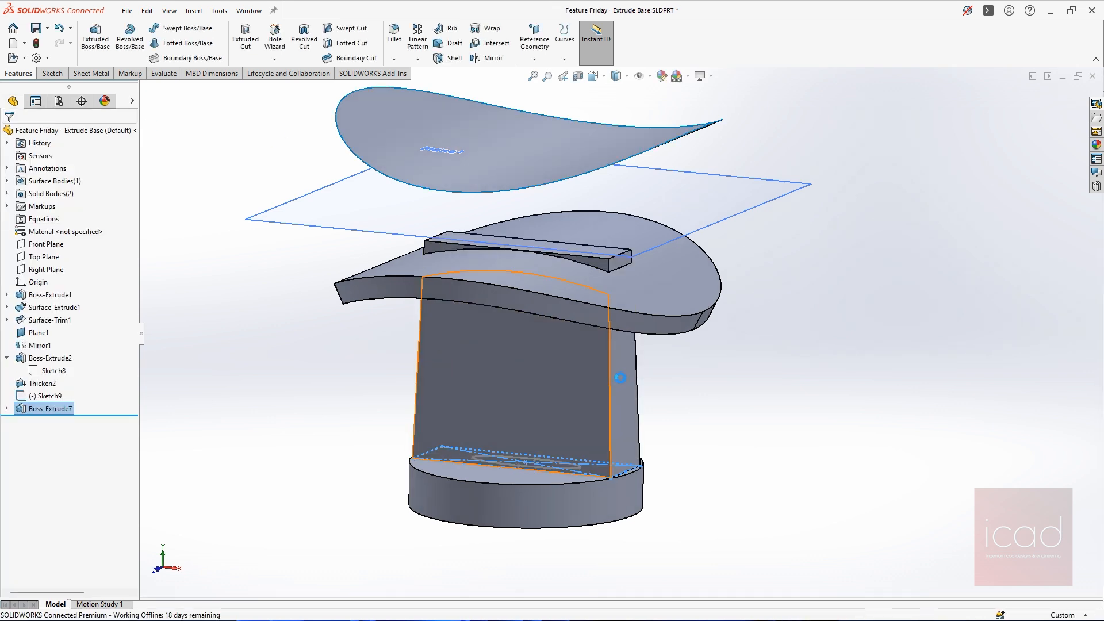
Measure the angle between the rectangular boss's two narrow drafted end faces, view the full readings and close the measurement
left_click(624, 386)
middle_click_drag(555, 354, 619, 375)
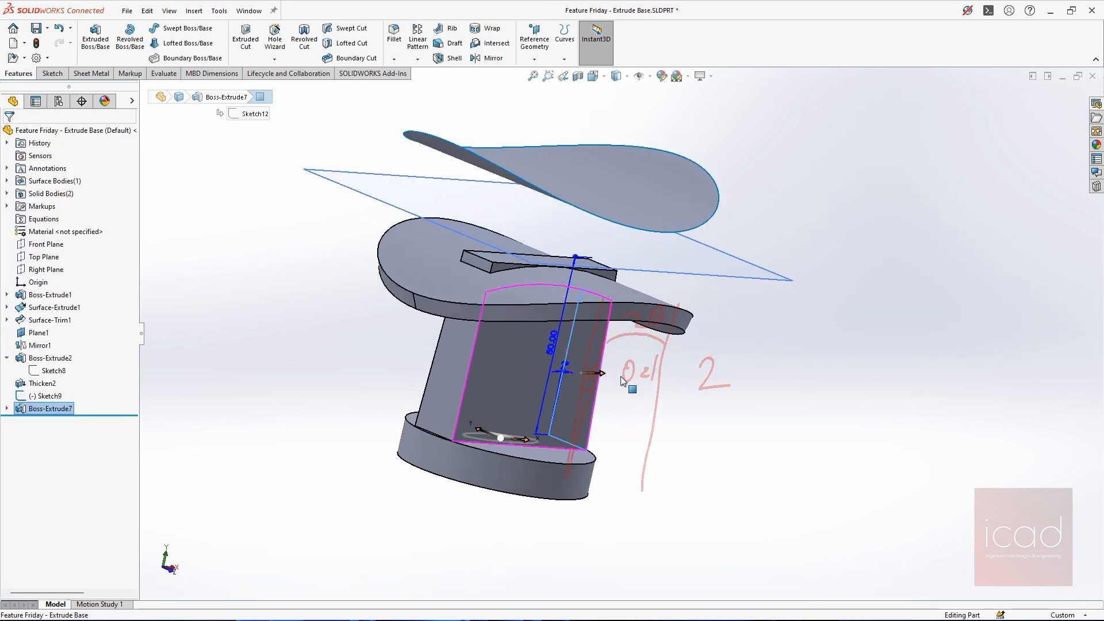
left_click(436, 398)
middle_click_drag(435, 399, 499, 373)
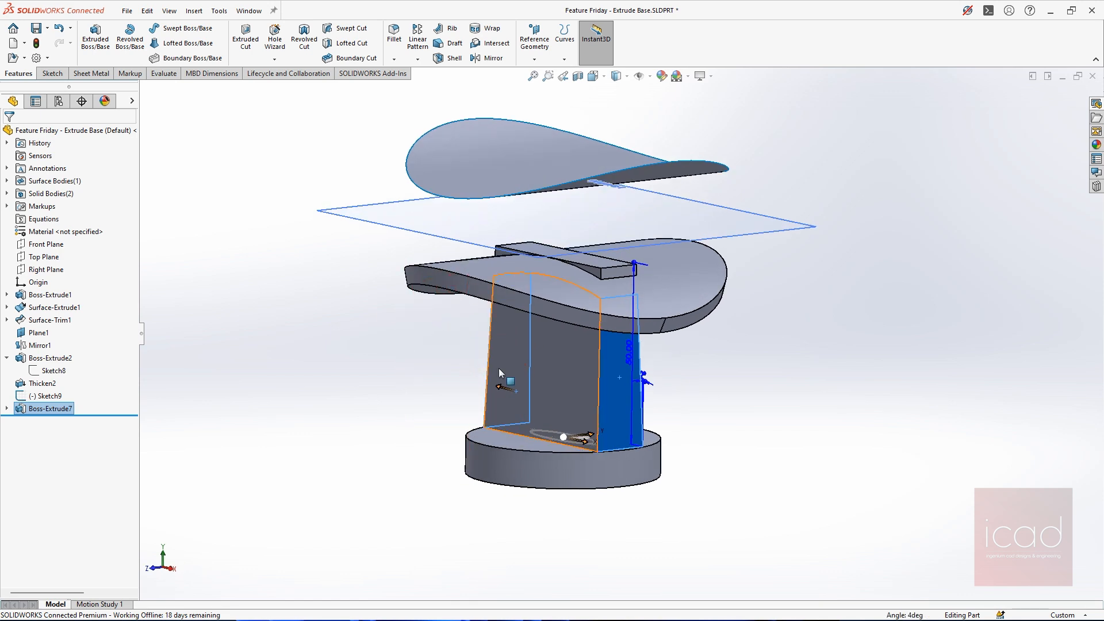
left_click(162, 73)
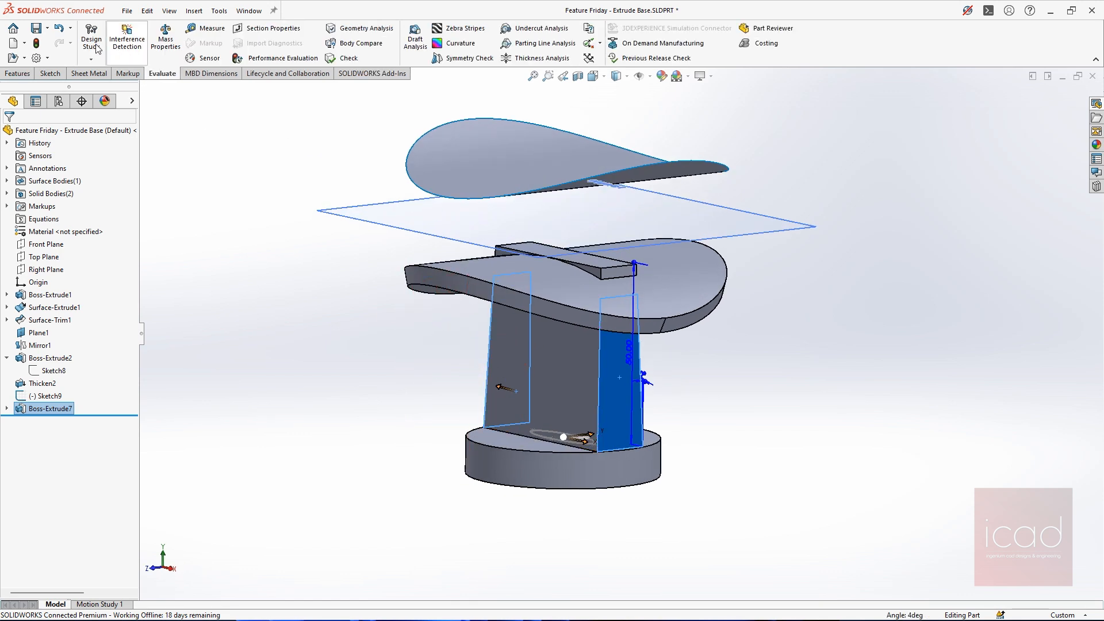
left_click(205, 28)
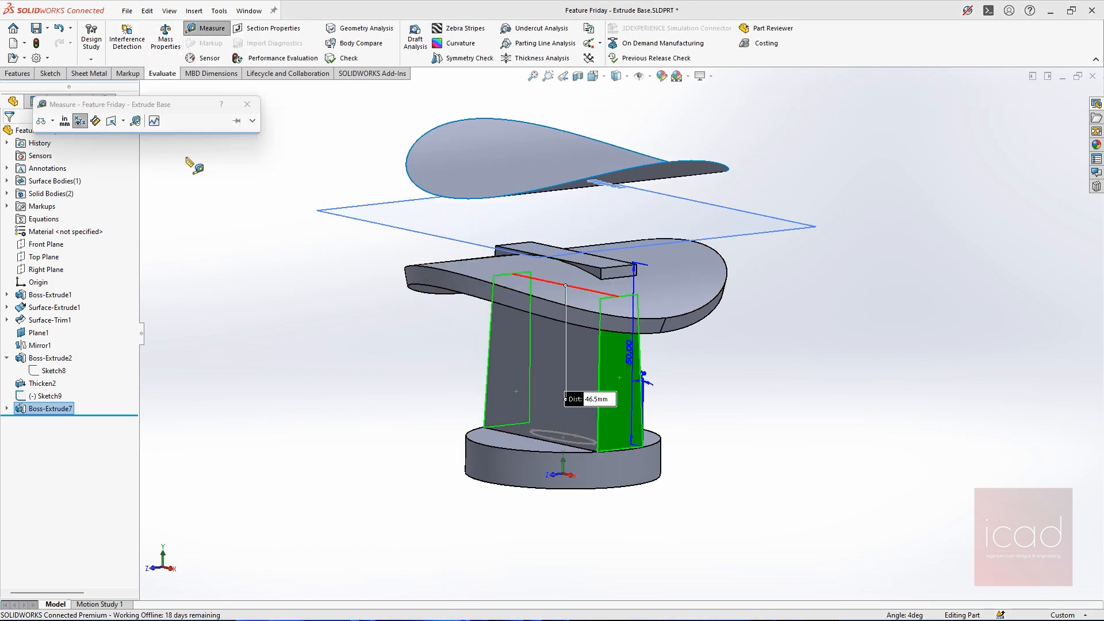
mouse_move(658, 340)
middle_mouse_down()
mouse_move(722, 291)
mouse_move(716, 332)
middle_mouse_up()
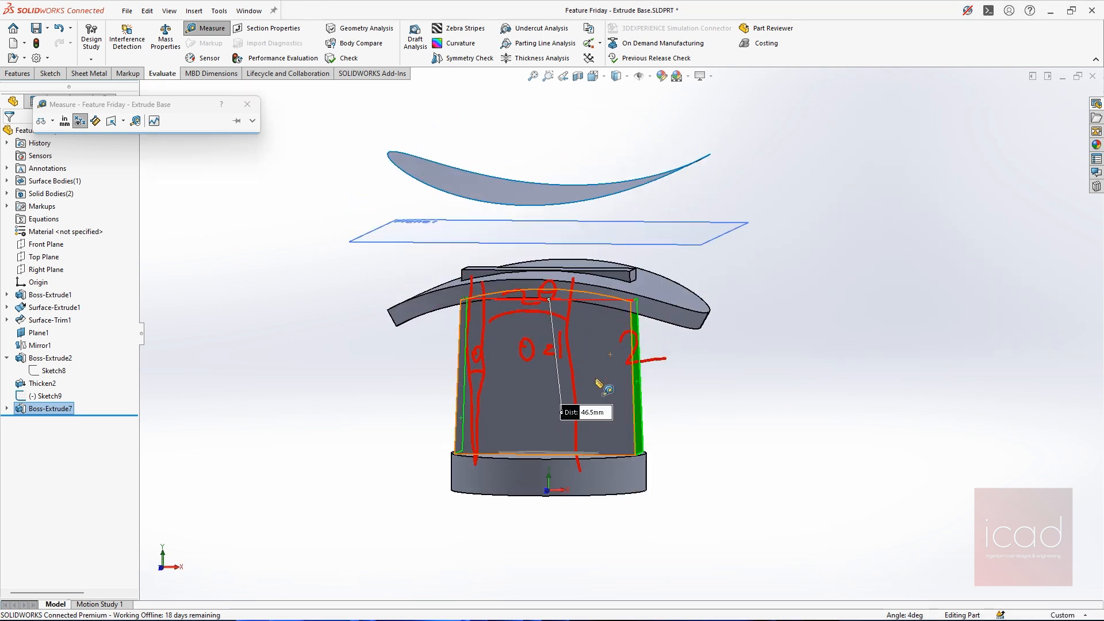
scroll(598, 383, "up", 3)
scroll(659, 316, "down", 2)
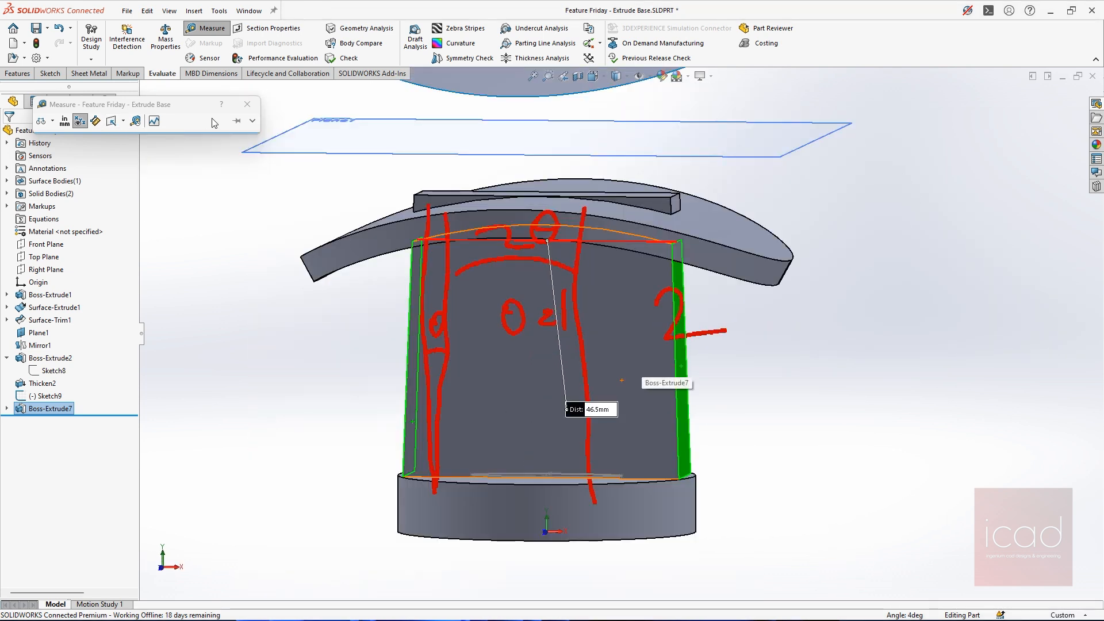
left_click(252, 121)
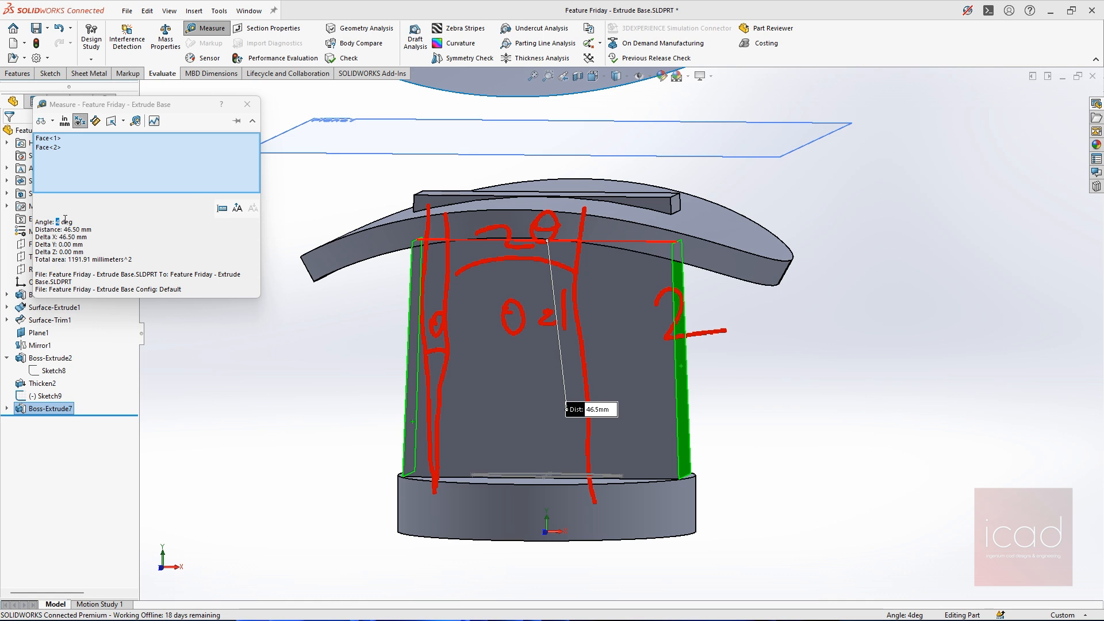
middle_click_drag(418, 293, 443, 293)
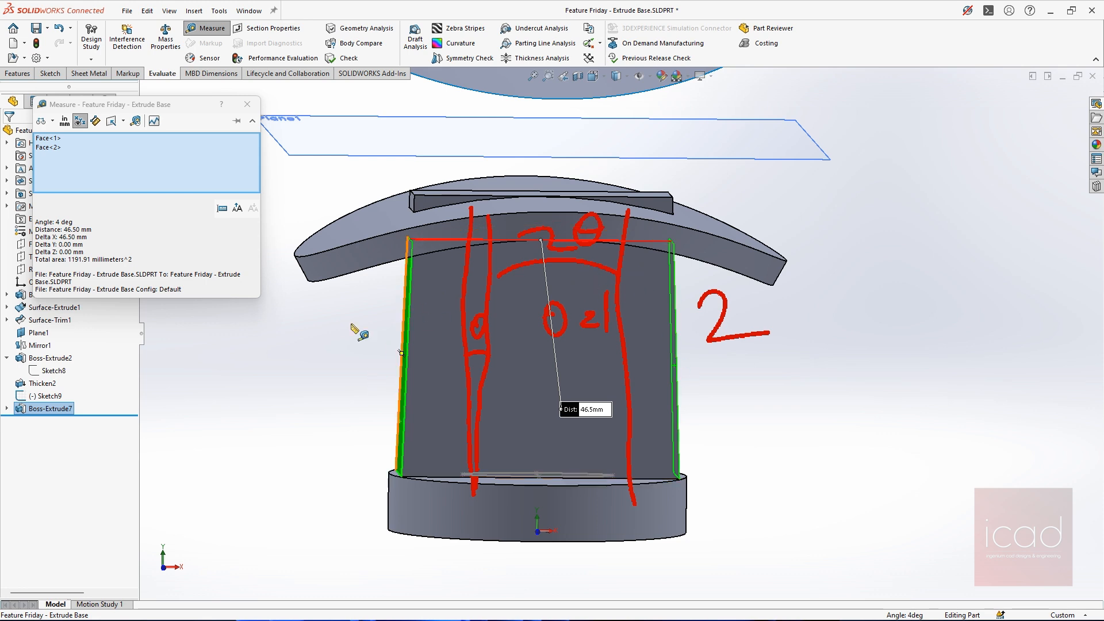
left_click(247, 104)
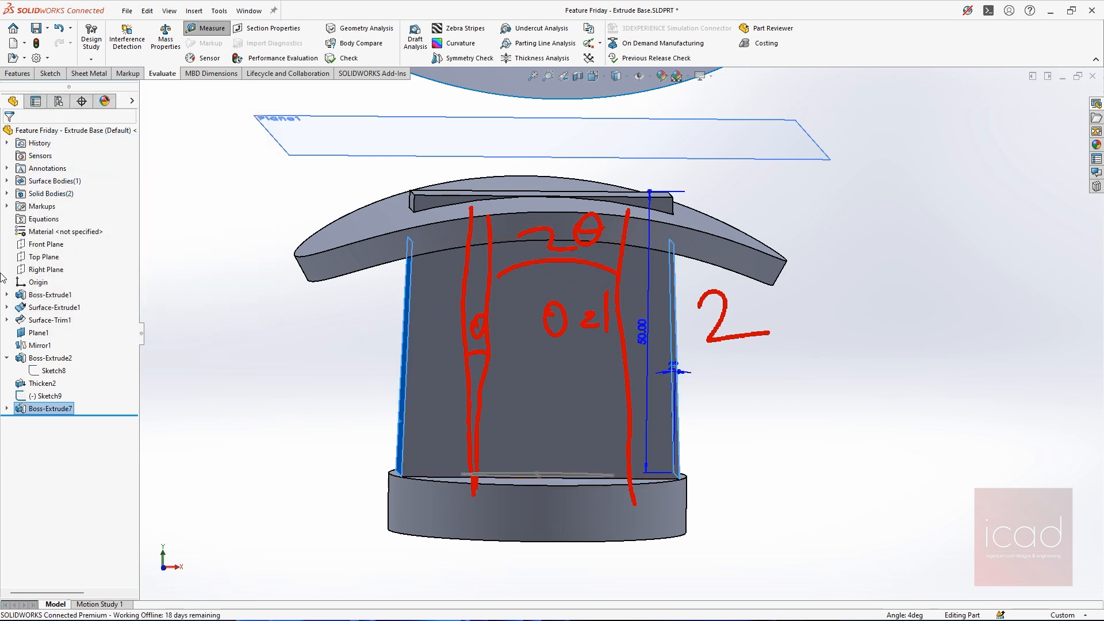
Open the rectangular boss for editing, try a second direction with a 50 mm Blind depth and turn Direction 2 off again
right_click(30, 409)
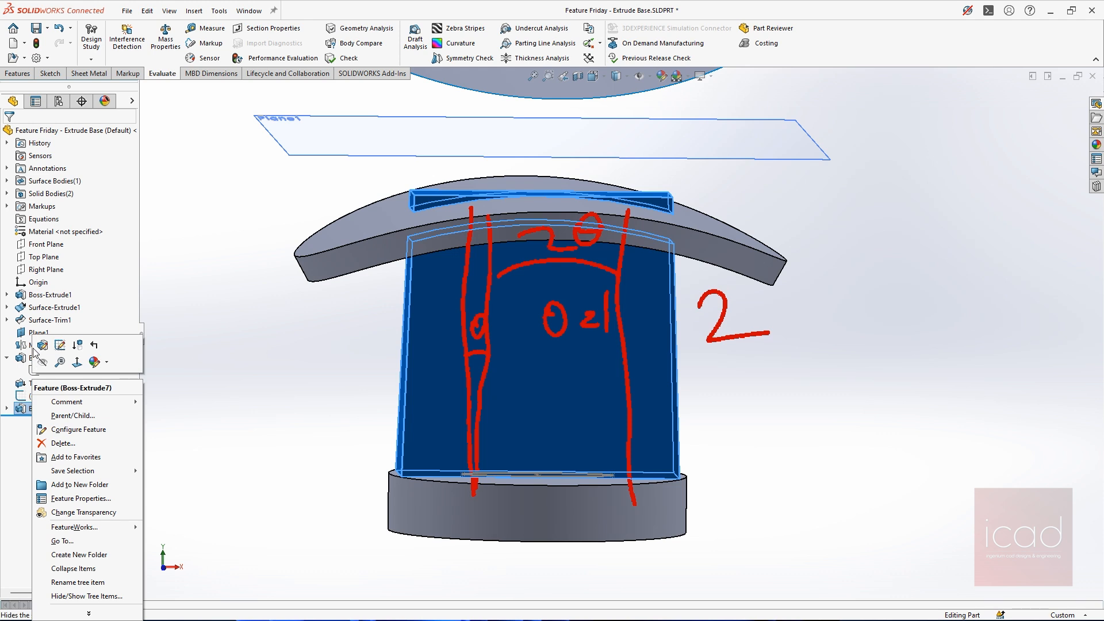
left_click(41, 345)
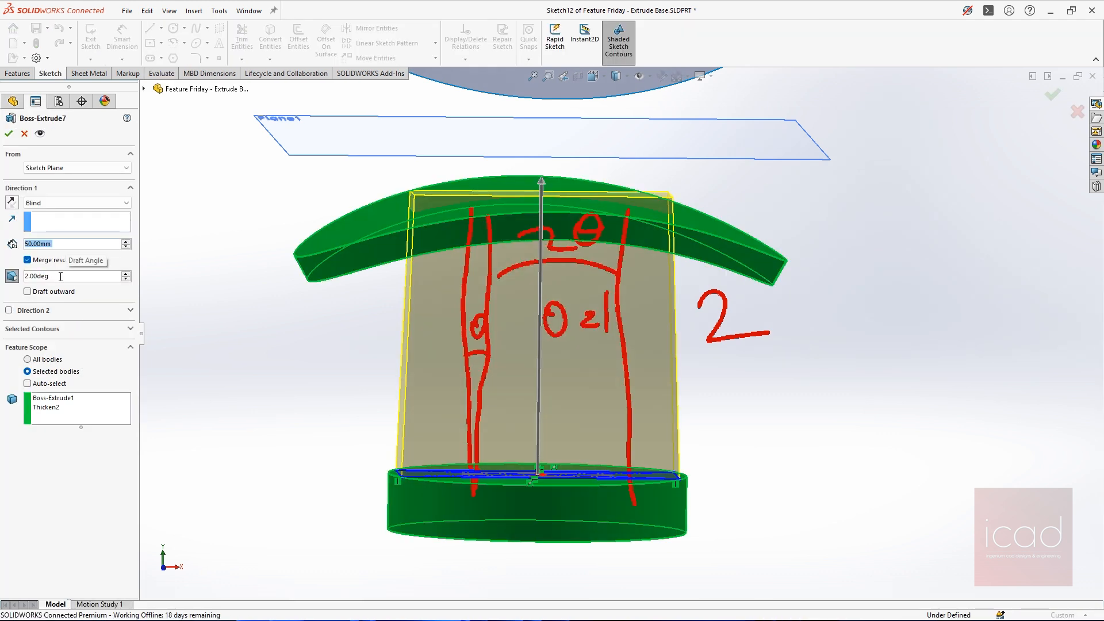
left_click(31, 330)
left_click(32, 329)
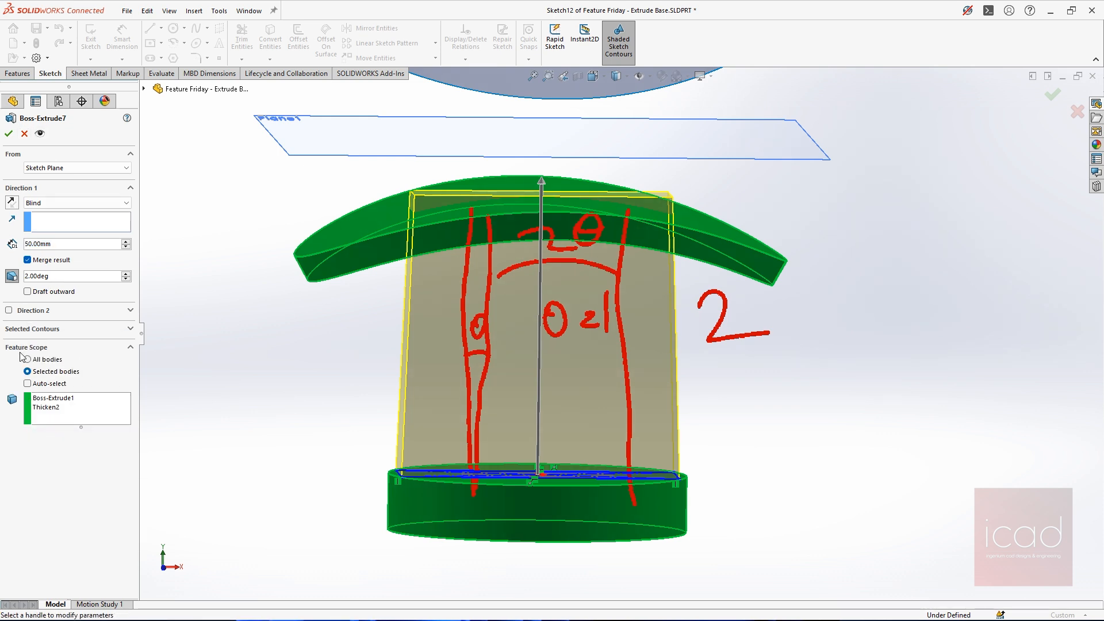
left_click(8, 311)
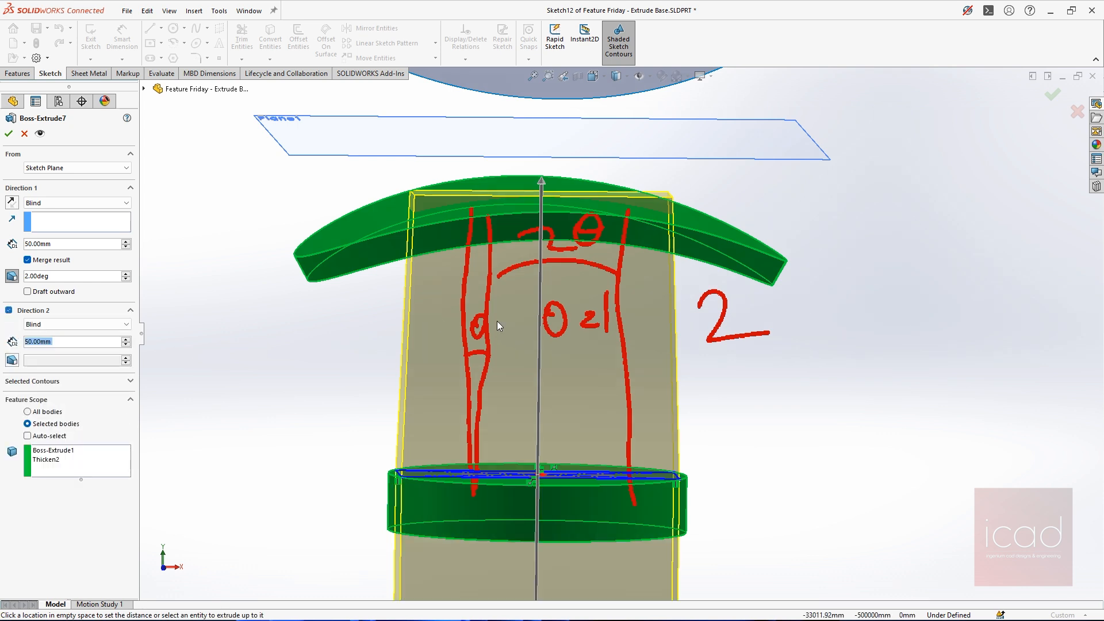
scroll(621, 338, "up", 5)
middle_click_drag(632, 337, 578, 320)
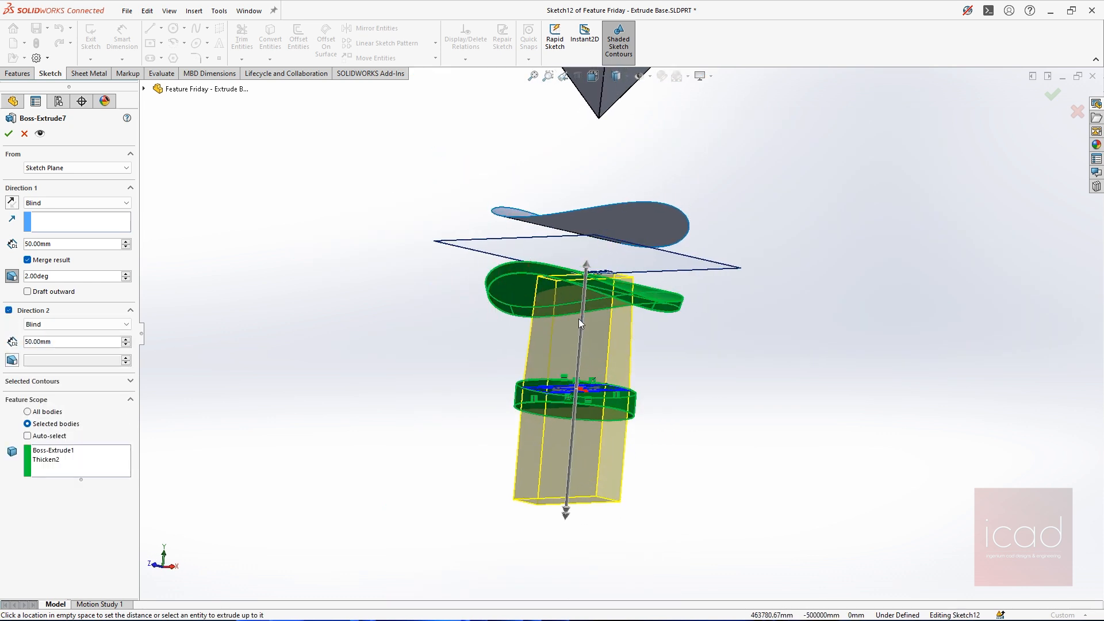
middle_click_drag(343, 315, 348, 350)
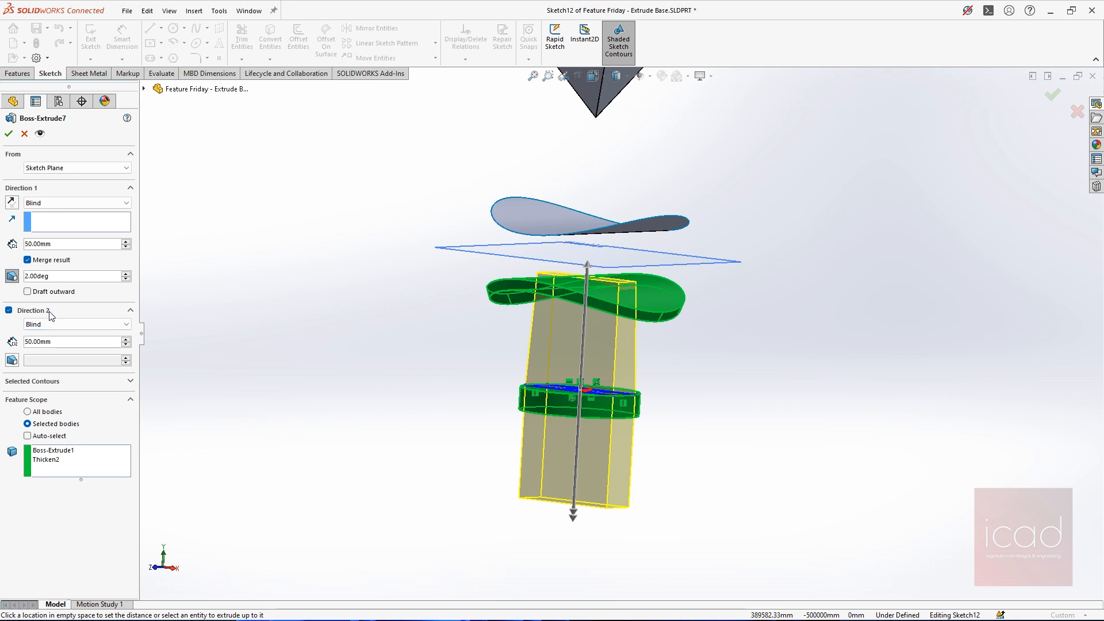
left_click(57, 323)
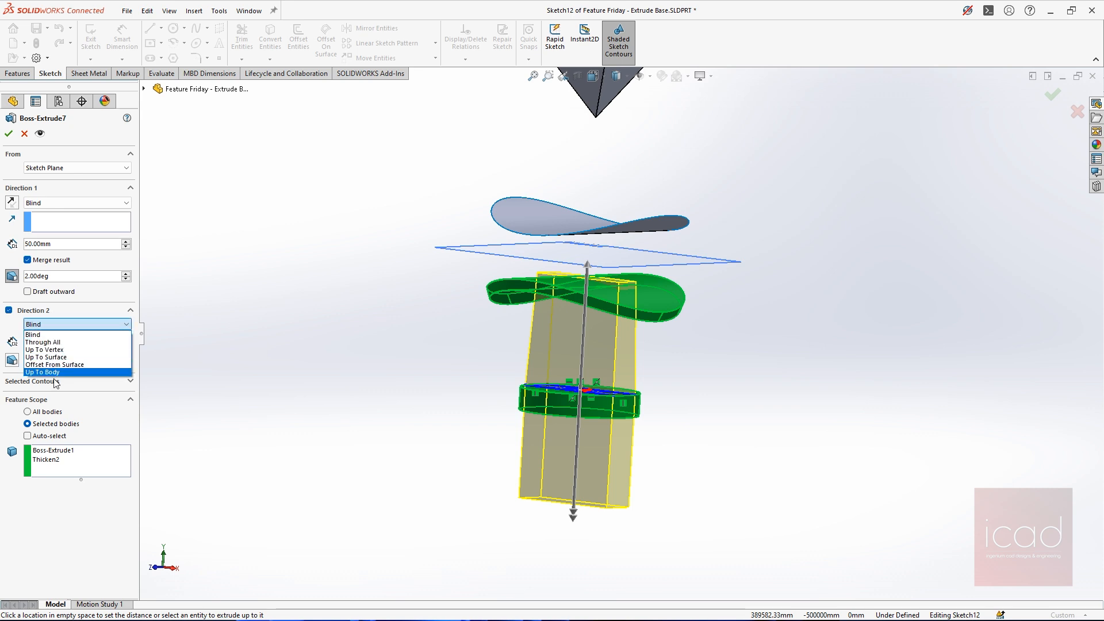
left_click(9, 311)
left_click(10, 311)
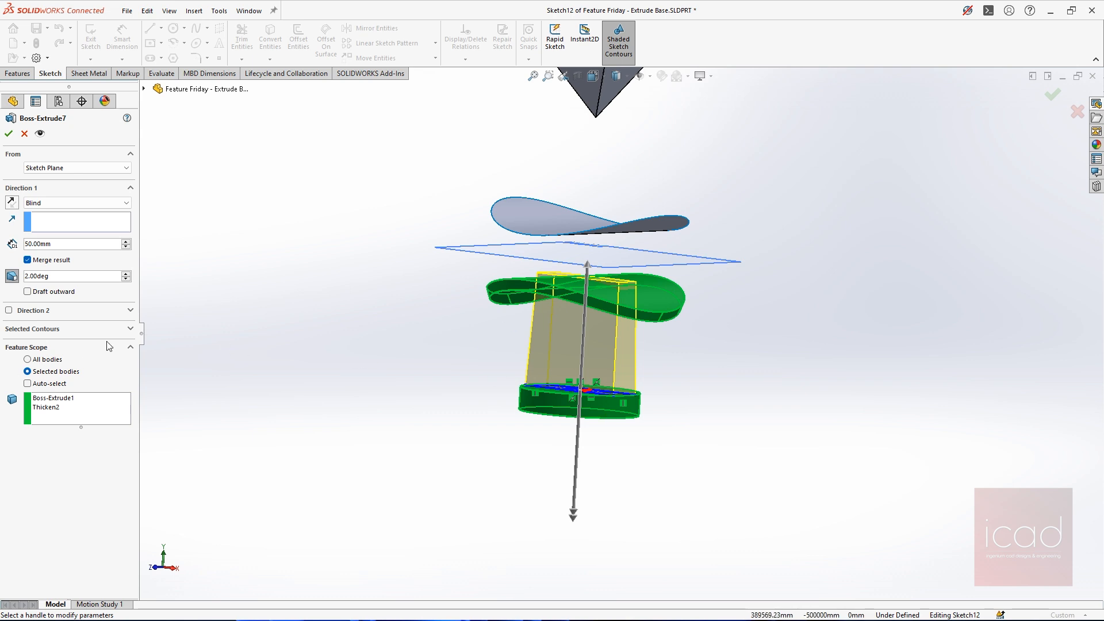
Set the boss's feature scope to All bodies, turn off Merge result and accept the feature
left_click(30, 362)
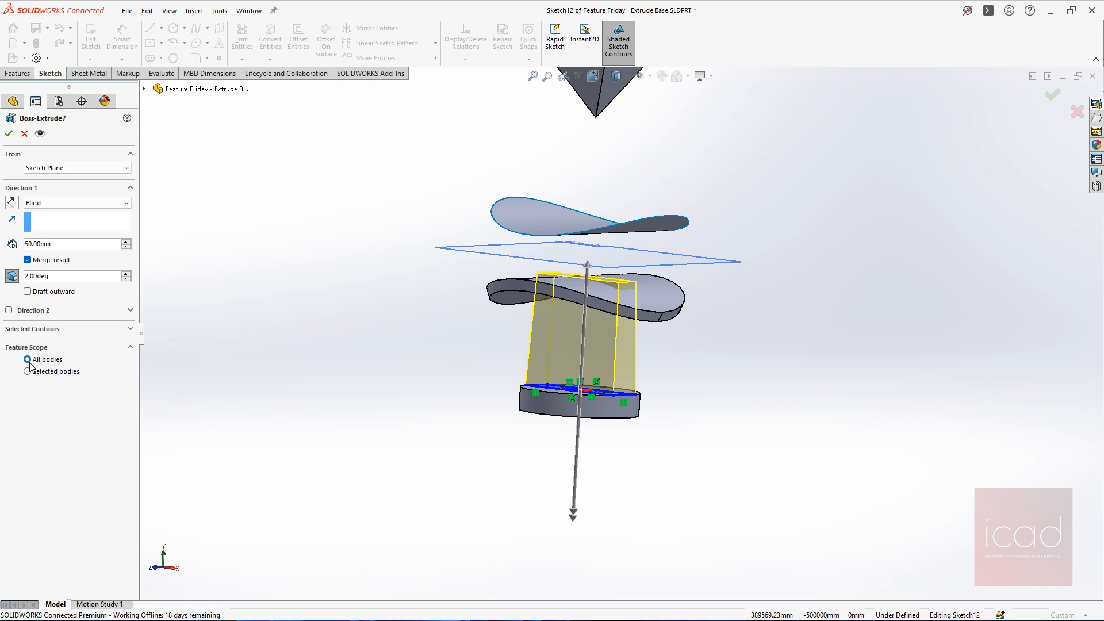
left_click(27, 260)
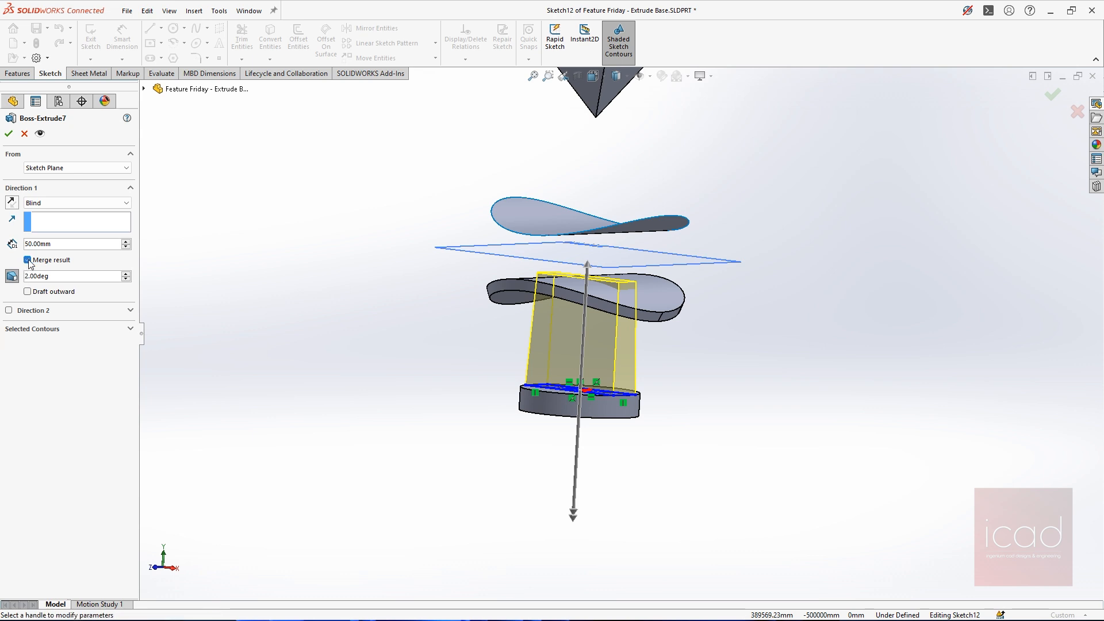
left_click(9, 132)
Inspect the unmerged boss and base disc, list the part's solid bodies and highlight the rectangular boss body
middle_click_drag(582, 346, 625, 391)
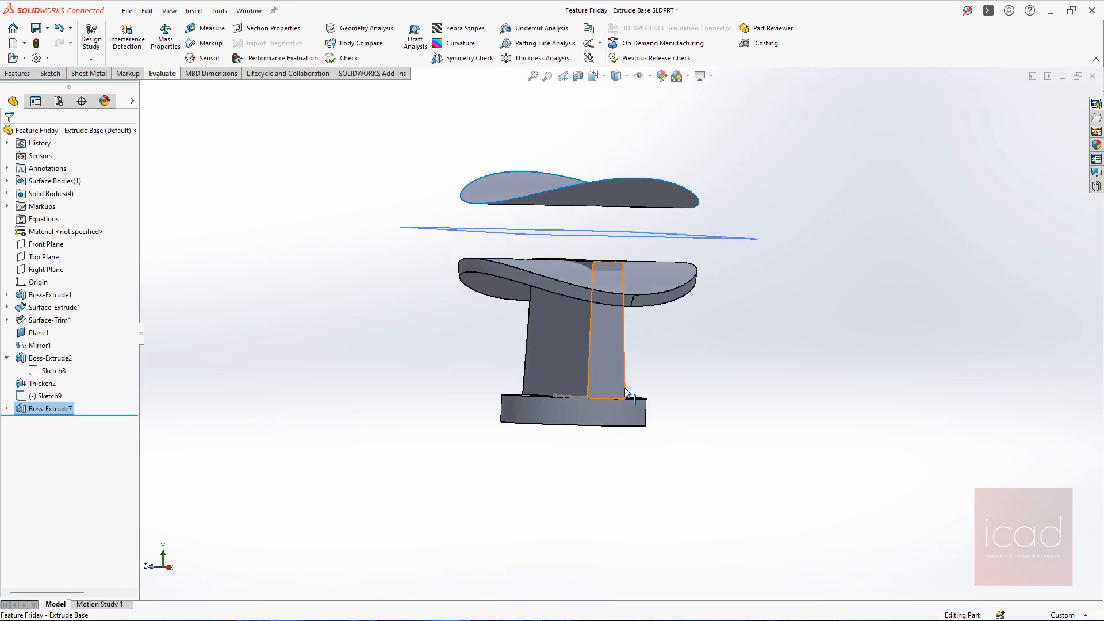
middle_click_drag(656, 306, 591, 374)
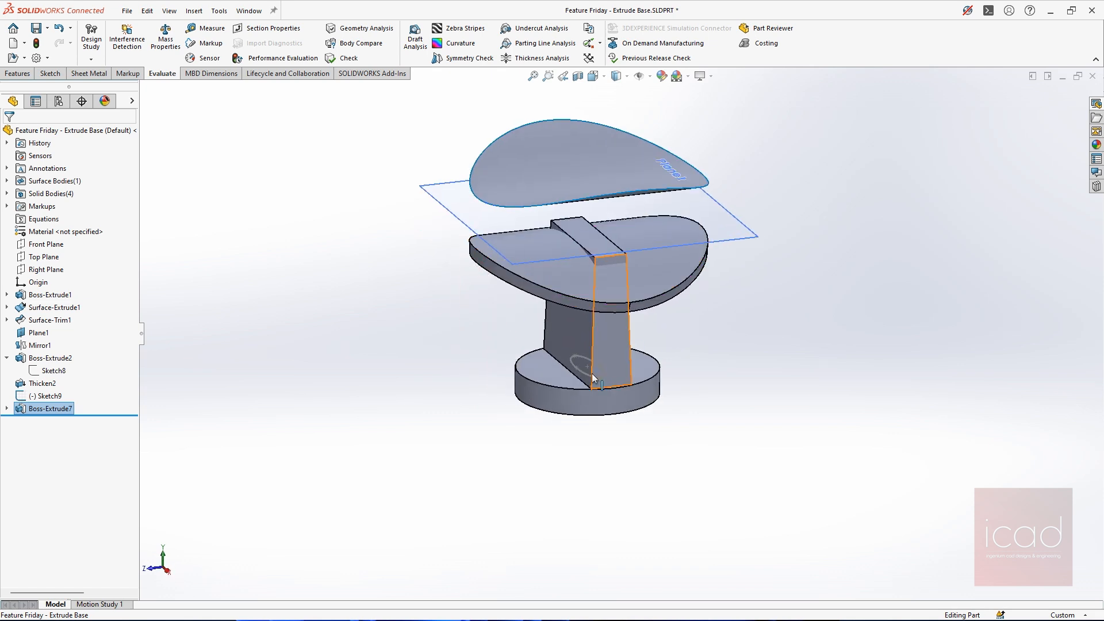
left_click(555, 377)
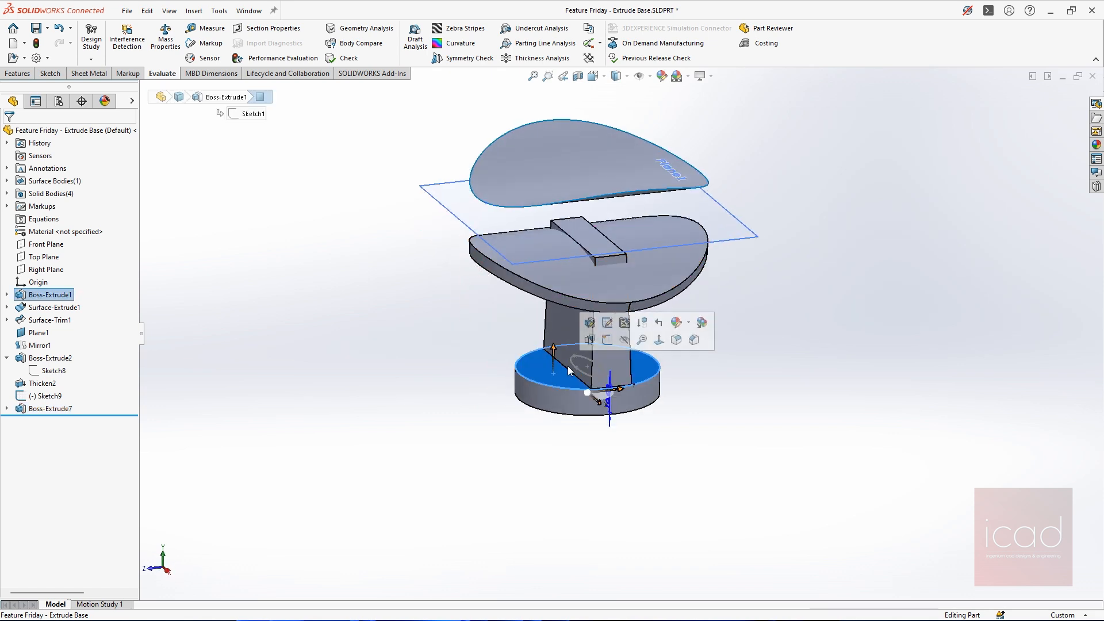
middle_click_drag(651, 278, 670, 270)
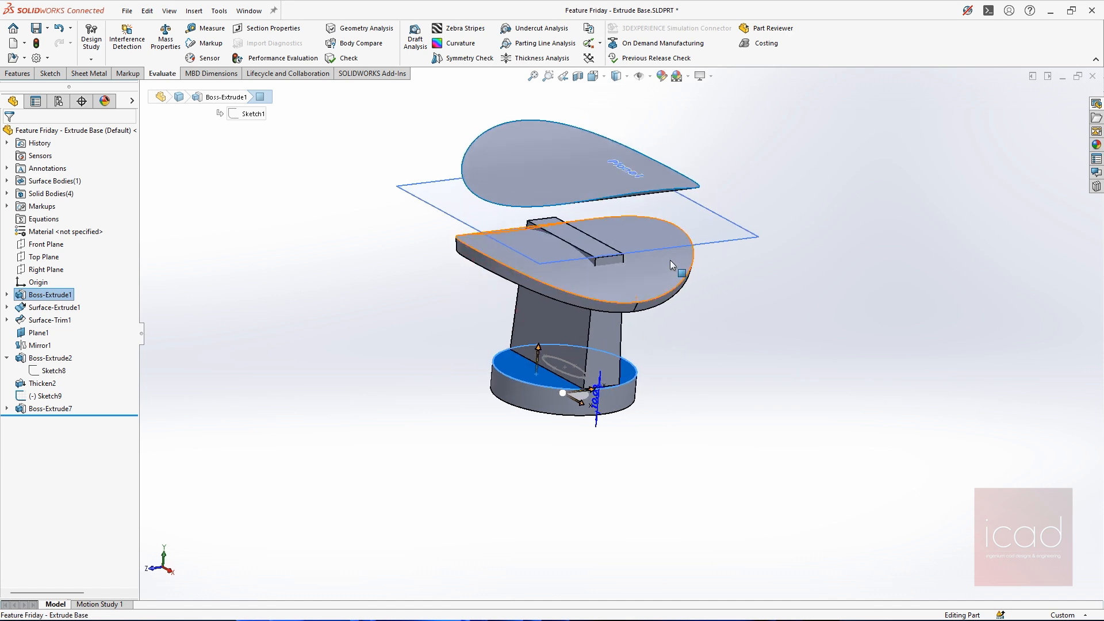
left_click(7, 193)
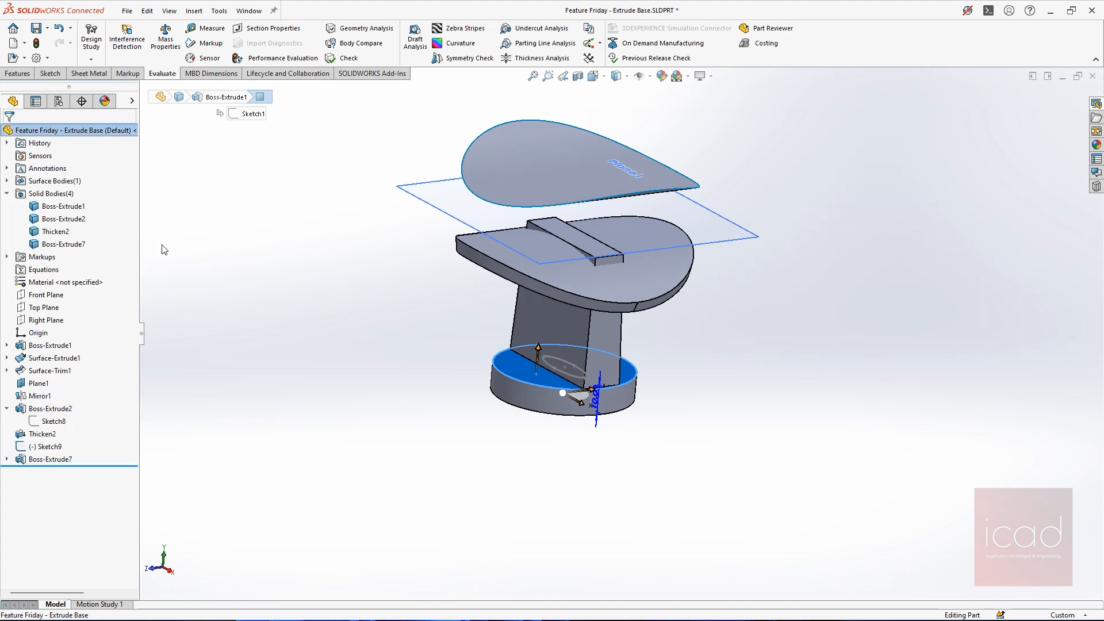
left_click(62, 244)
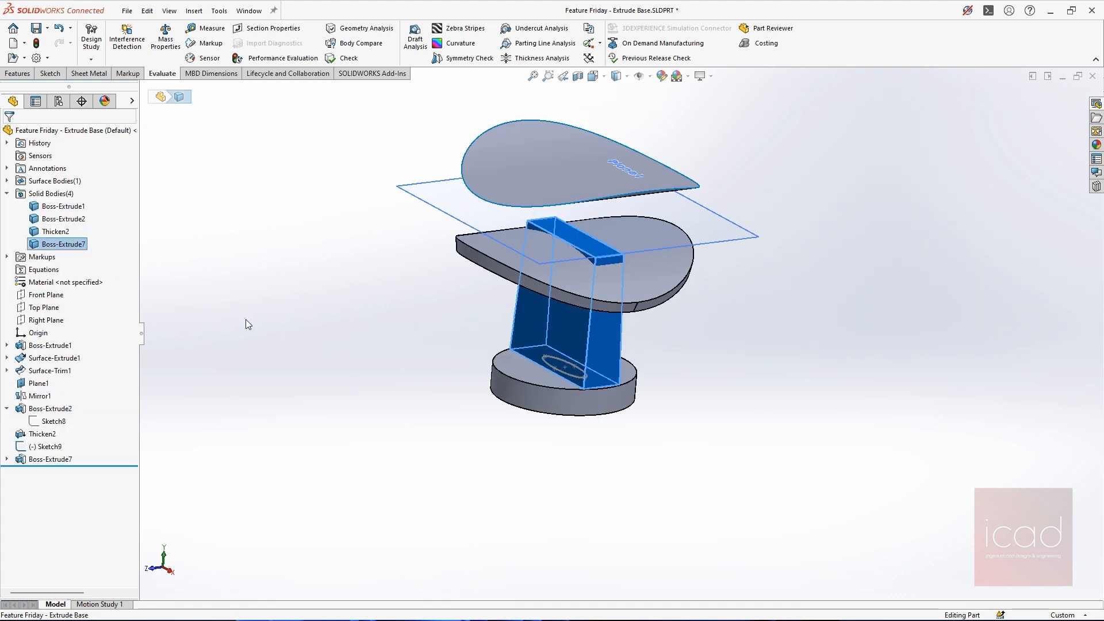
Edit the rectangular boss feature, turn Merge result back on with automatically selected bodies and accept it
left_click(50, 459)
left_click(58, 434)
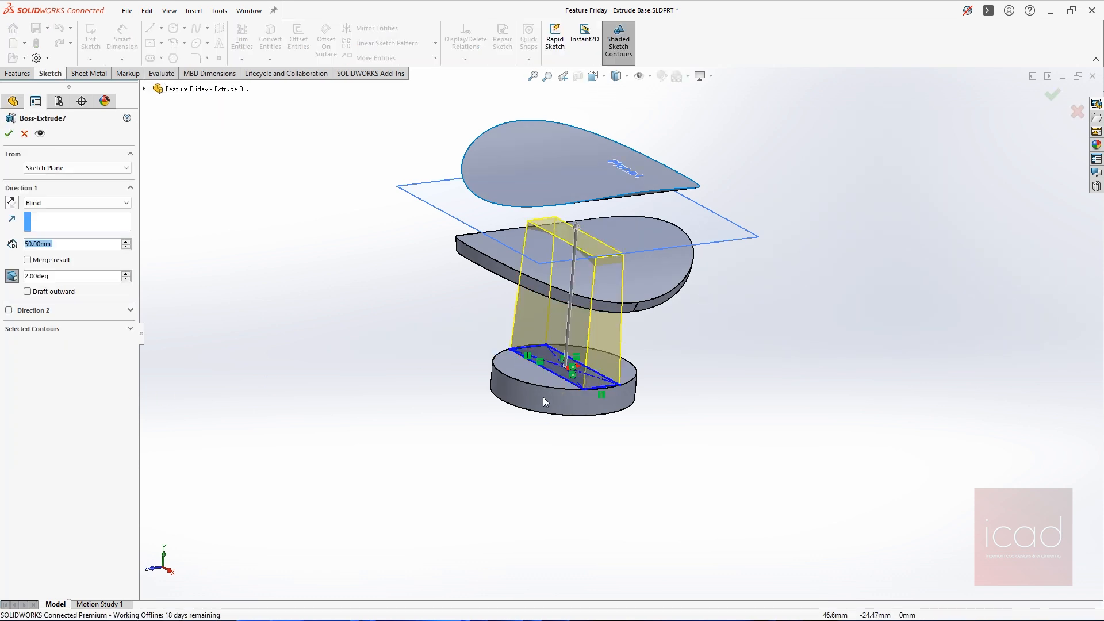
left_click(34, 328)
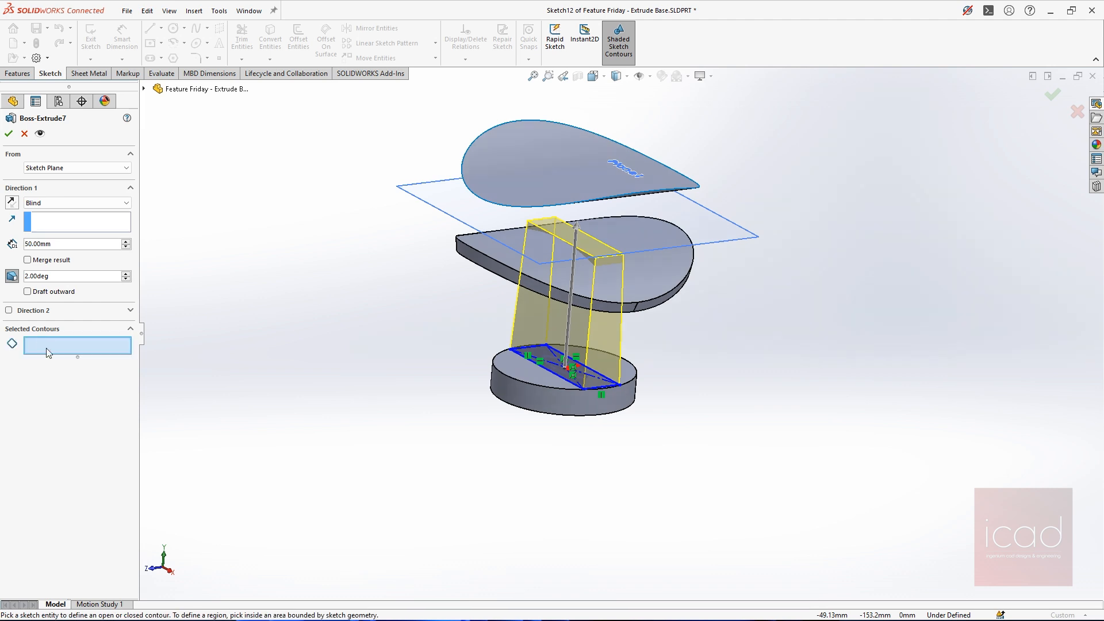
left_click(37, 260)
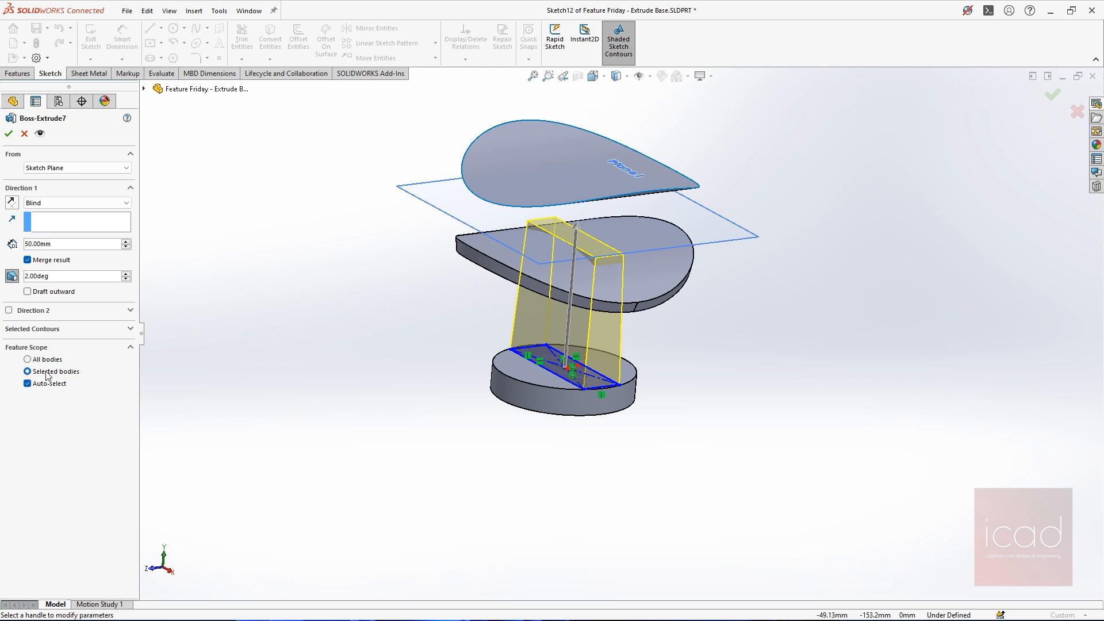
left_click(9, 133)
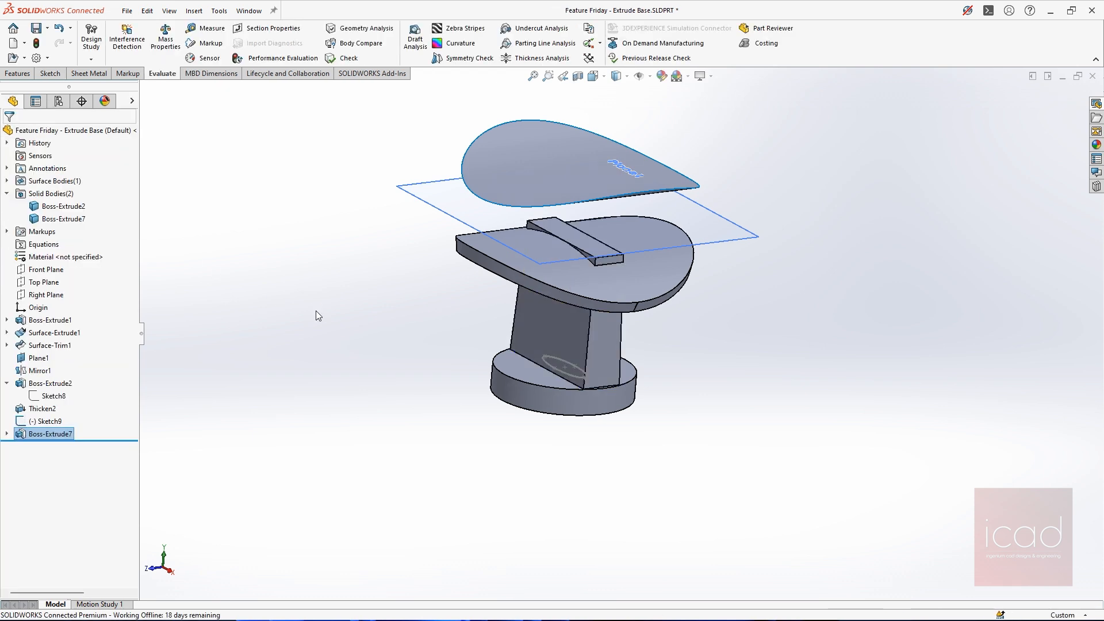
Edit the rectangular boss, try restricting its feature scope to the base disc alone, and cancel the edit
right_click(50, 434)
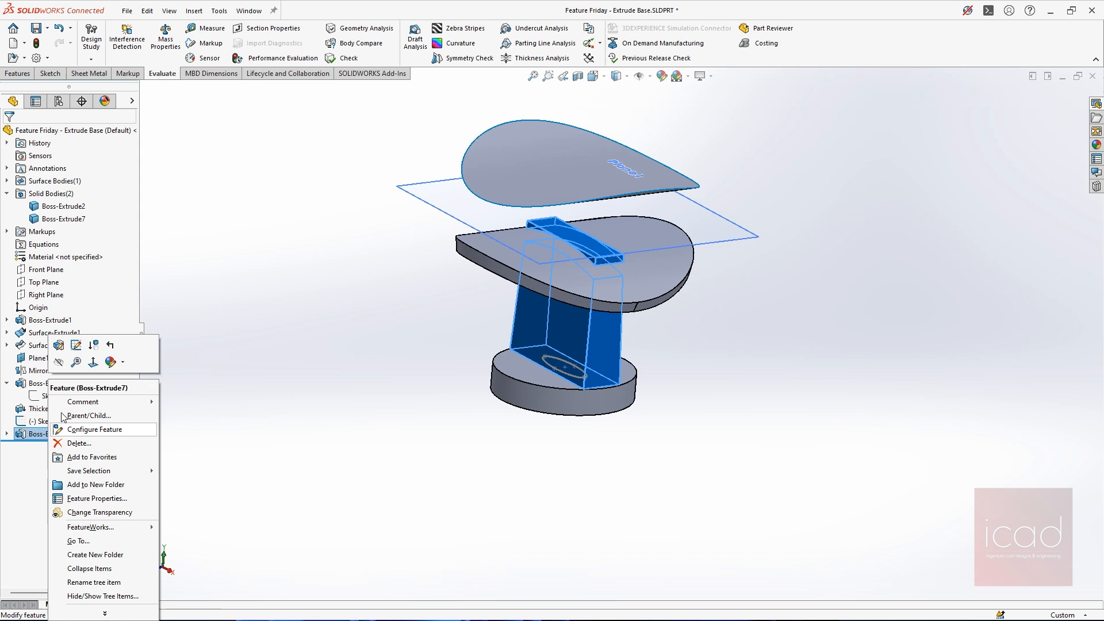
left_click(59, 344)
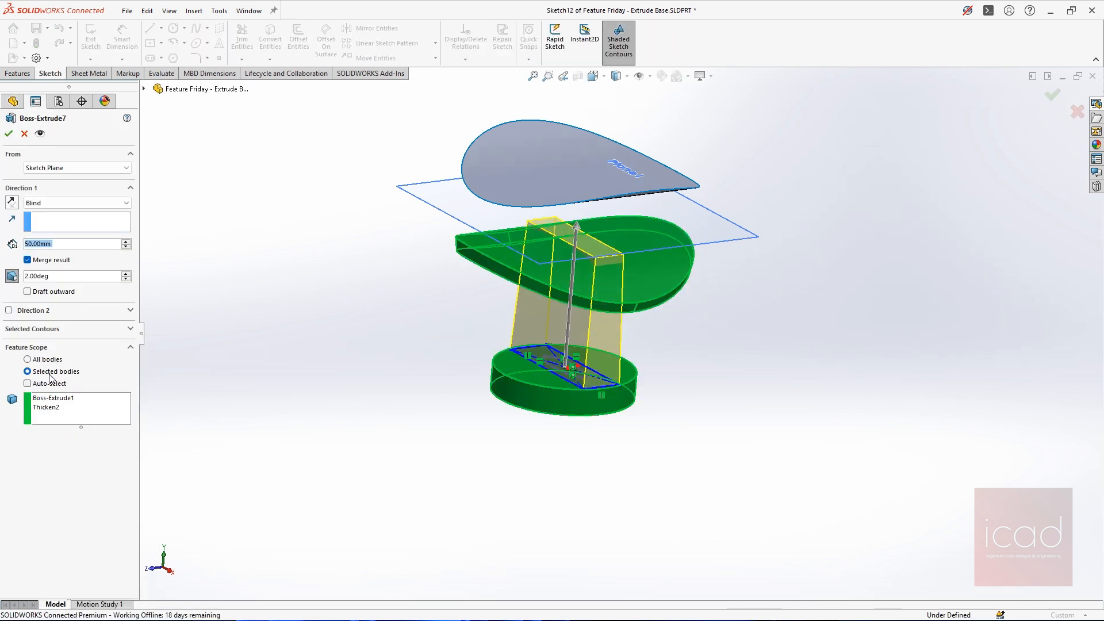
right_click(61, 409)
left_click(86, 419)
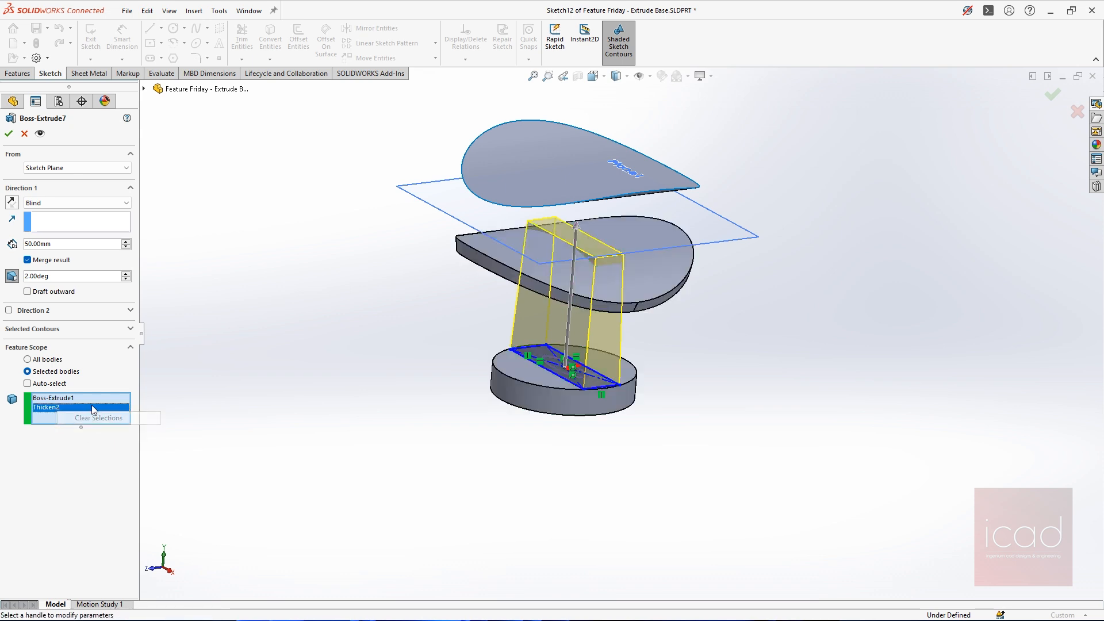
left_click(540, 389)
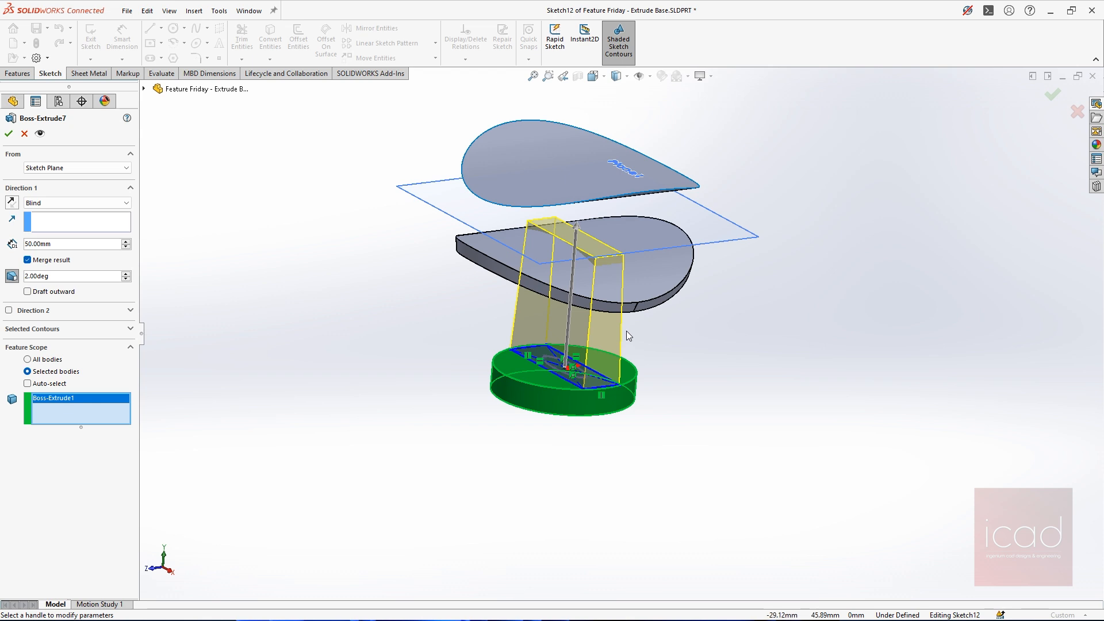
scroll(535, 382, "down", 5)
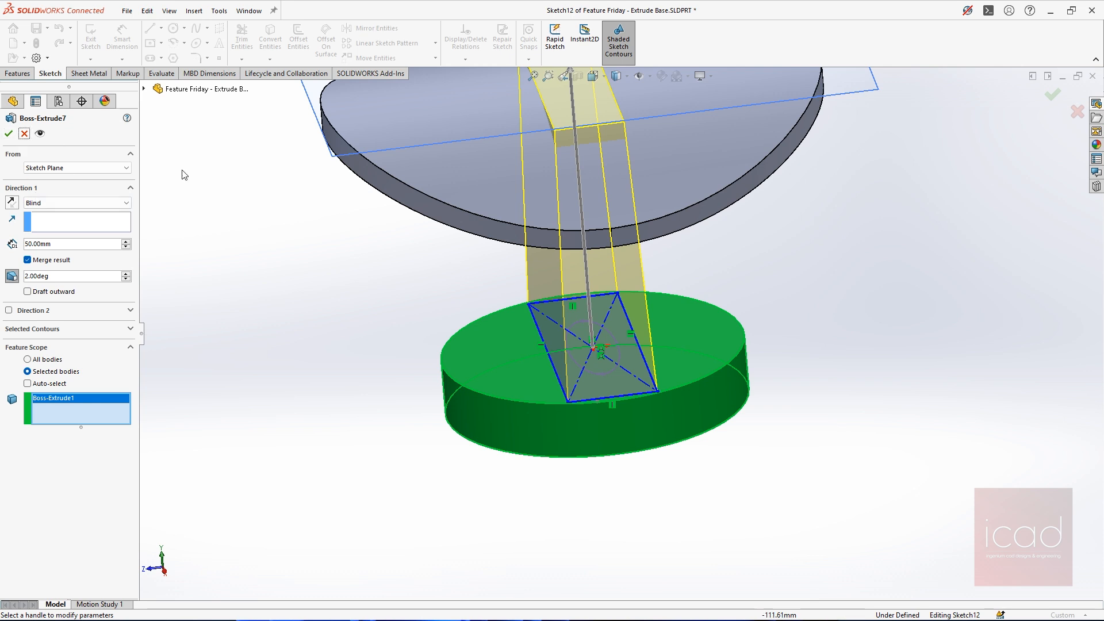
left_click(25, 132)
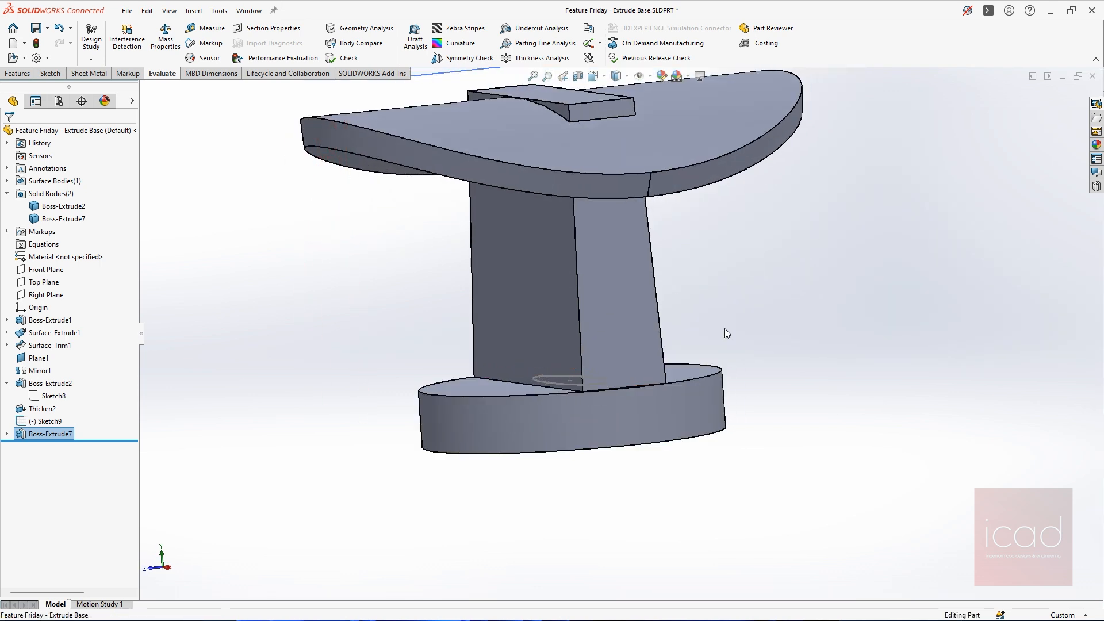
key("ctrl+7")
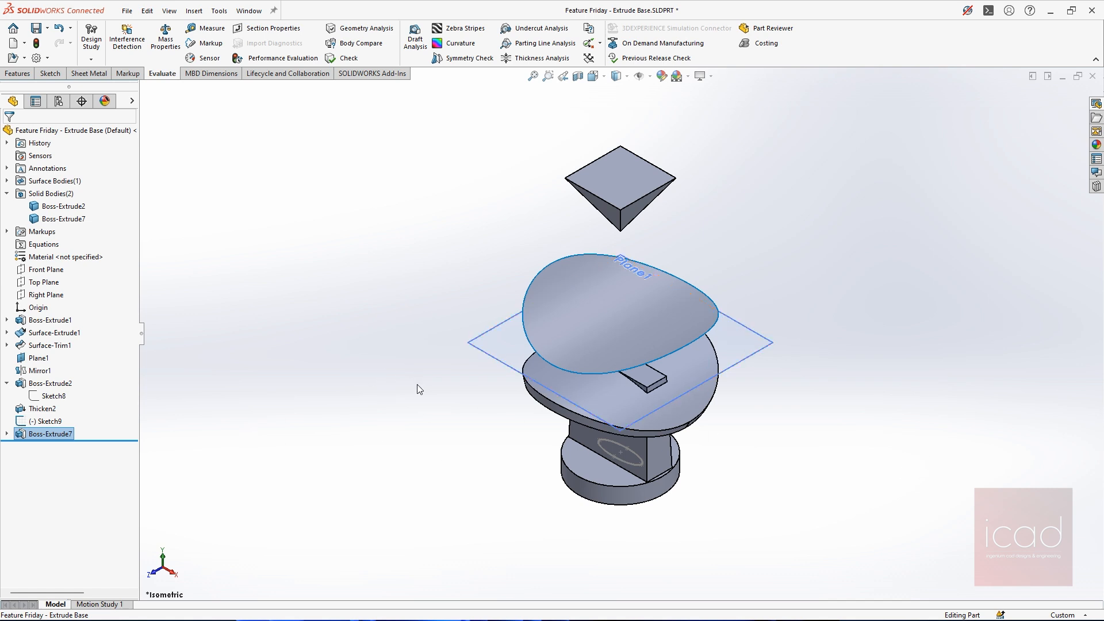
Sketch an origin-centred rectangle about 80 x 73 mm on the inverted pyramid's flat face and make its upper side construction geometry
left_click(753, 451)
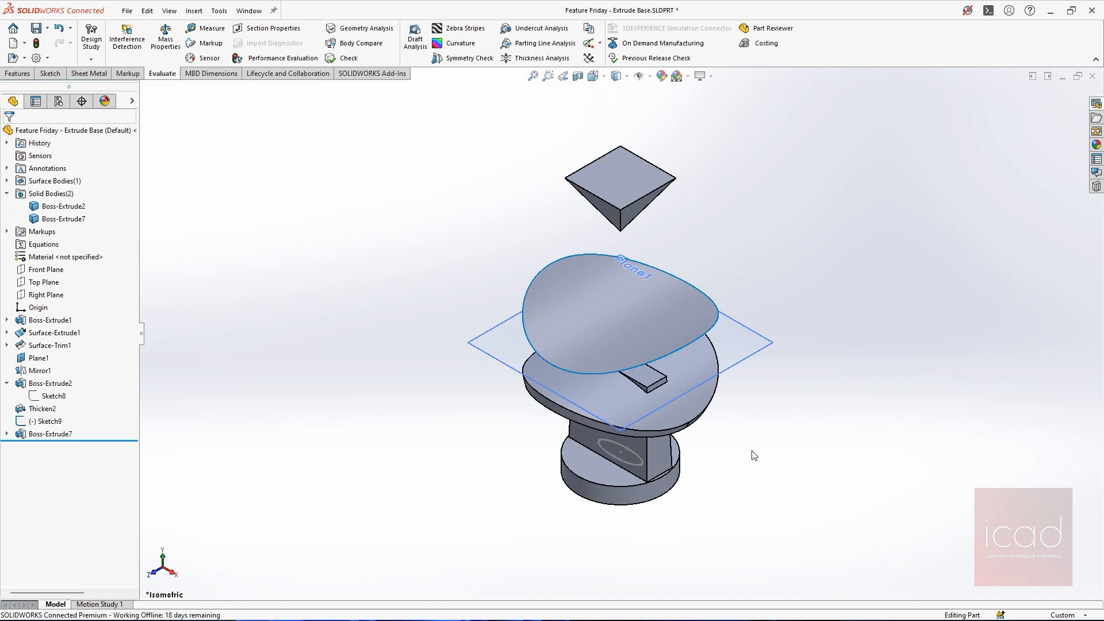
left_click(611, 184)
left_click(667, 149)
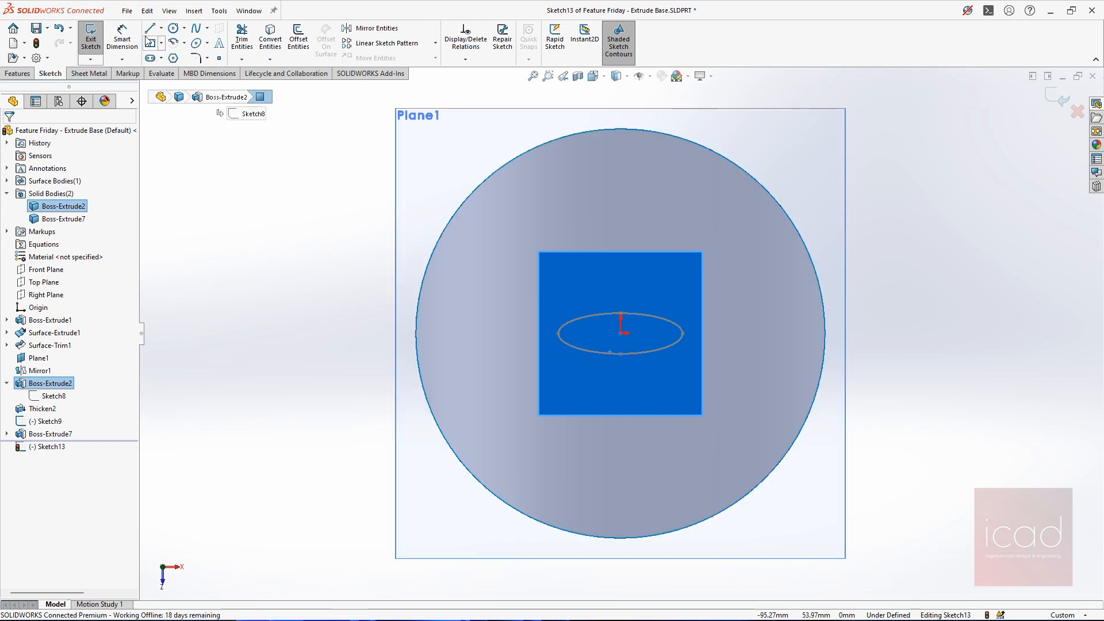
left_click(621, 333)
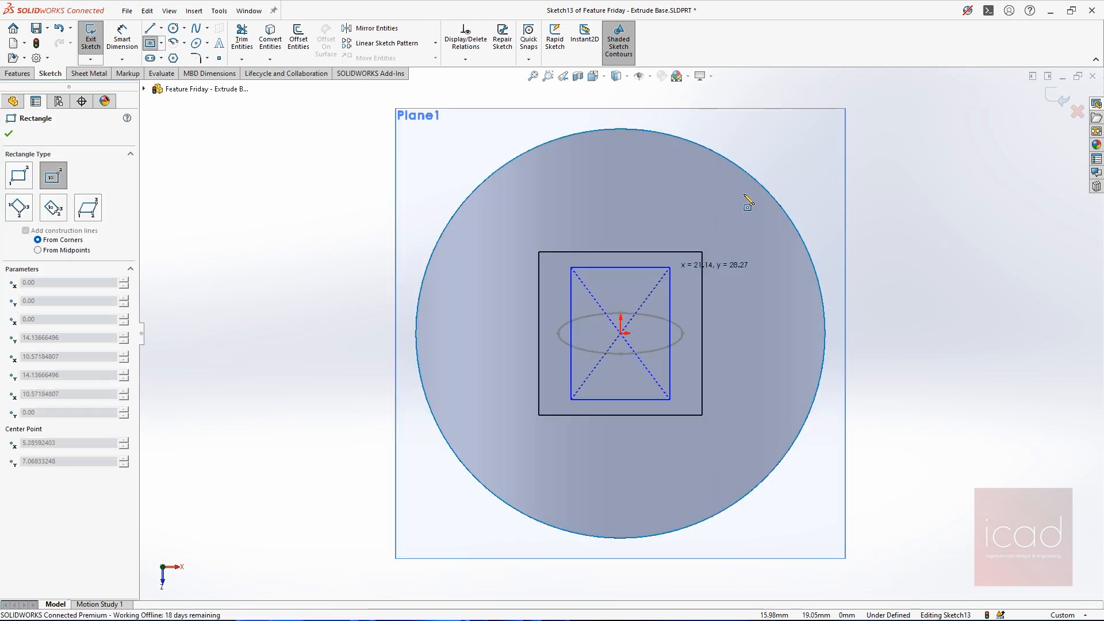
left_click(808, 163)
key("Escape")
left_click(756, 163)
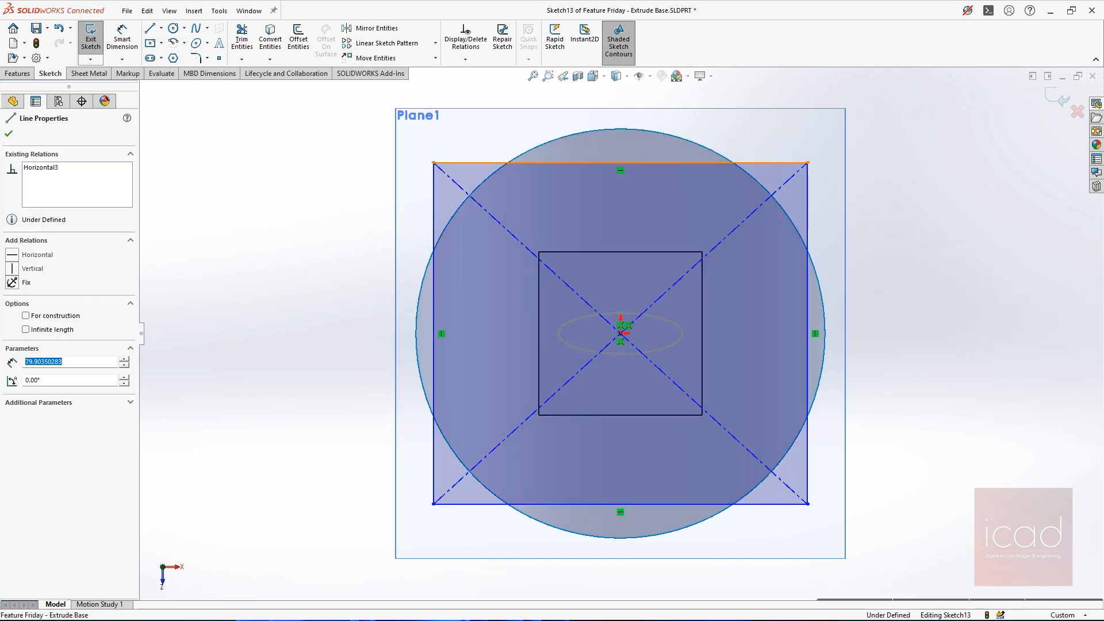
left_click(810, 128)
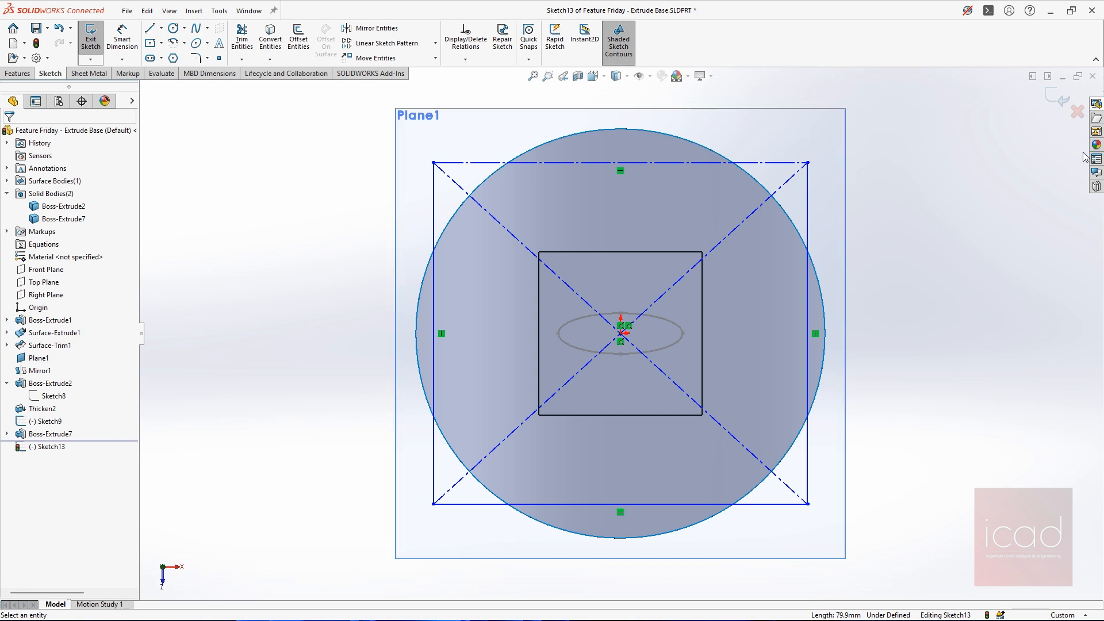
Examine the open rectangle profile around the inverted pyramid from several angles
middle_click_drag(884, 366, 858, 252)
scroll(857, 251, "up", 6)
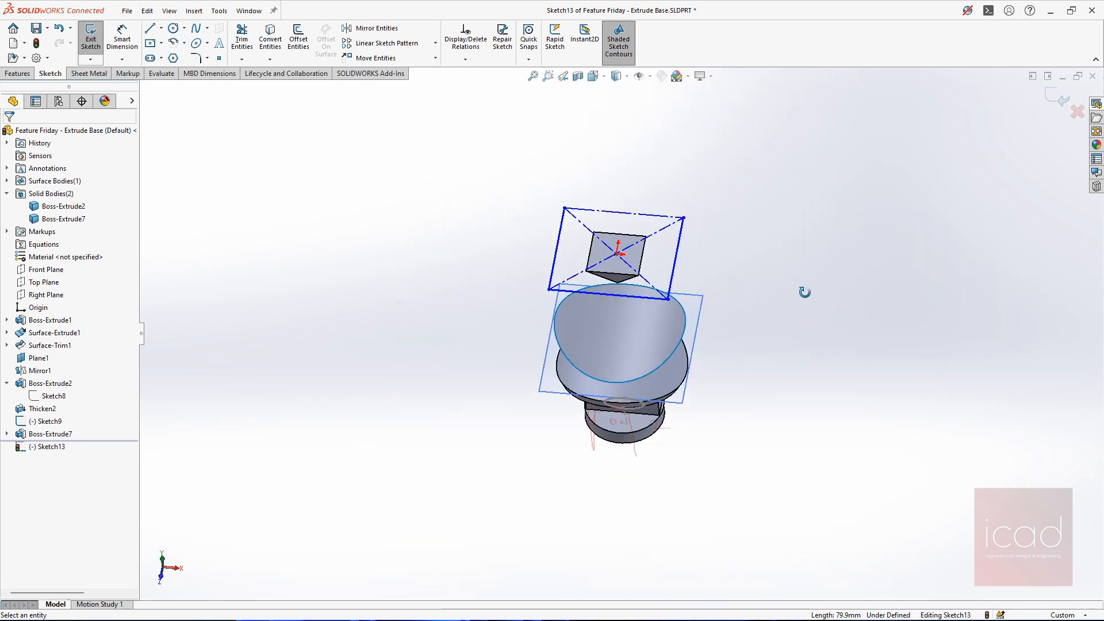
middle_click_drag(804, 291, 791, 200)
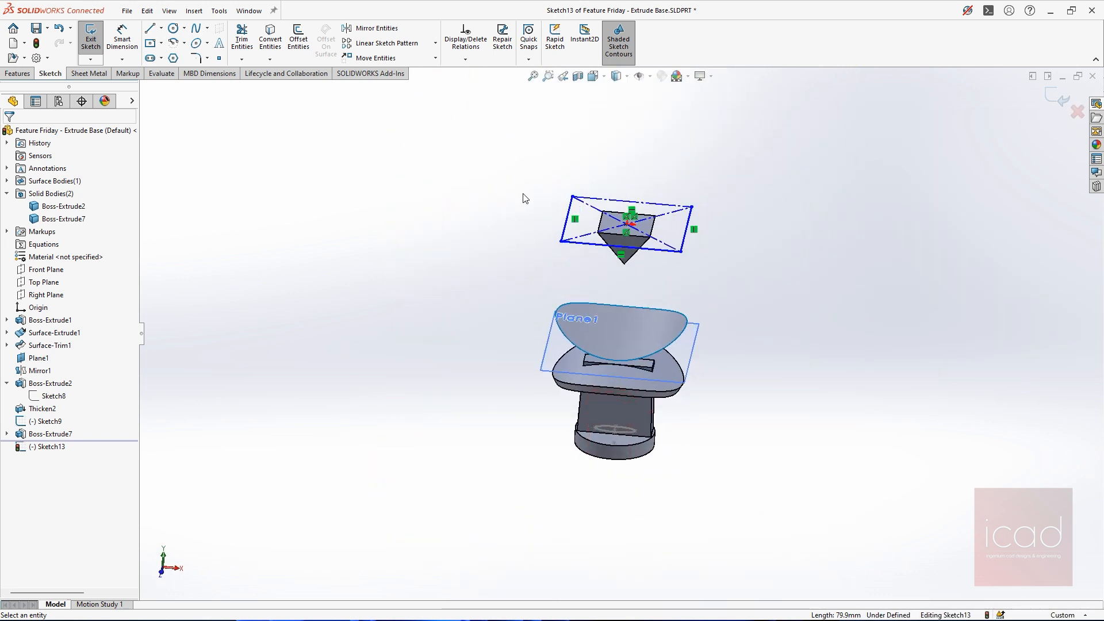
scroll(584, 219, "down", 4)
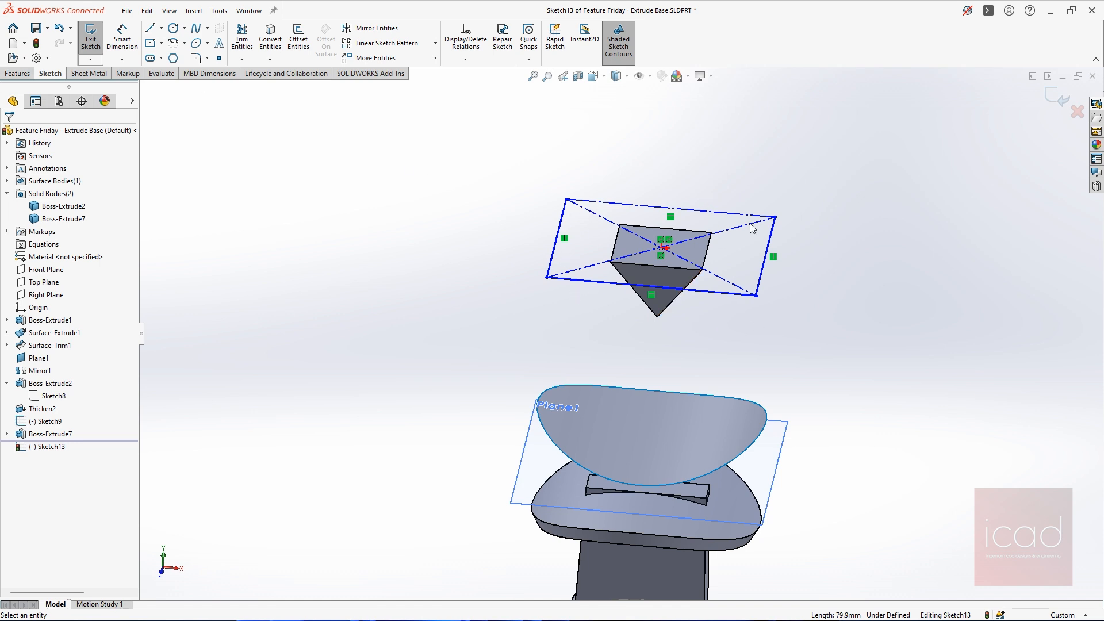
scroll(706, 240, "down", 1)
mouse_move(638, 236)
middle_mouse_down()
mouse_move(736, 288)
mouse_move(757, 323)
middle_mouse_up()
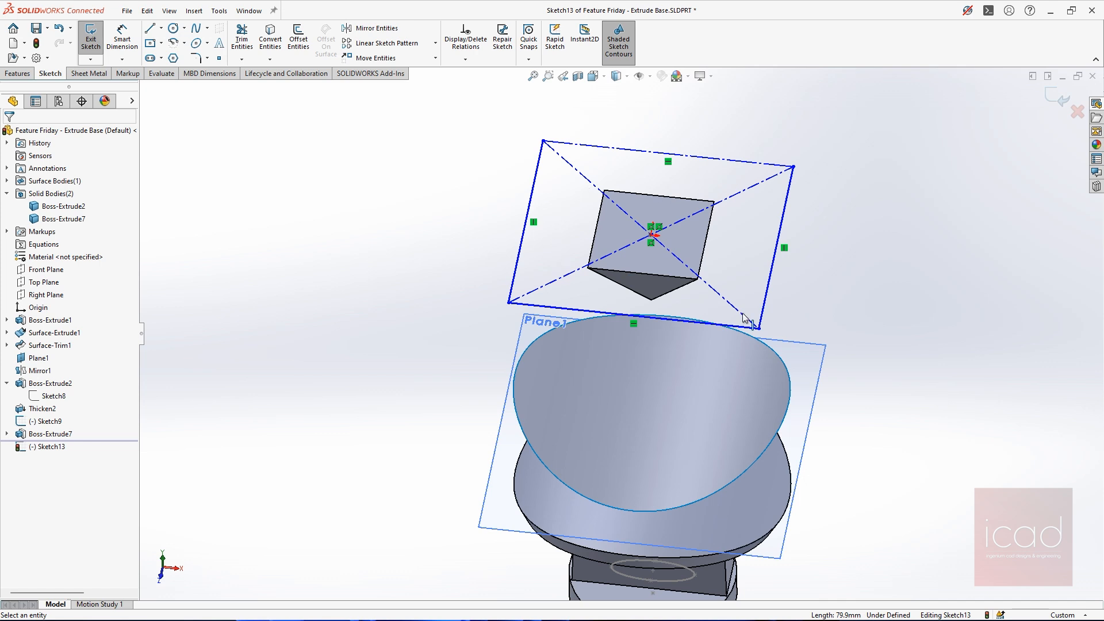
middle_click_drag(624, 218, 590, 191)
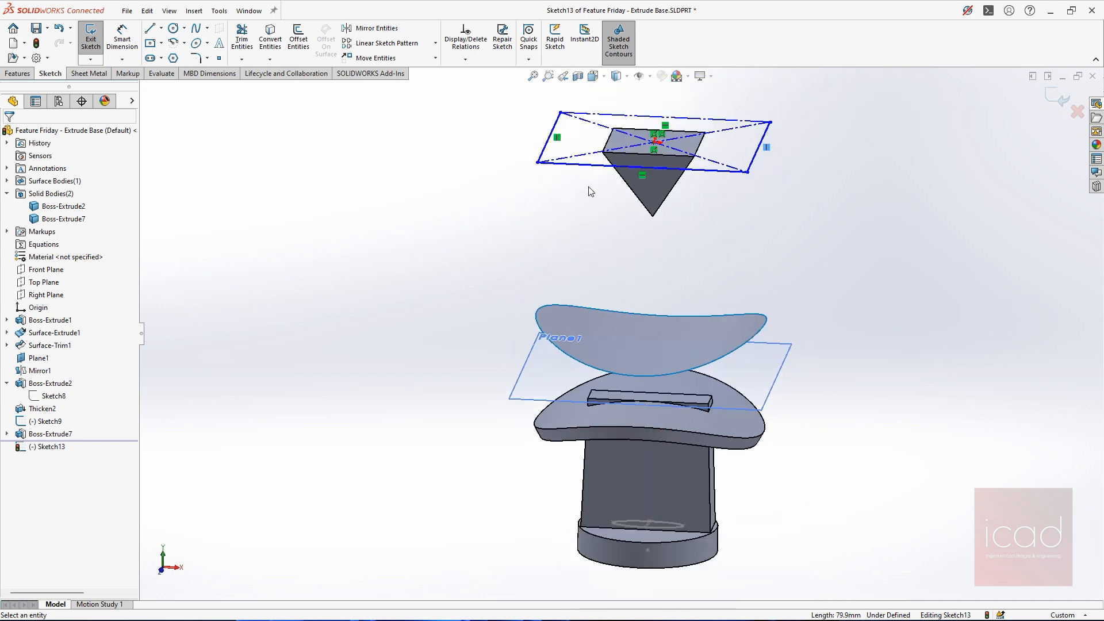
scroll(620, 336, "up", 2)
key("ctrl+7")
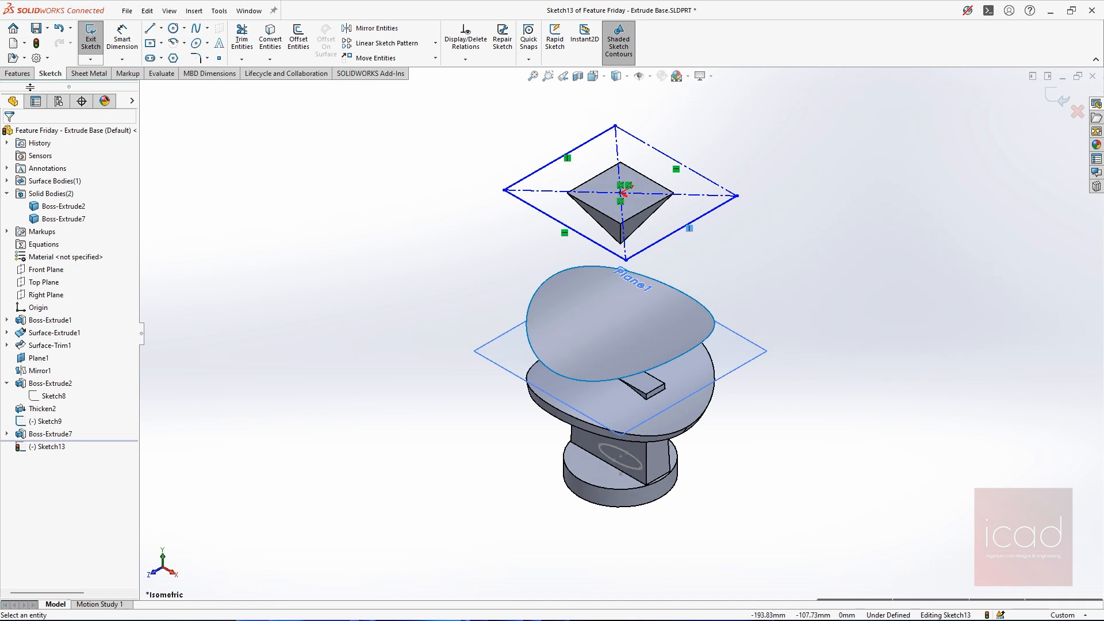
Start a thin Boss-Extrude of the open profile, try a 5 mm wall thickness and set it to 1 mm
left_click(17, 74)
left_click(95, 39)
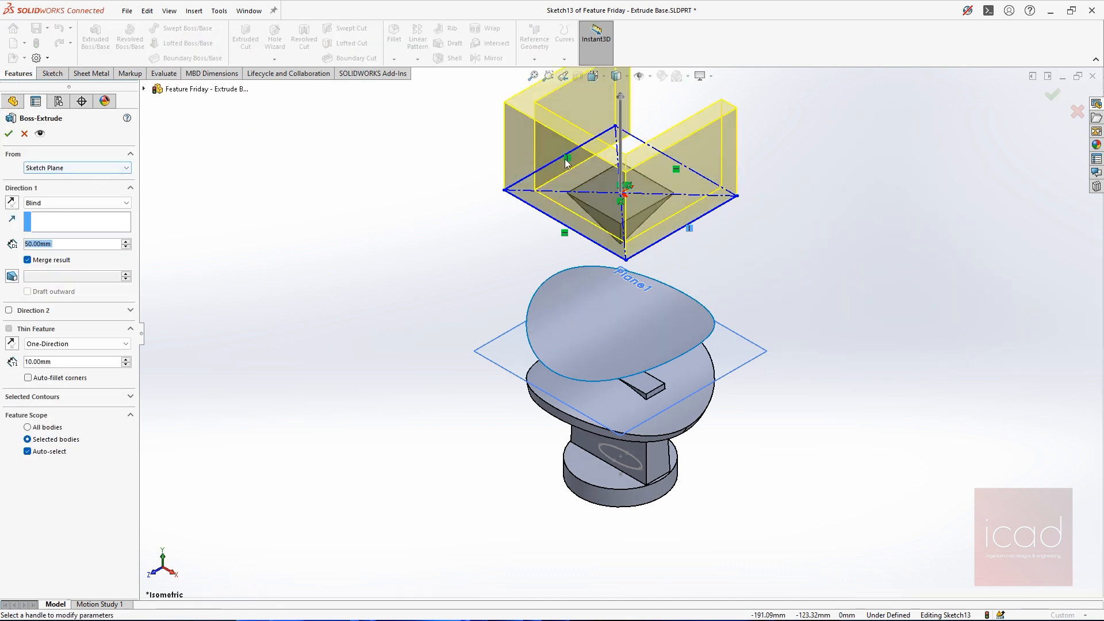
scroll(687, 172, "up", 3)
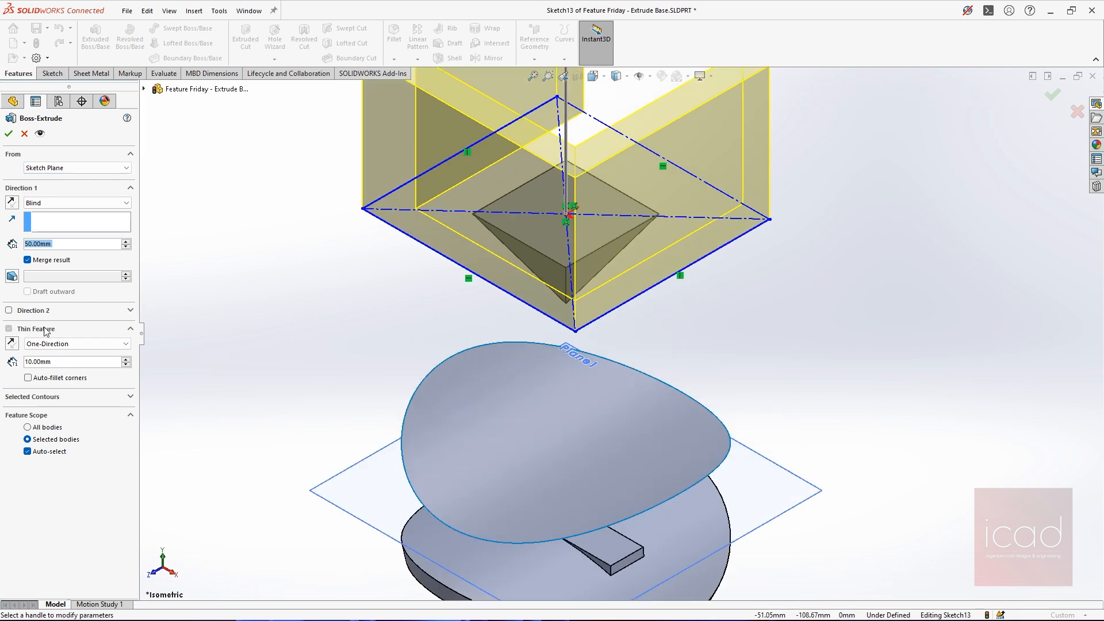
scroll(661, 190, "down", 3)
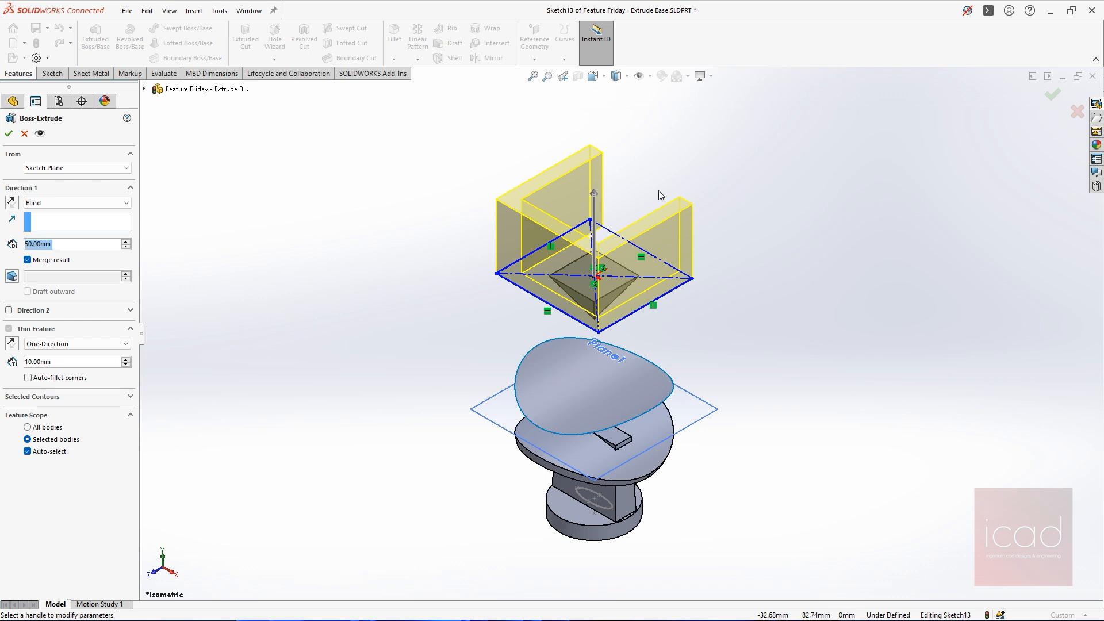
scroll(637, 288, "up", 2)
left_click(894, 348)
key("ctrl+8")
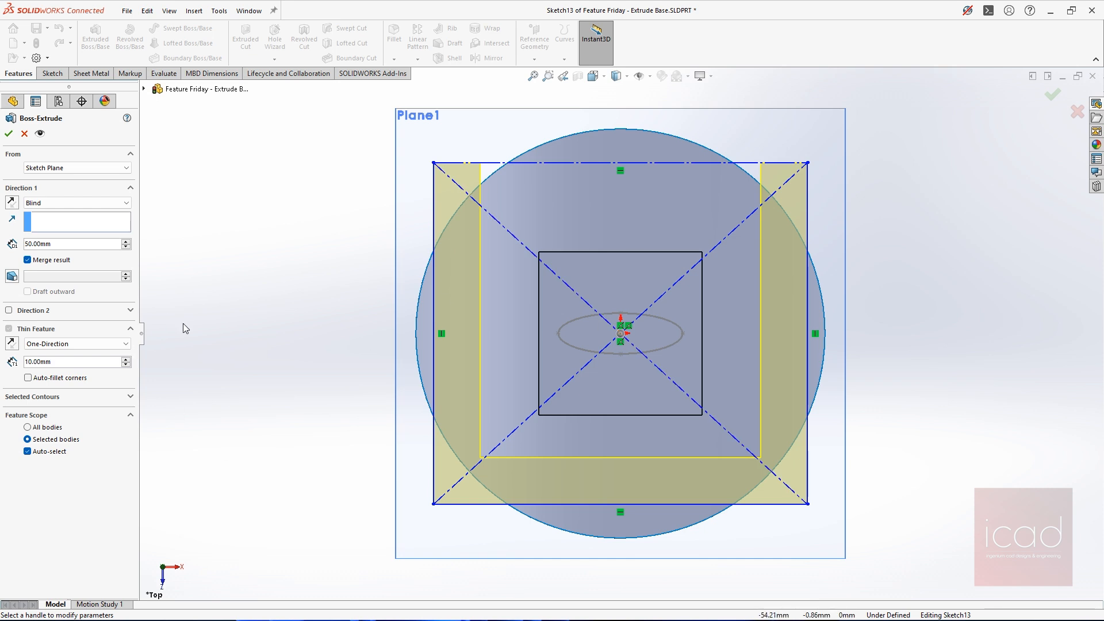
left_click_drag(94, 362, 2, 356)
type("5")
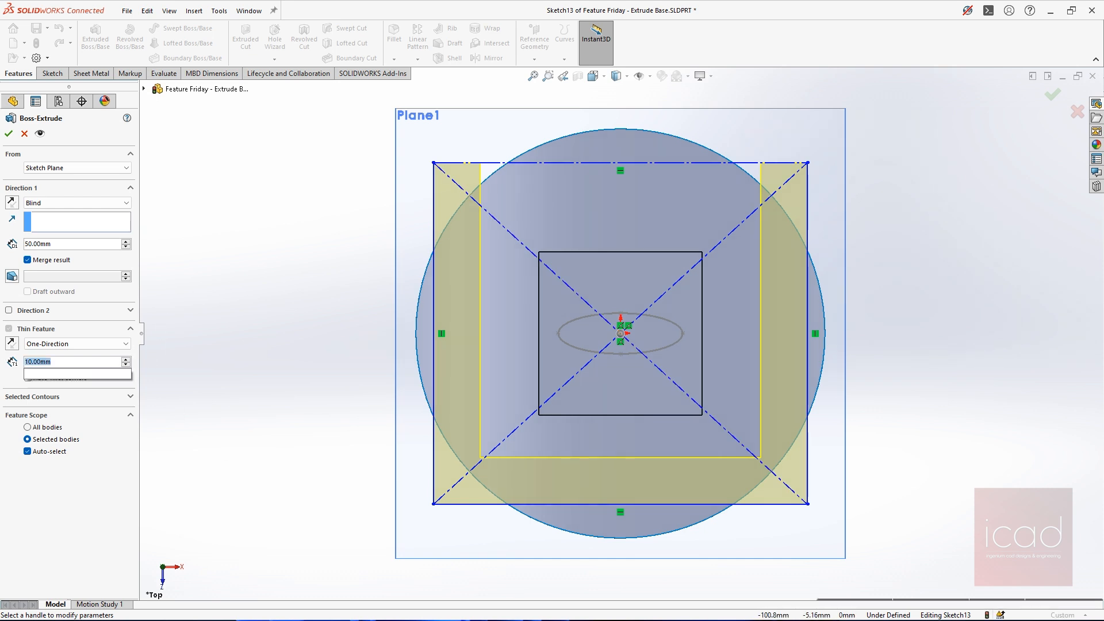
key("Return")
type("0")
key("Return")
type("1")
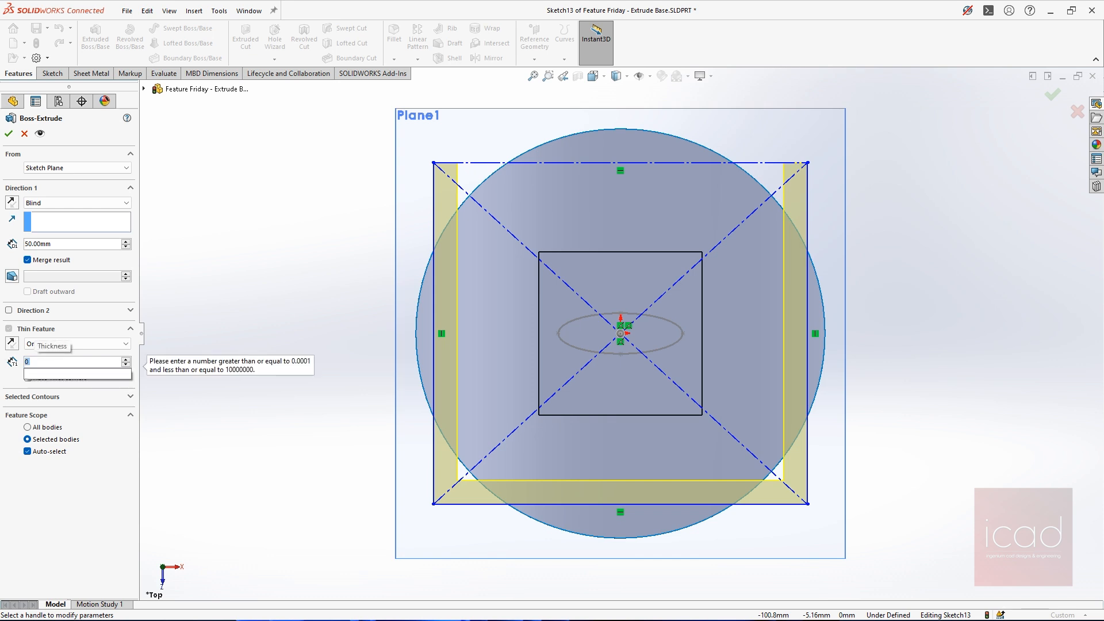
key("Return")
Try the Mid-Plane thin type, switch to Two-Direction with a 2 mm Direction 2 thickness, and accept the 50 mm Blind extrusion
left_click(68, 344)
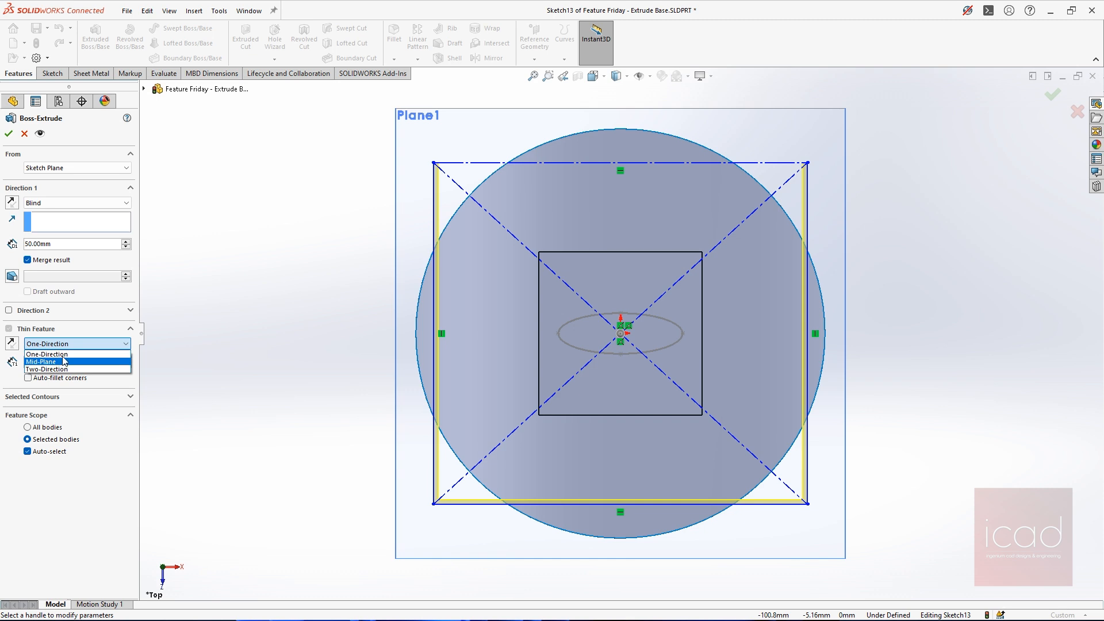
left_click(61, 362)
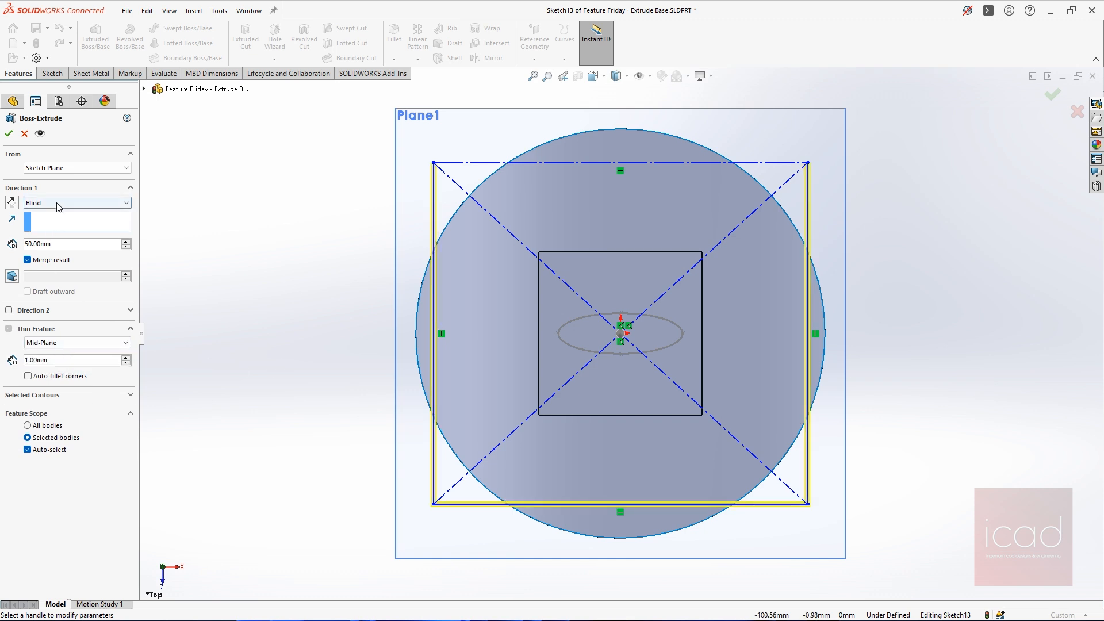
left_click(45, 344)
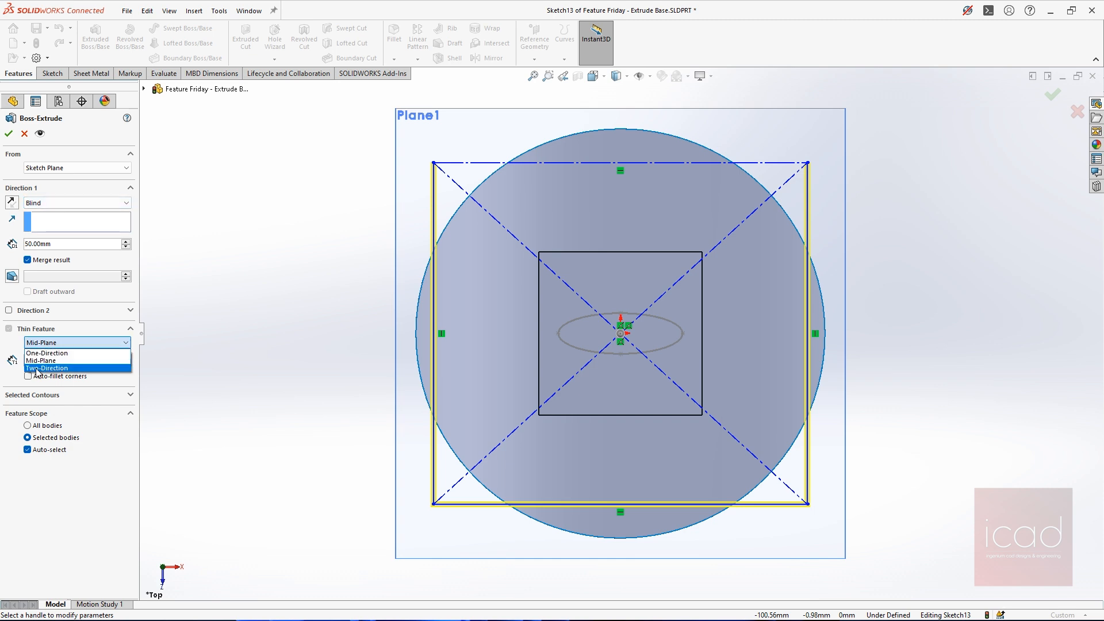
left_click(74, 364)
left_click(125, 374)
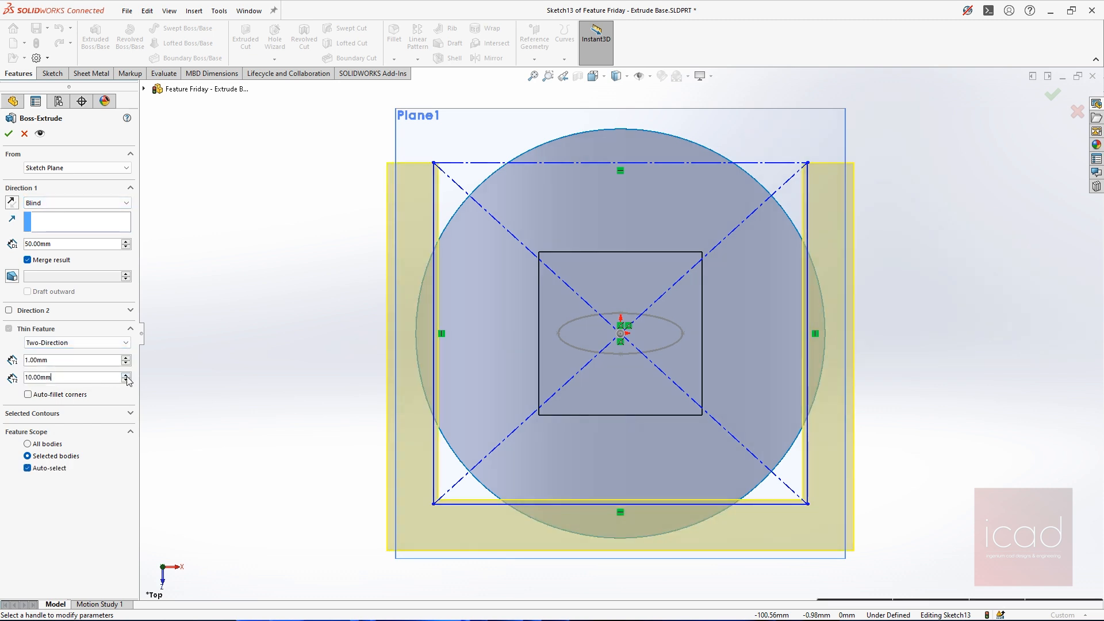
scroll(521, 291, "up", 2)
middle_click_drag(521, 292, 564, 271)
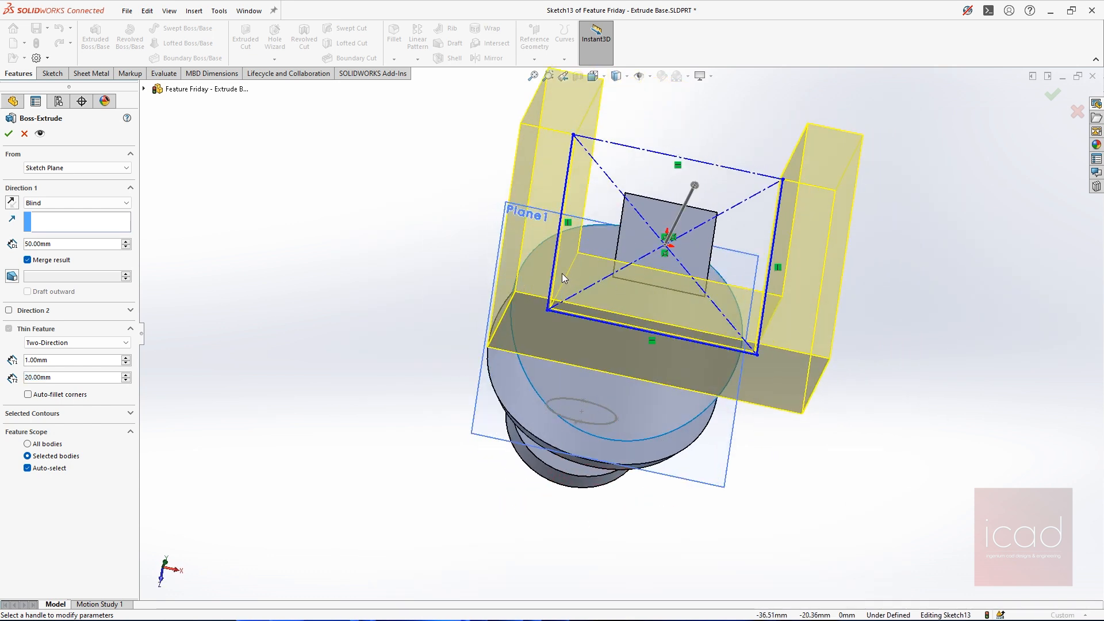
left_click_drag(79, 379, 4, 379)
type("2")
key("Return")
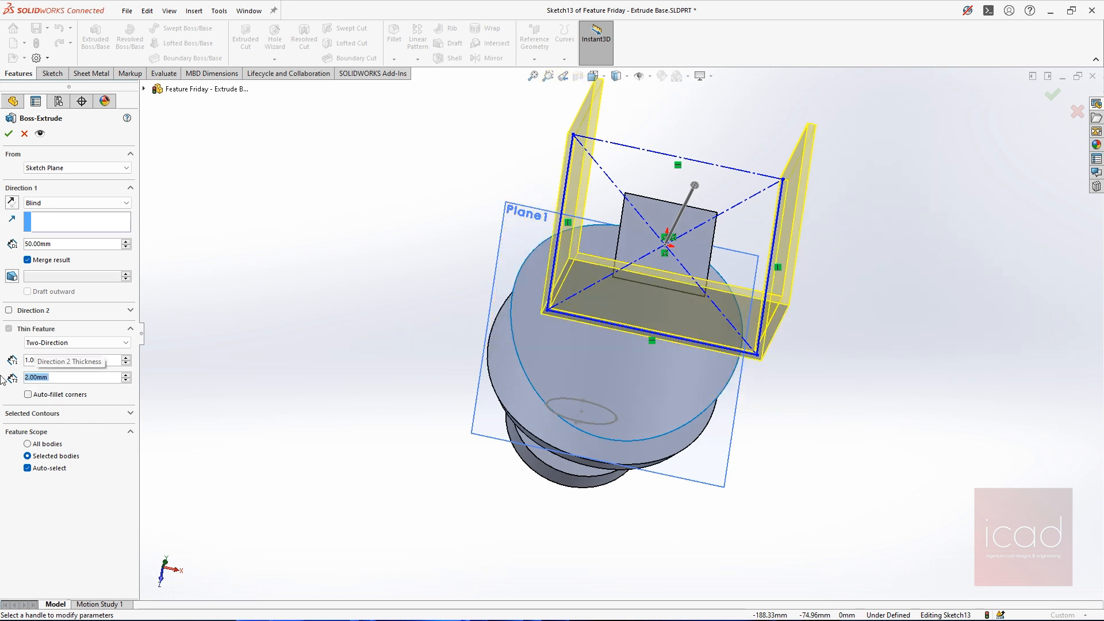
middle_click_drag(536, 311, 609, 191)
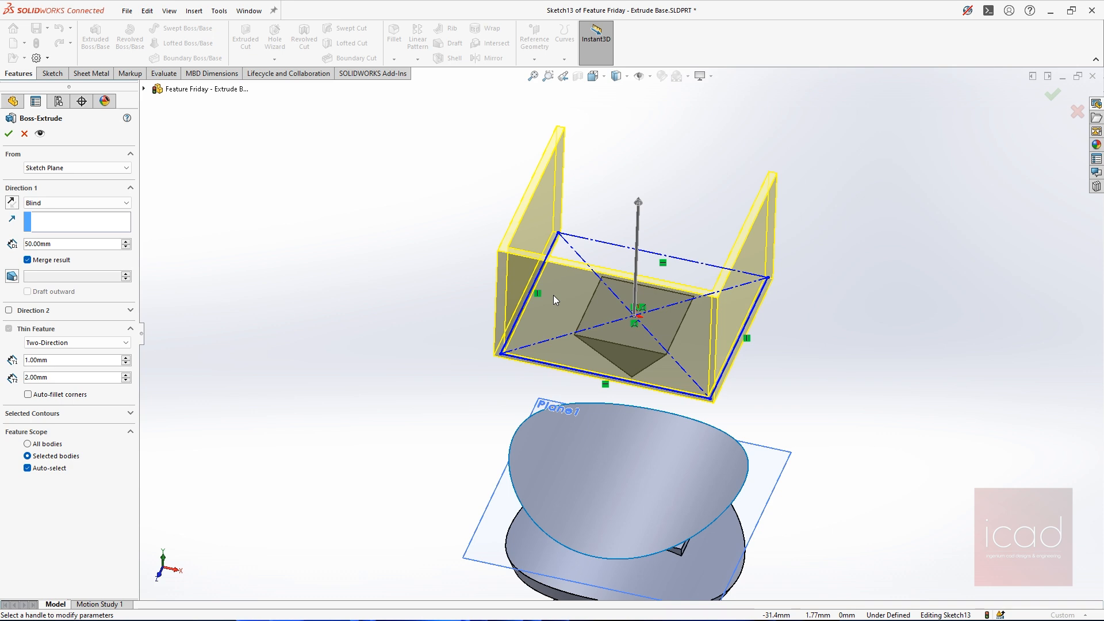
left_click(8, 135)
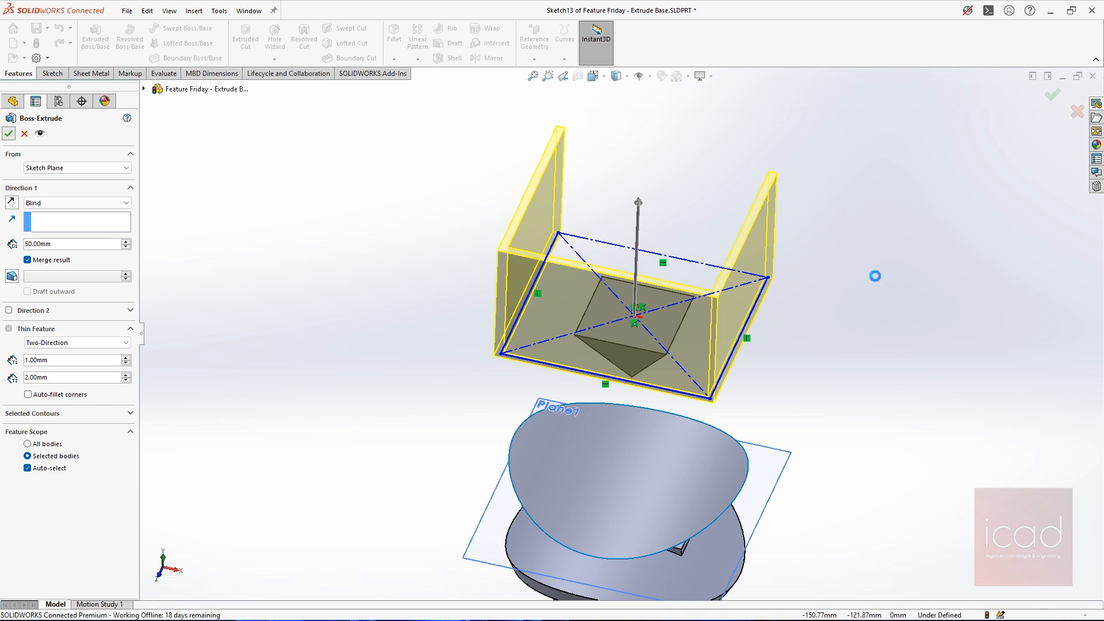
key("ctrl+7")
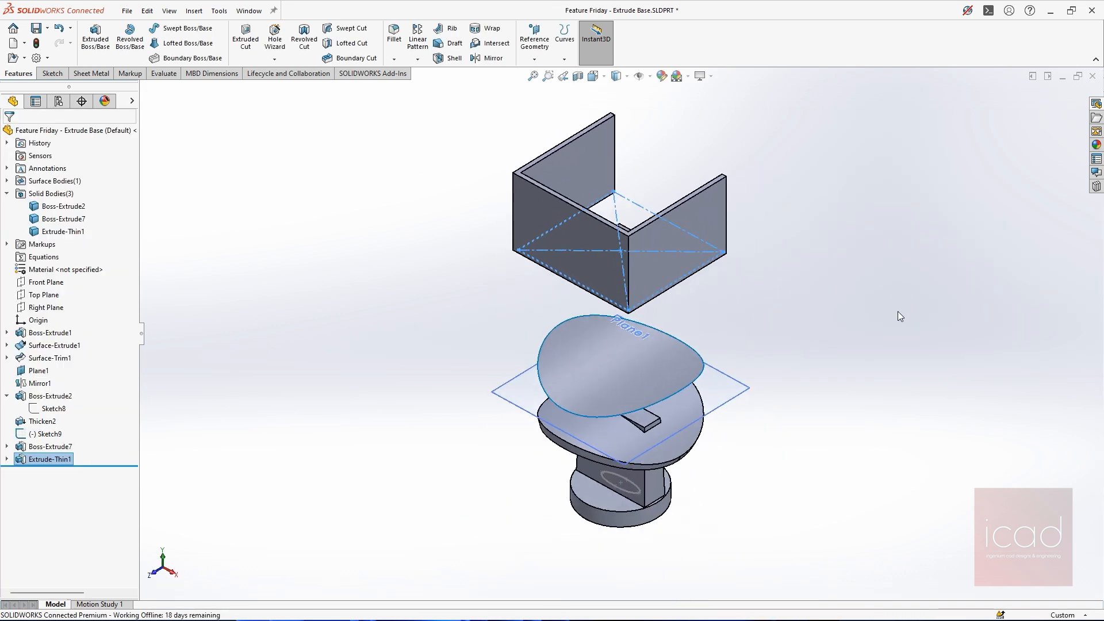